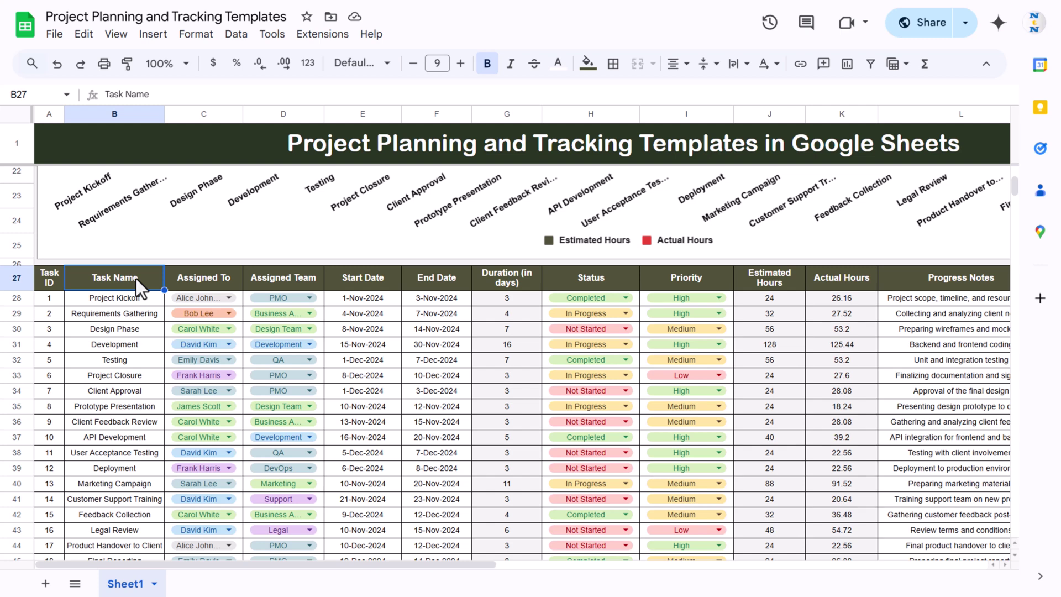
Examine the dashboard charts for status, priority, estimated hours by team and date, and estimated versus actual hours by task
key("ctrl+Up")
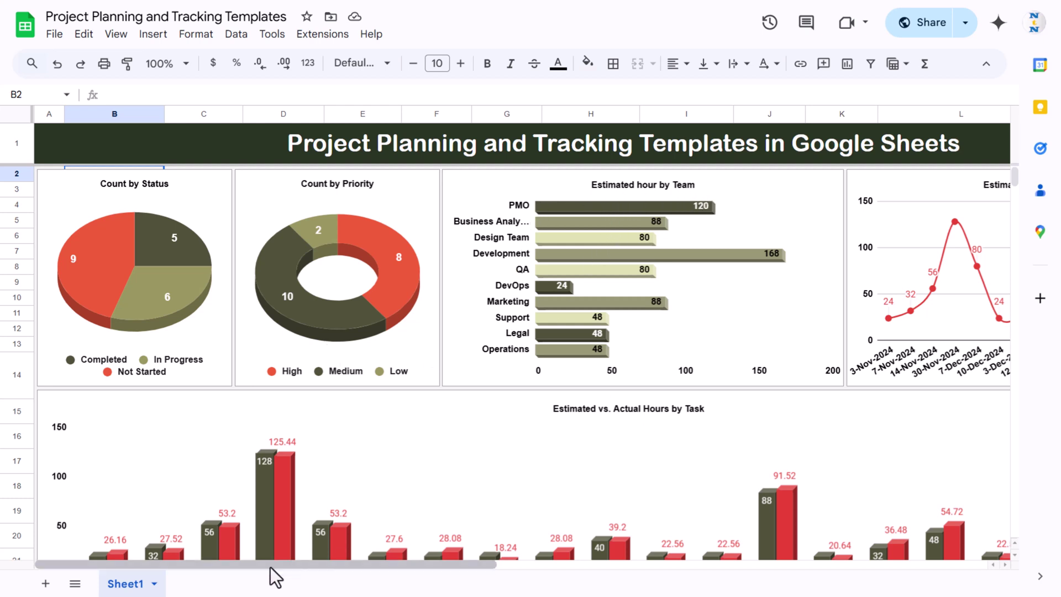
left_click_drag(273, 566, 376, 567)
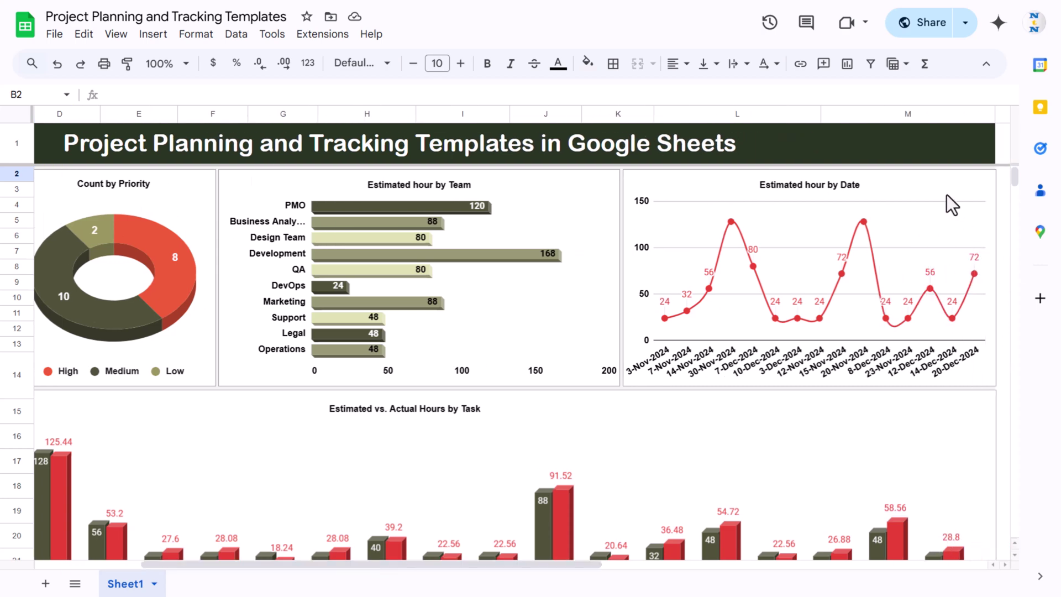
scroll(495, 296, "down", 3)
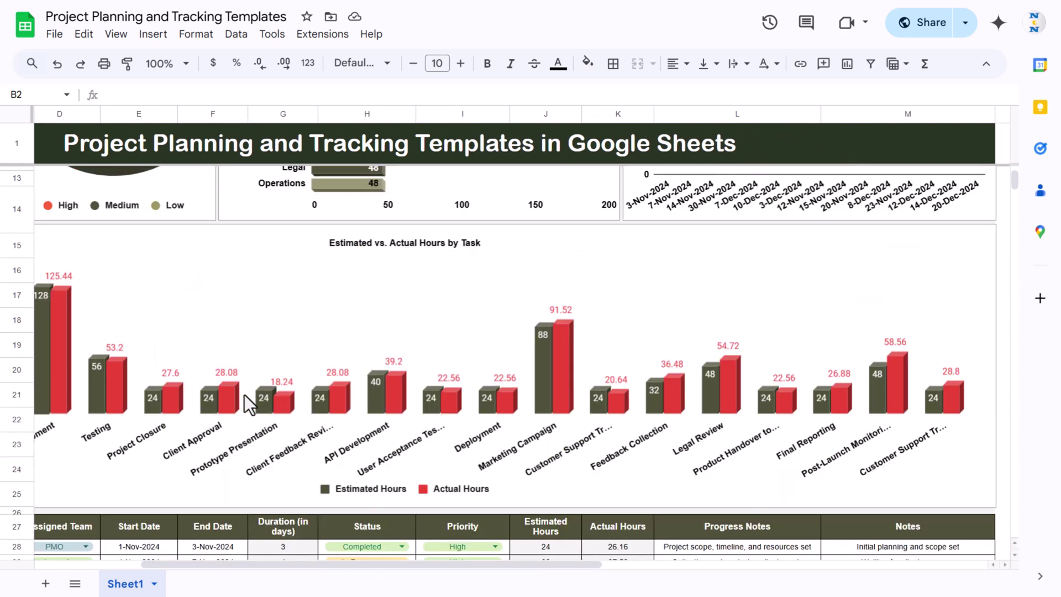
left_click_drag(284, 565, 174, 532)
scroll(386, 366, "down", 4)
Examine the task table's task name, assignee, team, start date, end date and duration columns, including the duration formula
left_click(105, 278)
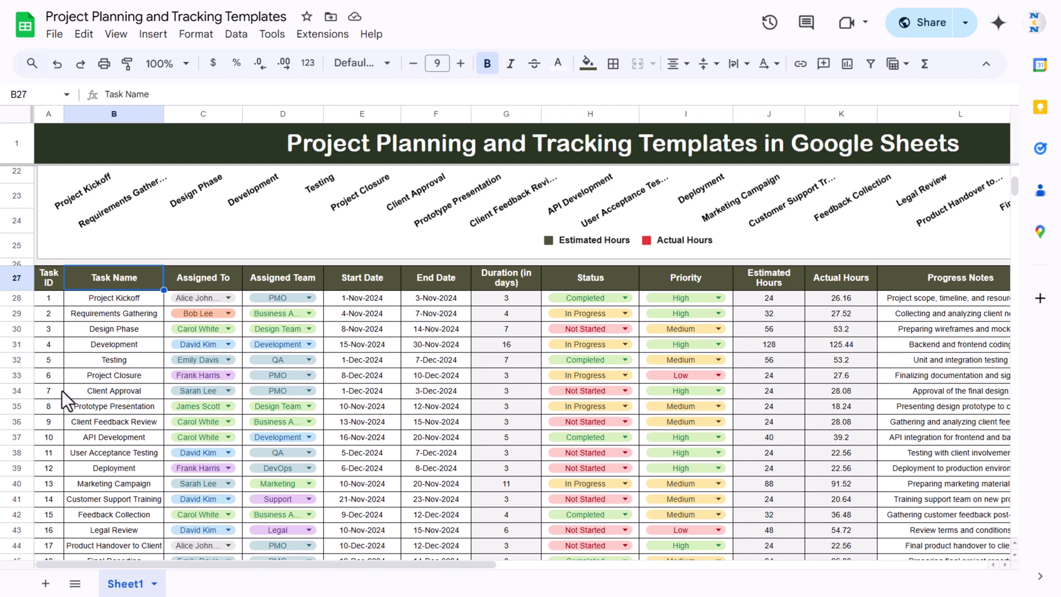
left_click_drag(121, 280, 120, 437)
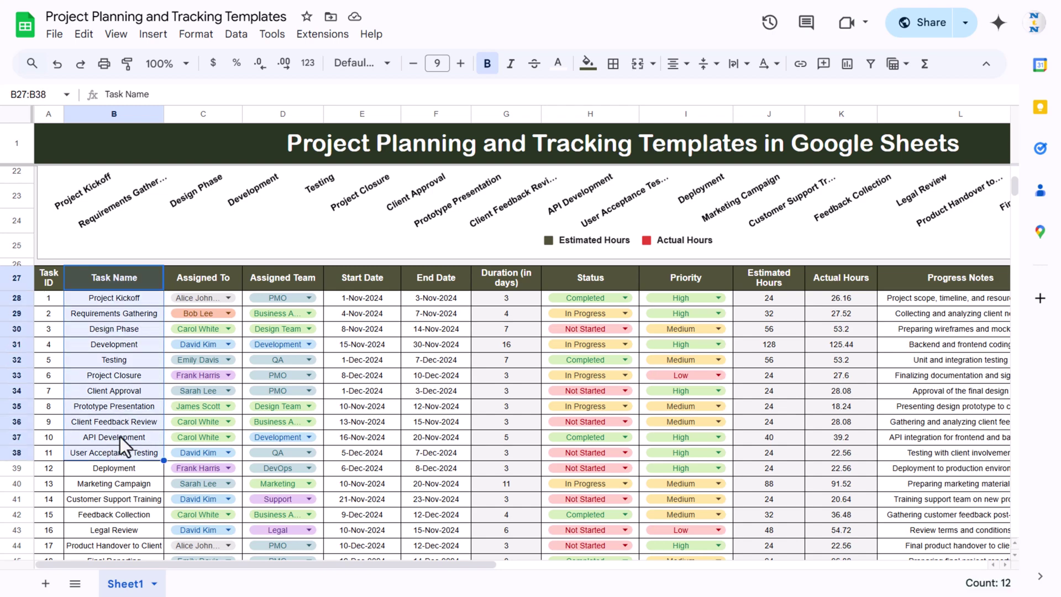
left_click(210, 283)
scroll(360, 286, "down", 3)
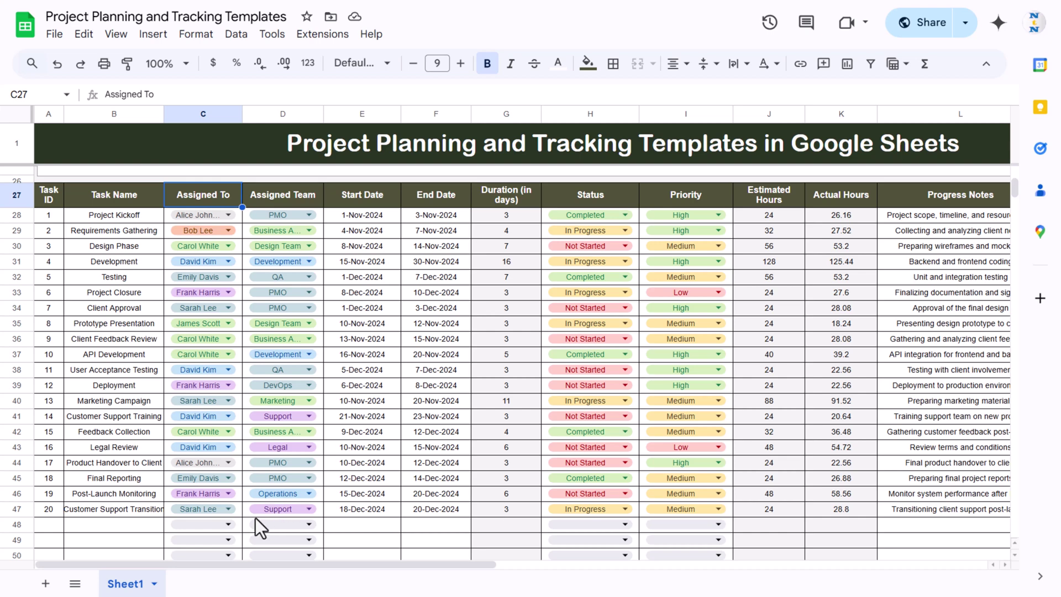
left_click(225, 525)
key("Escape")
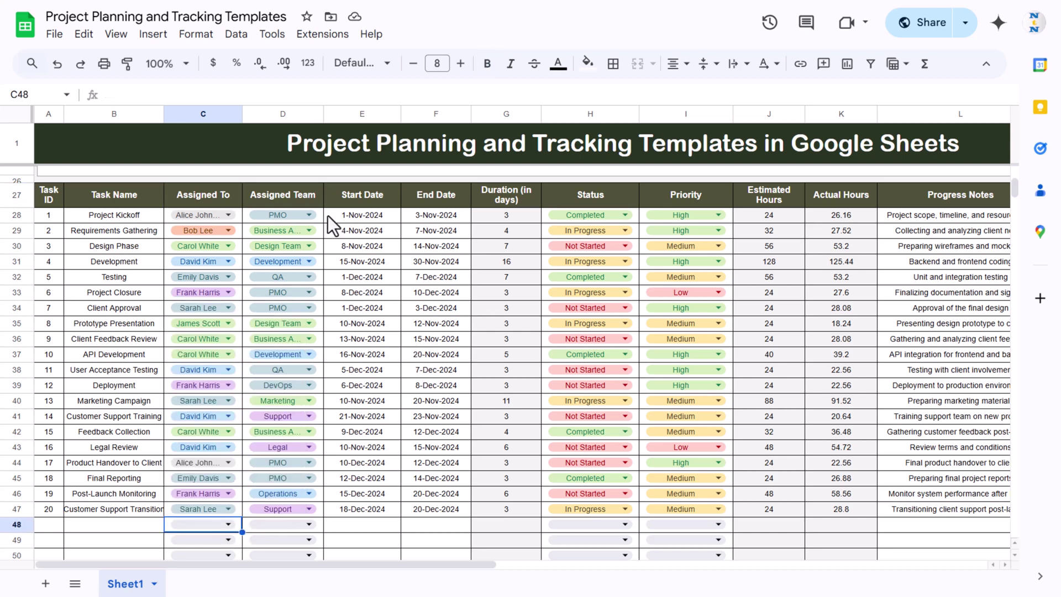
left_click(310, 196)
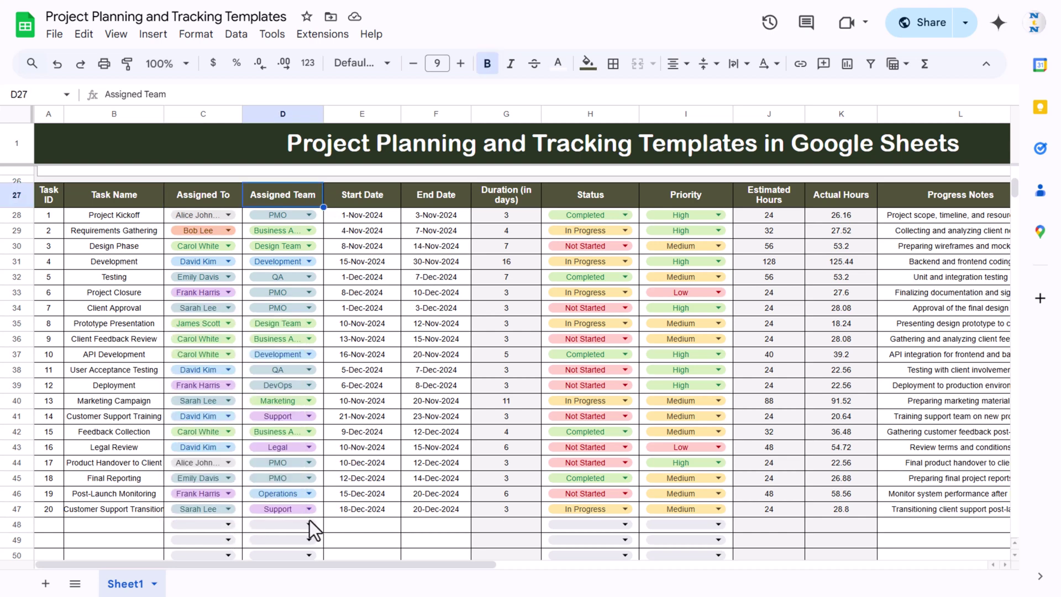
left_click_drag(362, 215, 365, 400)
left_click_drag(443, 215, 419, 323)
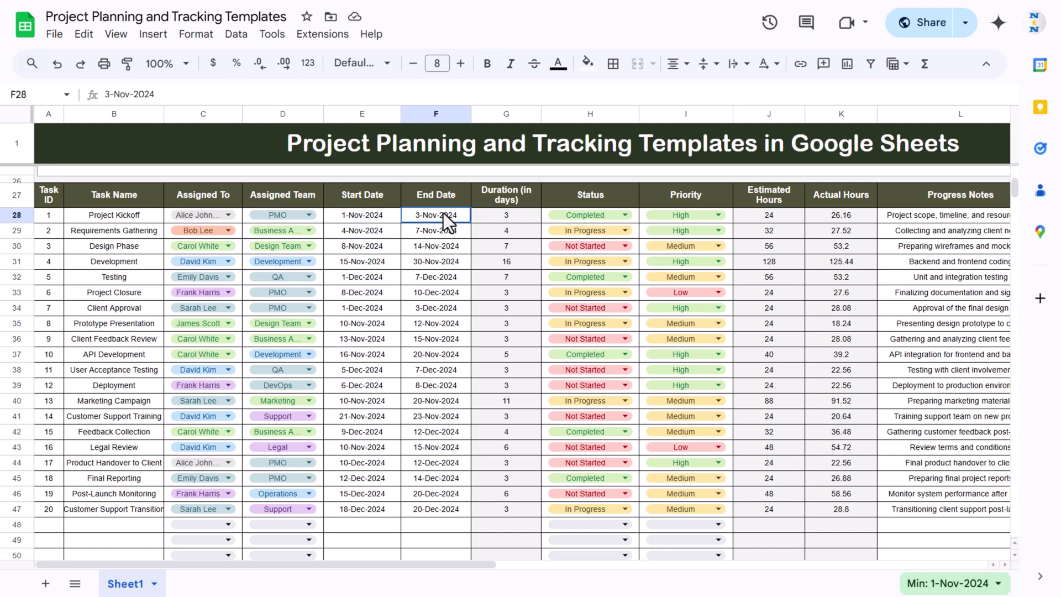
left_click(515, 218)
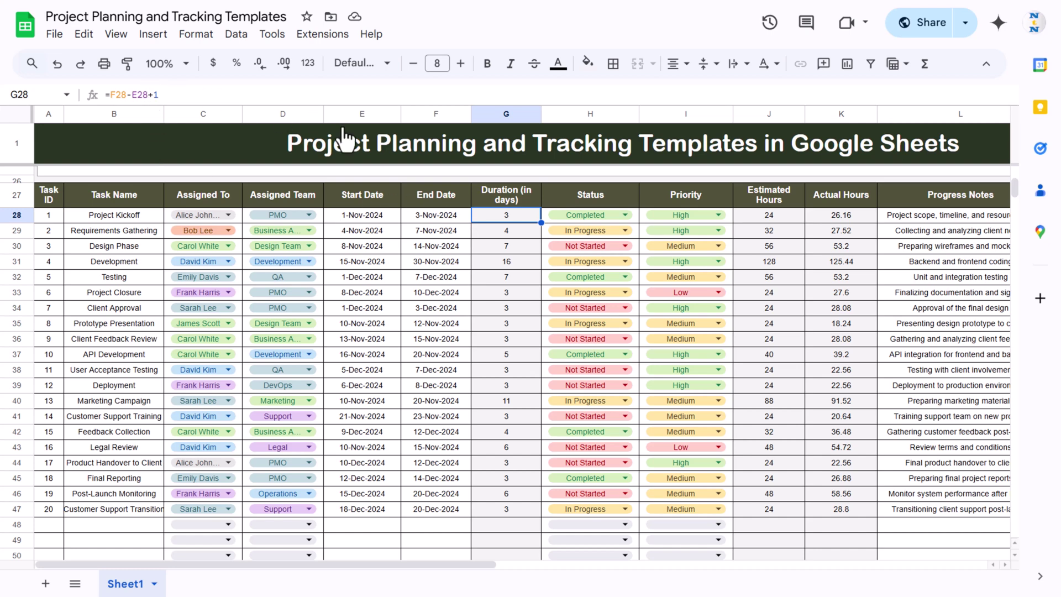
Examine the Status and Priority dropdown options, the Estimated Hours formula and the Actual Hours values
left_click(628, 205)
double_click(631, 218)
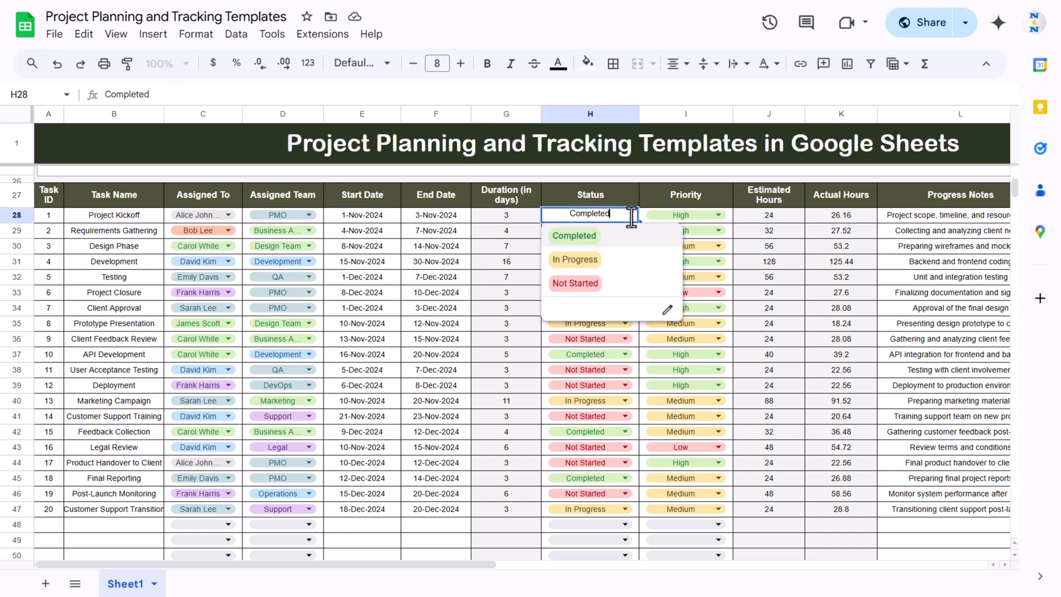
left_click(787, 221)
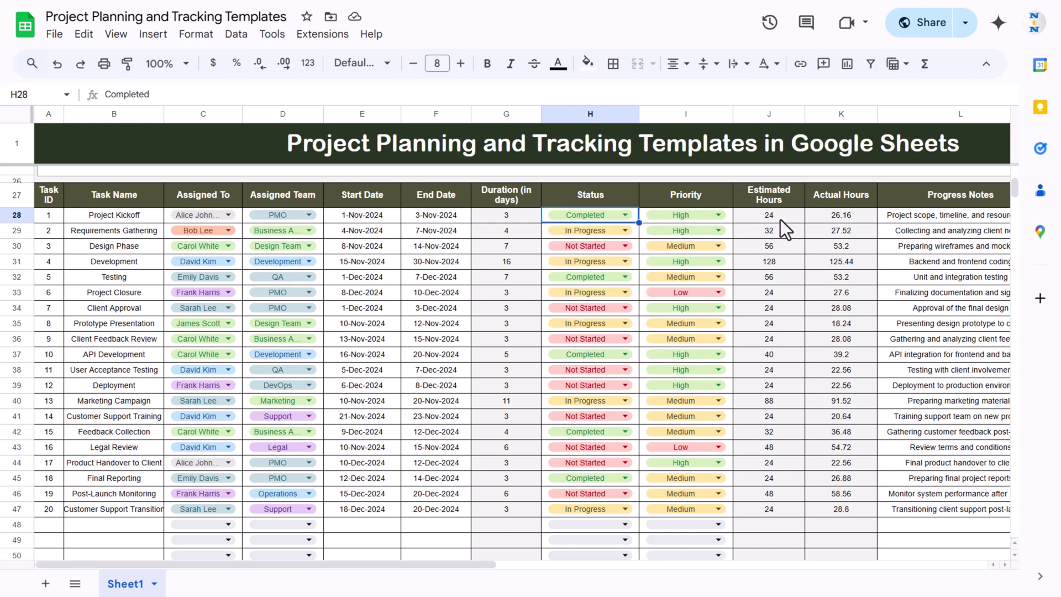
double_click(722, 214)
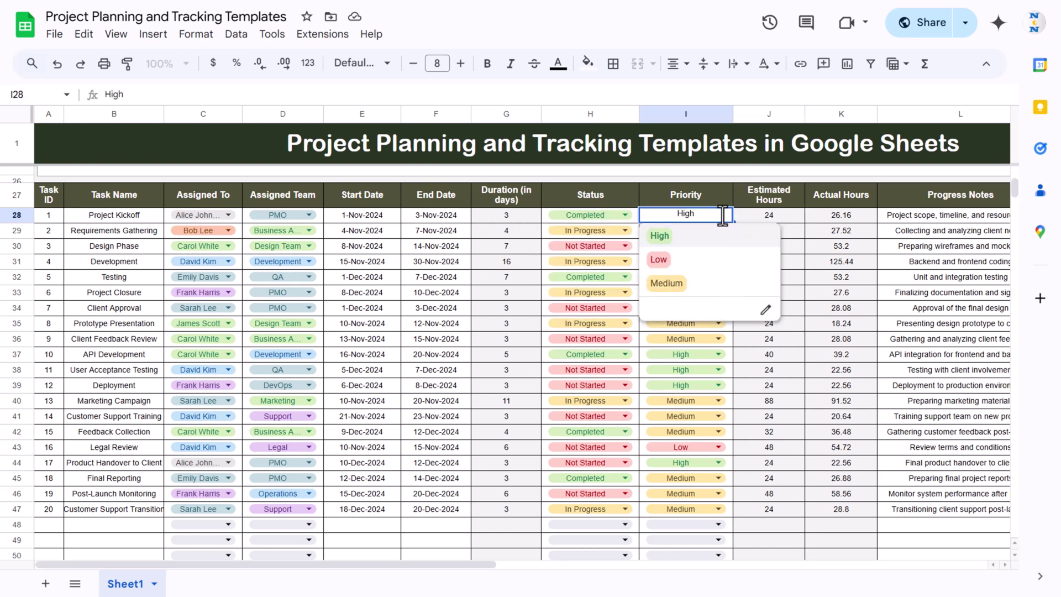
left_click(792, 222)
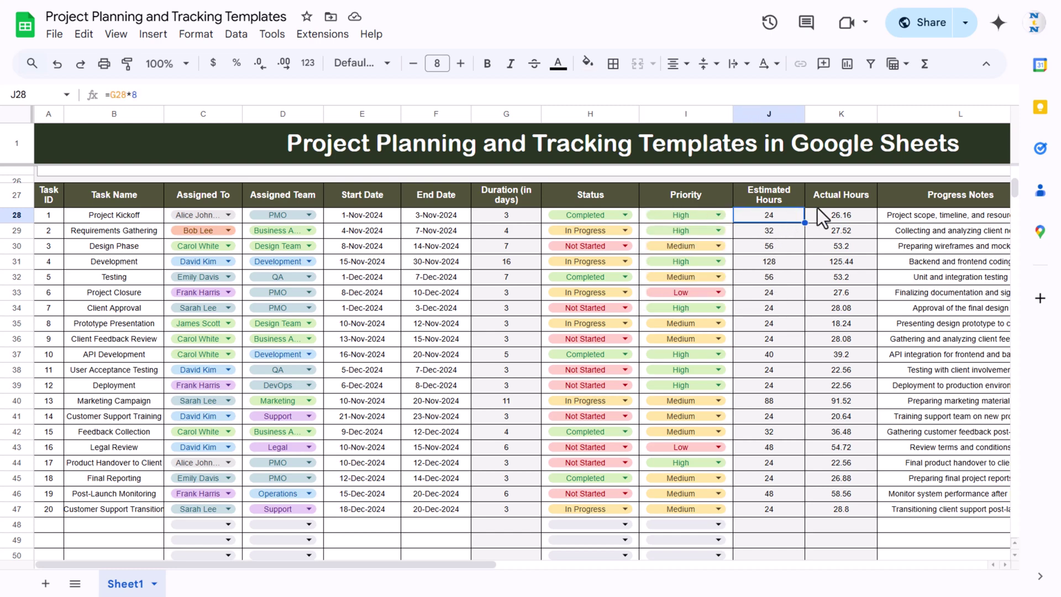
key("F2")
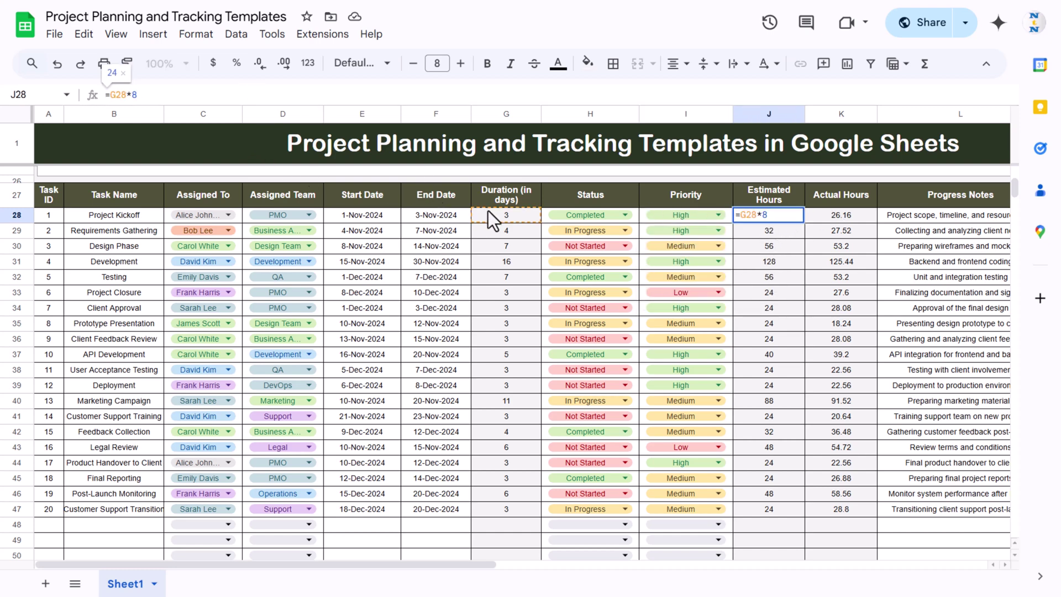
key("Return")
left_click_drag(841, 215, 840, 432)
left_click(840, 324)
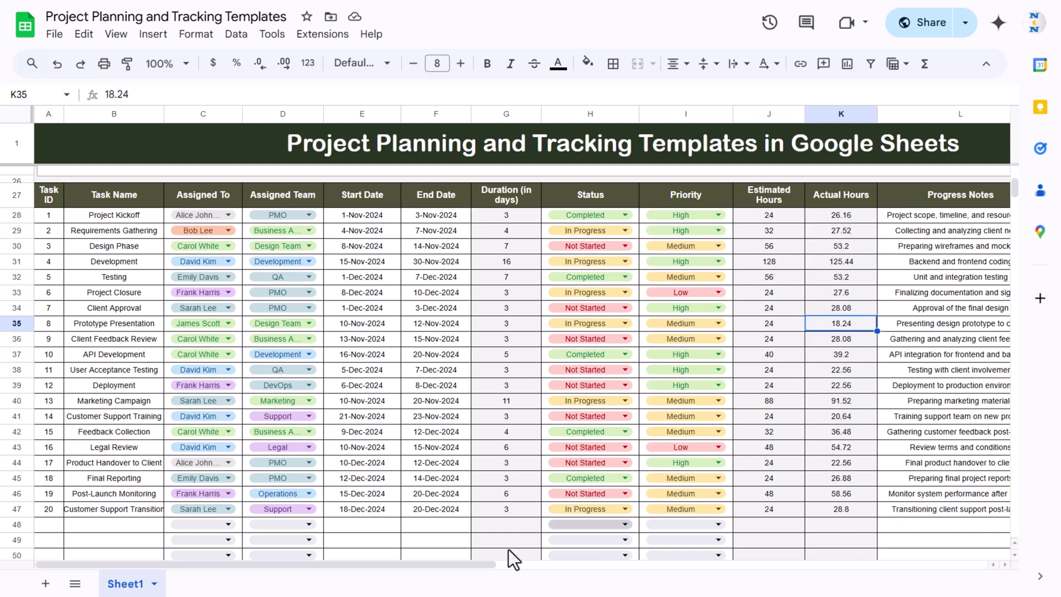
Examine the Progress Notes and Notes columns of the task table
left_click_drag(253, 564, 421, 566)
left_click_drag(703, 222, 697, 403)
left_click(670, 247)
left_click_drag(801, 215, 828, 339)
scroll(661, 339, "down", 2)
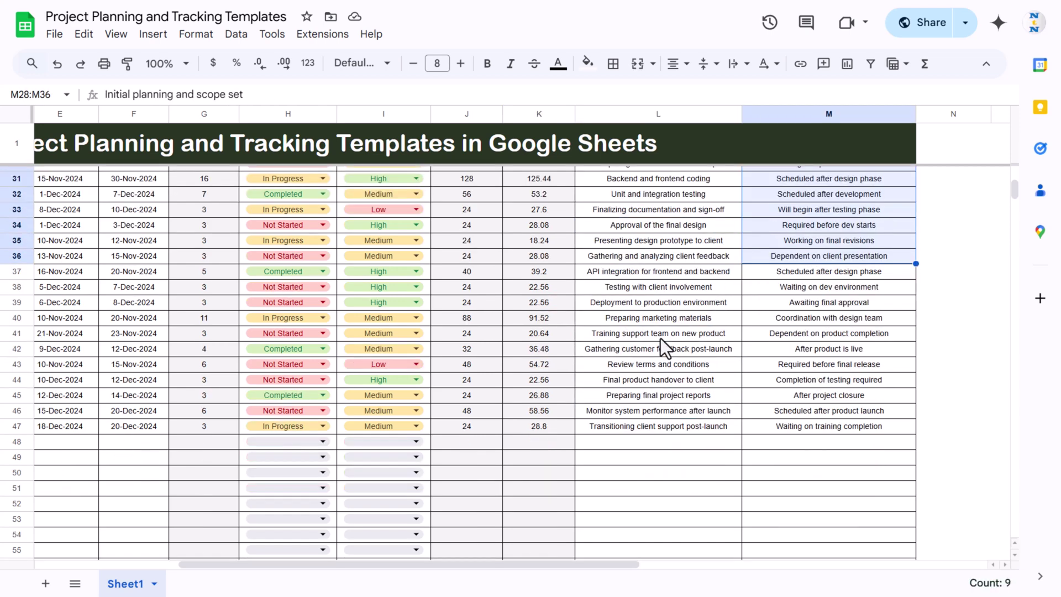
scroll(661, 338, "up", 4)
Copy the whole task table A27:M47, including its headers, and create a new blank spreadsheet
left_click(602, 360)
key("ctrl+Left")
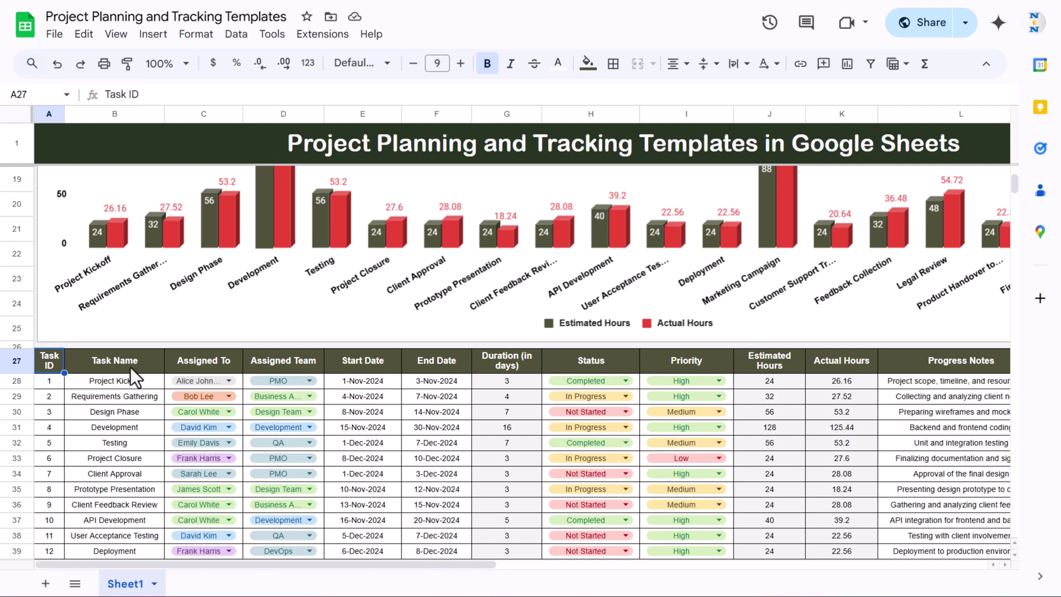
key("ctrl+shift+Right")
key("ctrl+shift+Down")
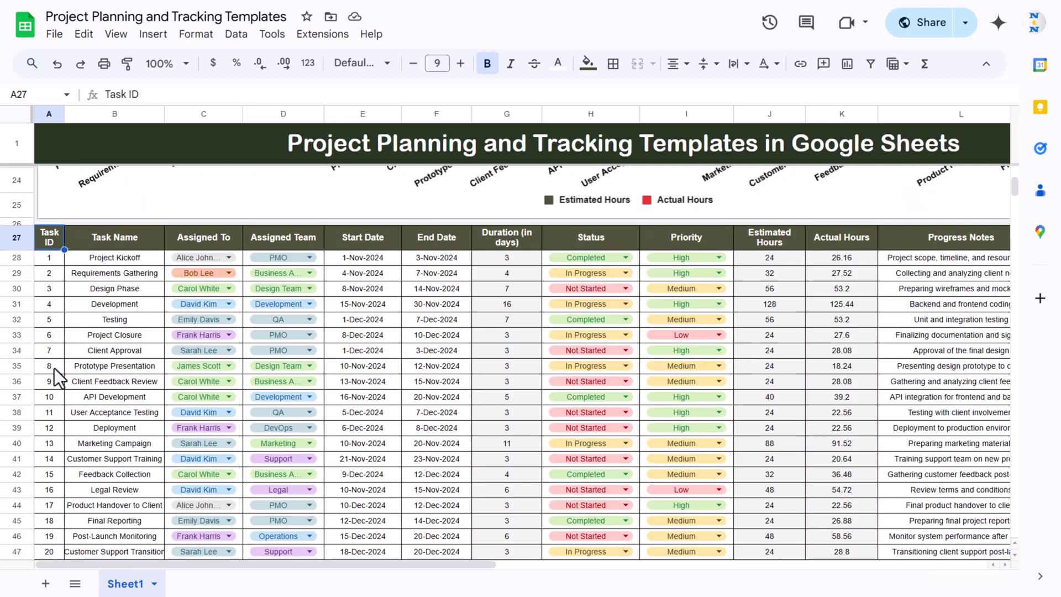
key("ctrl+shift+Right")
key("ctrl+shift+Down")
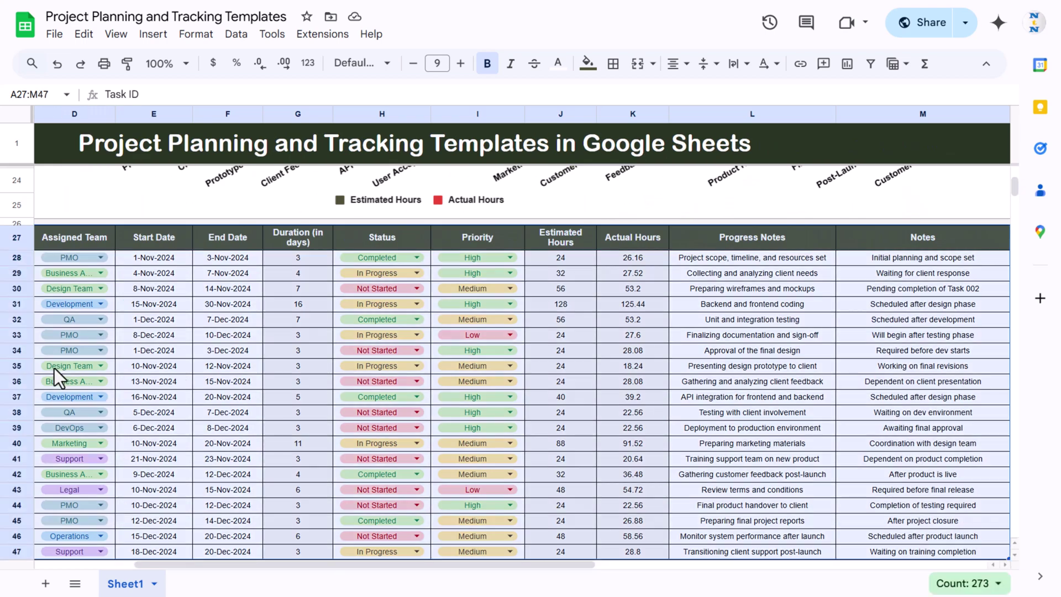
key("Escape")
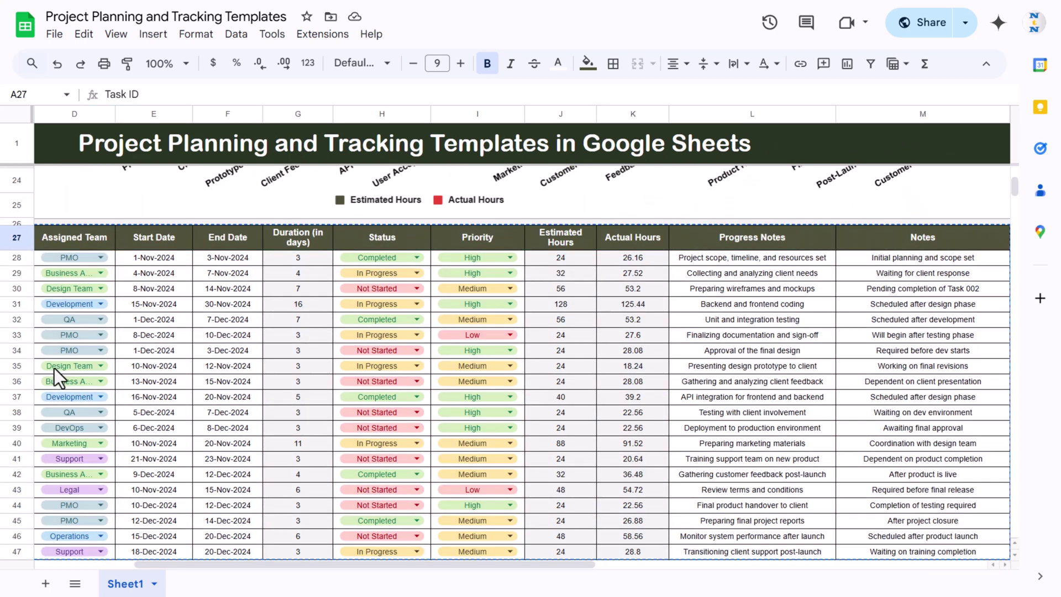
left_click(54, 34)
mouse_move(55, 60)
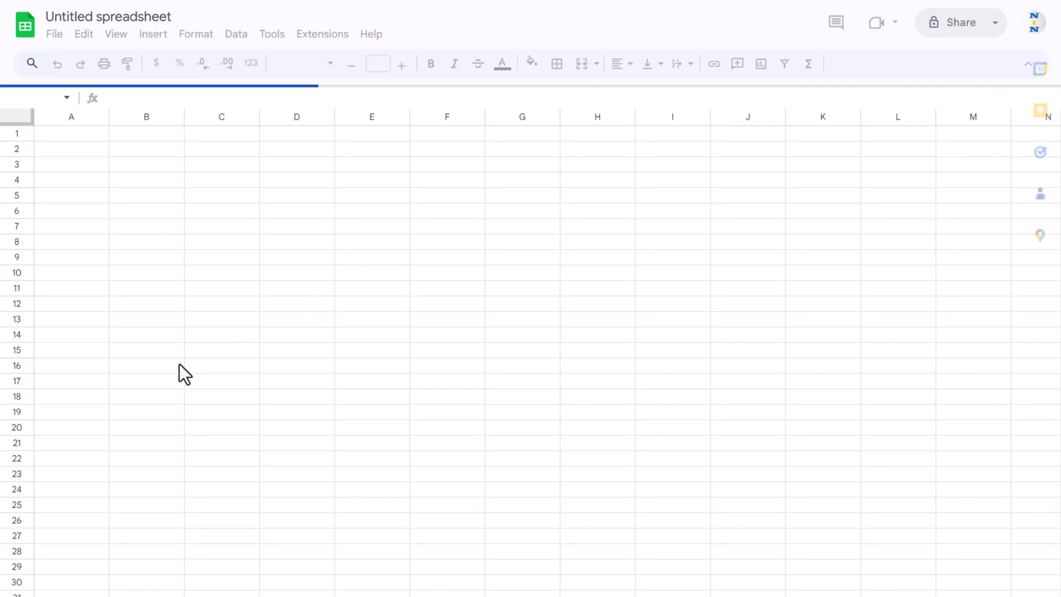
Try pasting the copied task table with its formatting at cell A23, and undo the paste
left_click(82, 438)
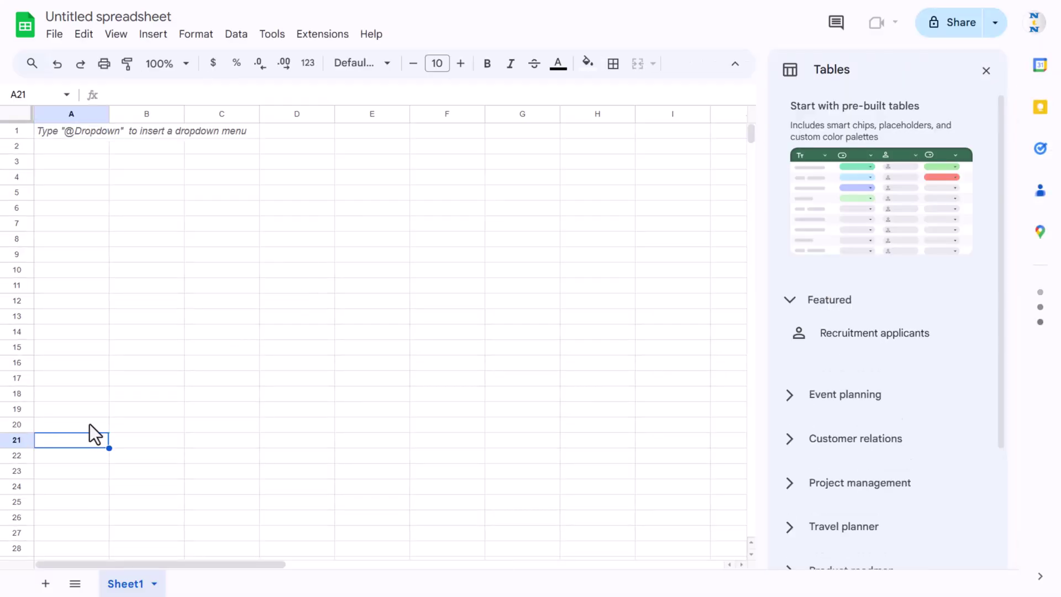
left_click(60, 461)
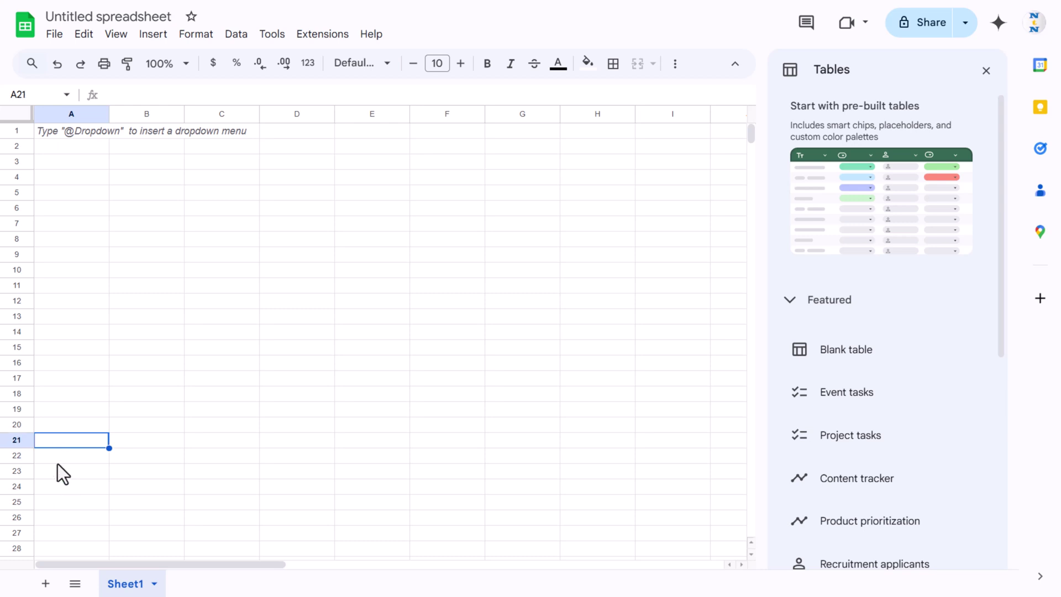
left_click(58, 471)
key("ctrl+v")
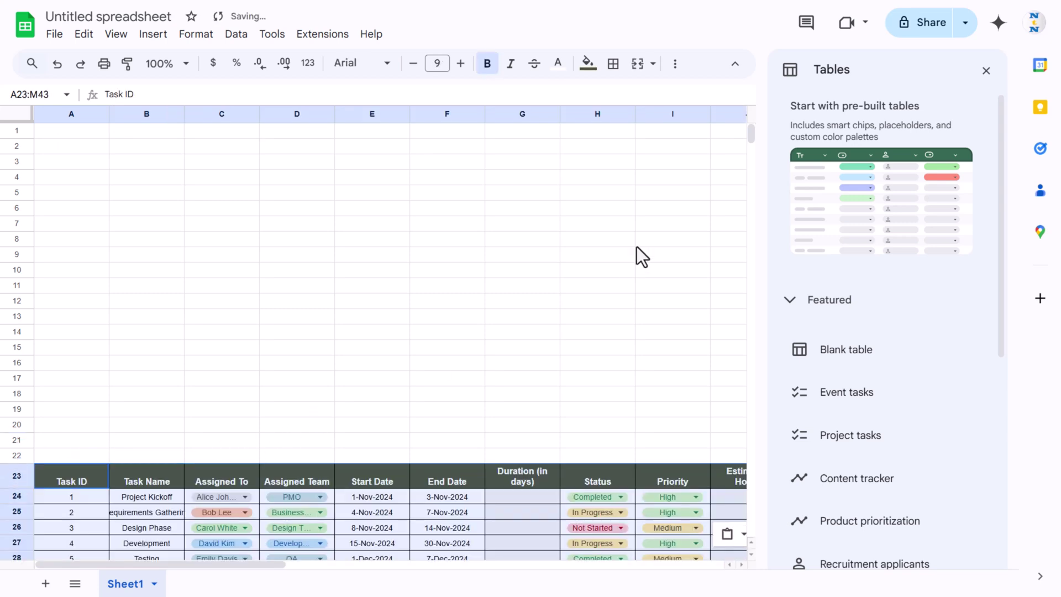
left_click(986, 71)
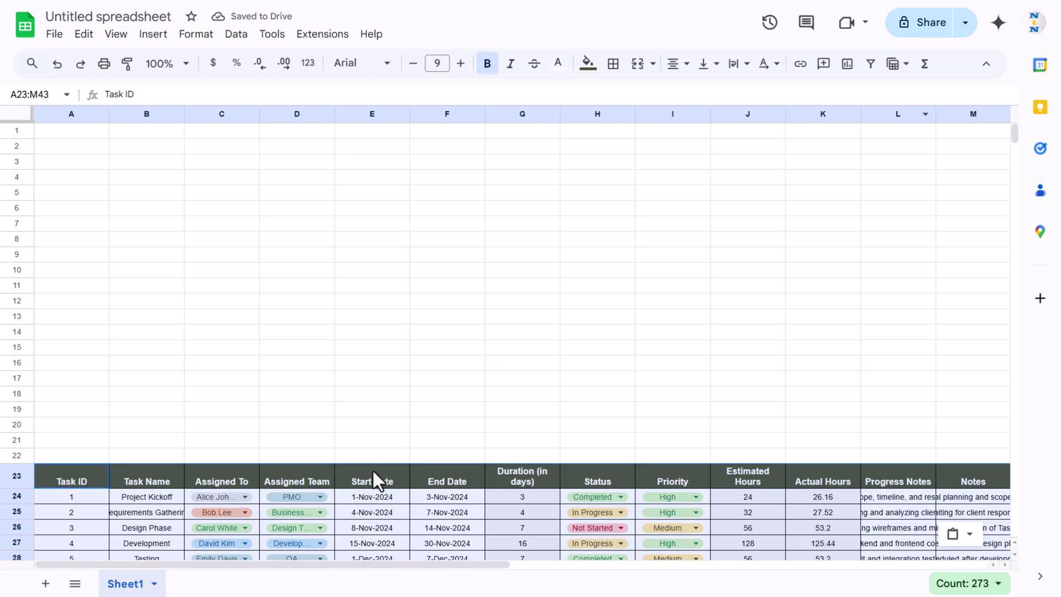
scroll(494, 357, "down", 3)
key("ctrl+z")
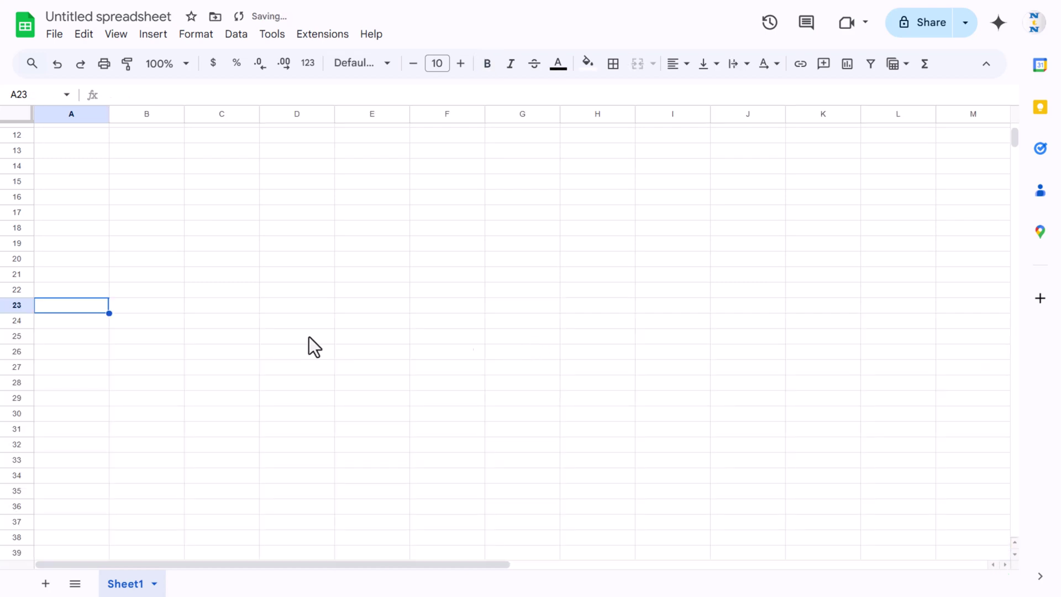
Paste only the values of the copied task table starting at cell A25
left_click(61, 323)
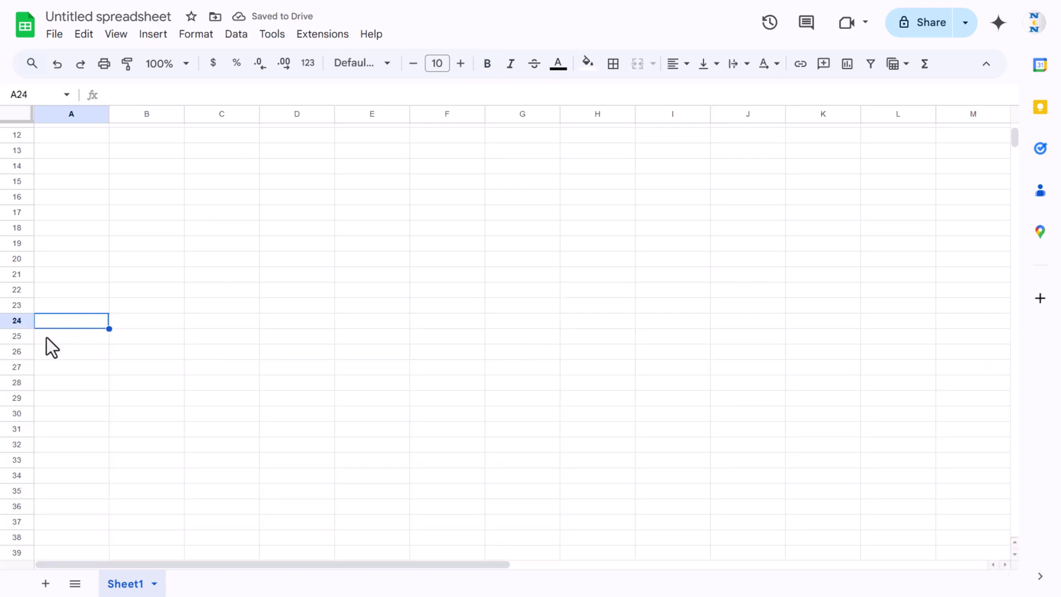
left_click(56, 339)
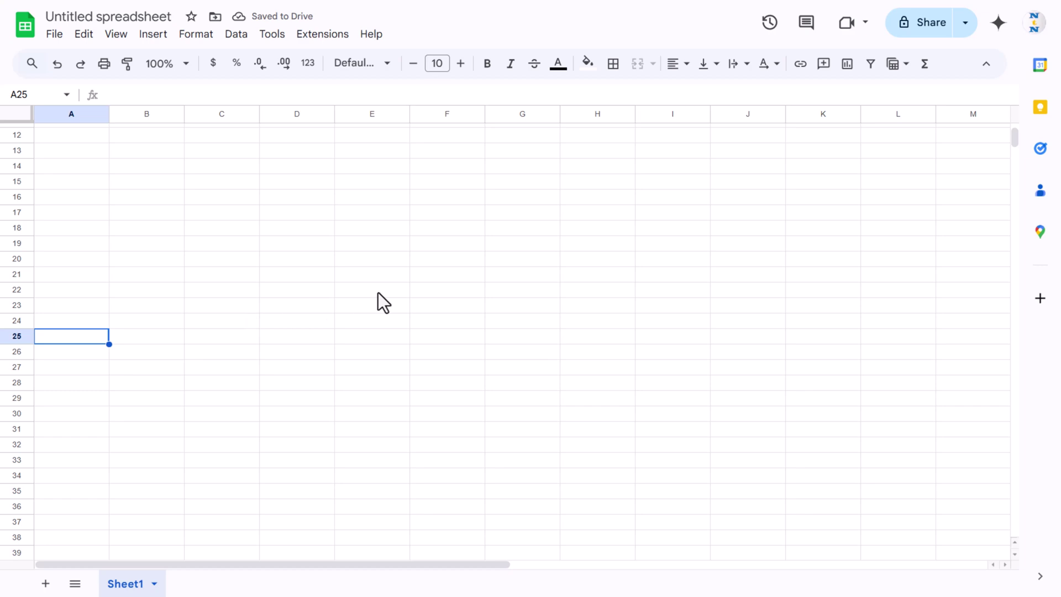
key("ctrl+v")
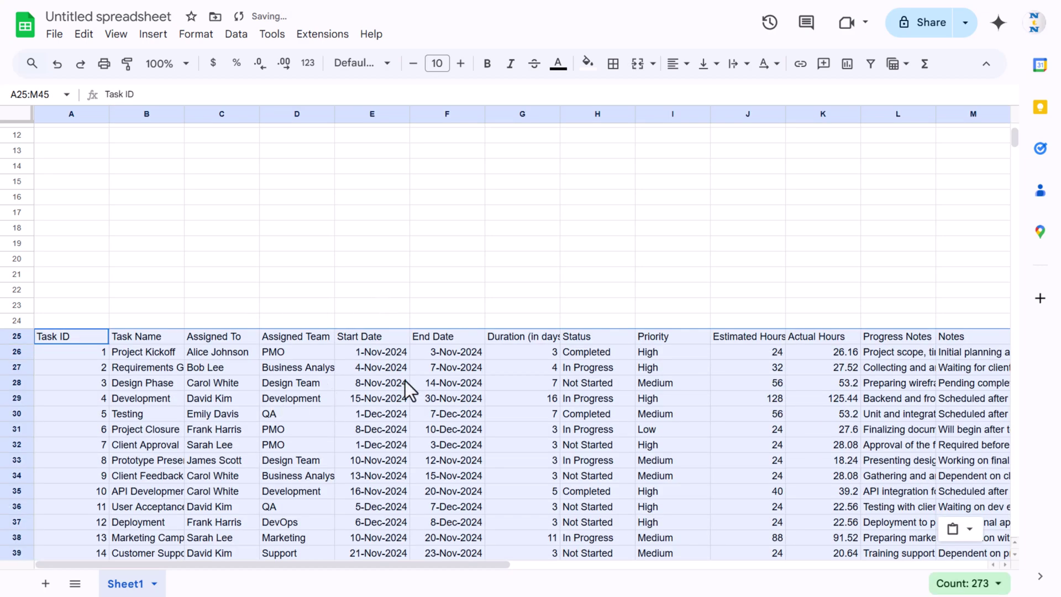
Center the whole table A25:M45 horizontally and vertically, and set its font size to 8
left_click(509, 338)
left_click(426, 336)
key("ctrl+a")
left_click(685, 66)
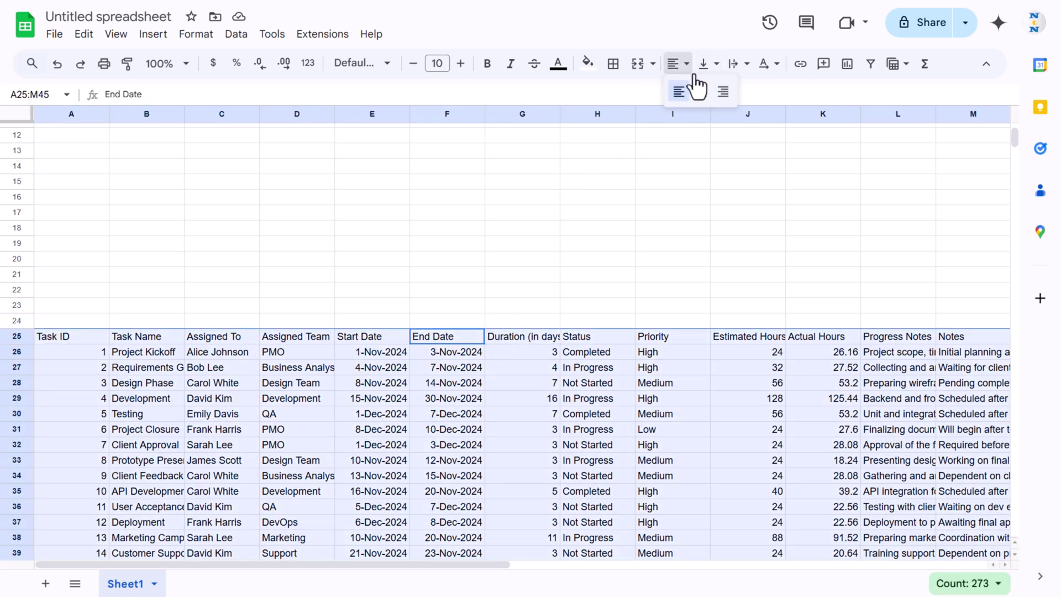
left_click(700, 90)
left_click(717, 65)
left_click(728, 92)
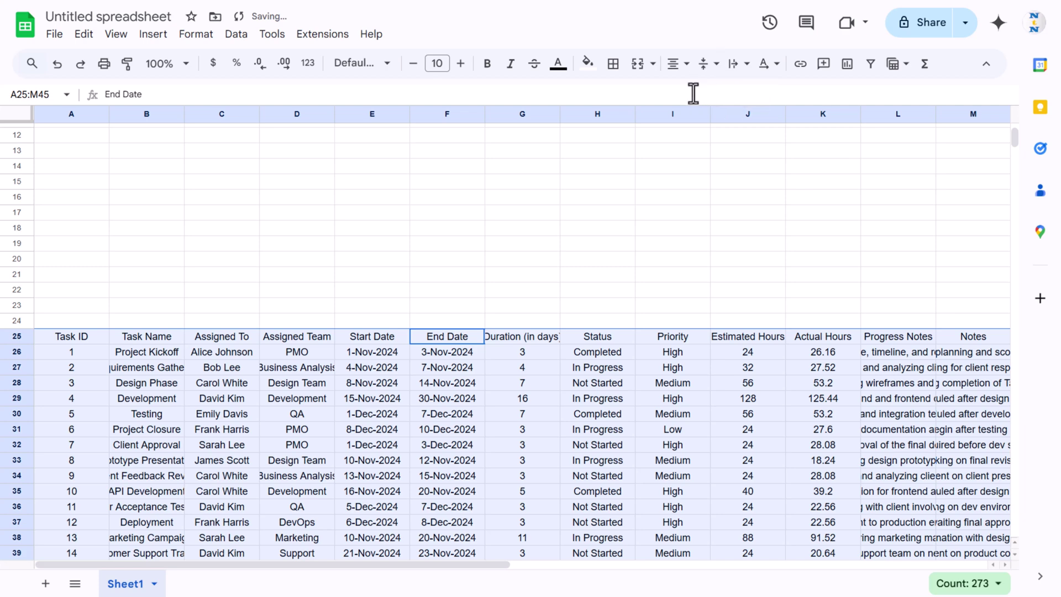
left_click(411, 64)
left_click(412, 64)
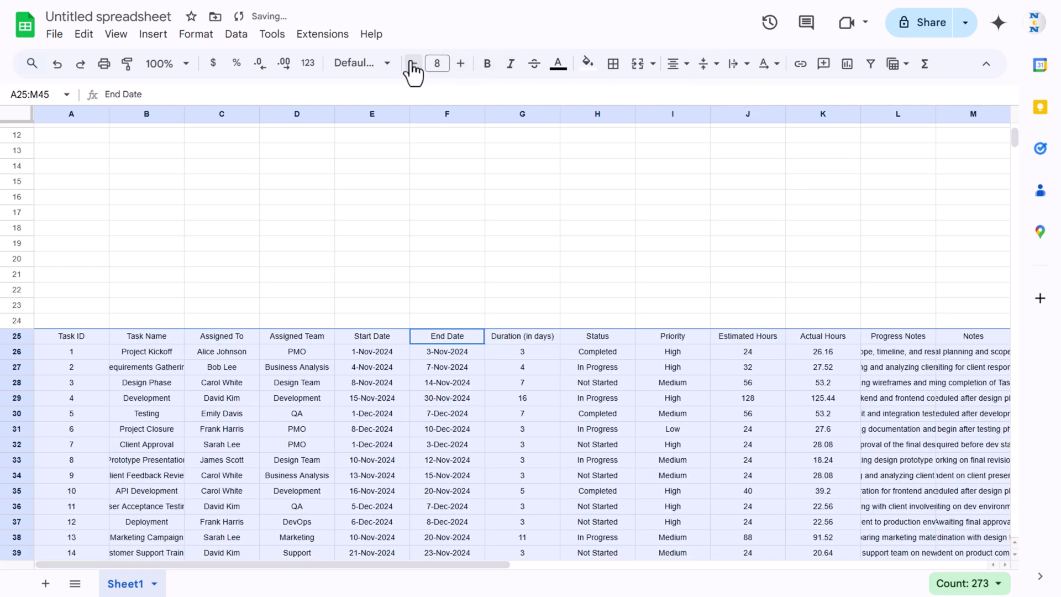
Set the font size of the table's header row A25:M25 to 9
left_click(71, 338)
key("ctrl+shift+Right")
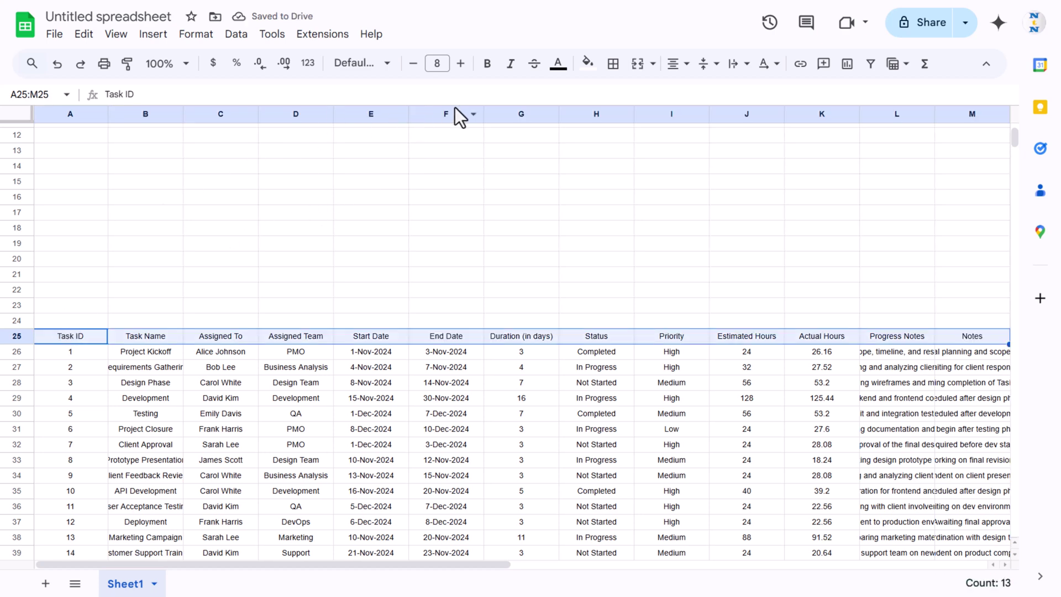
left_click(460, 64)
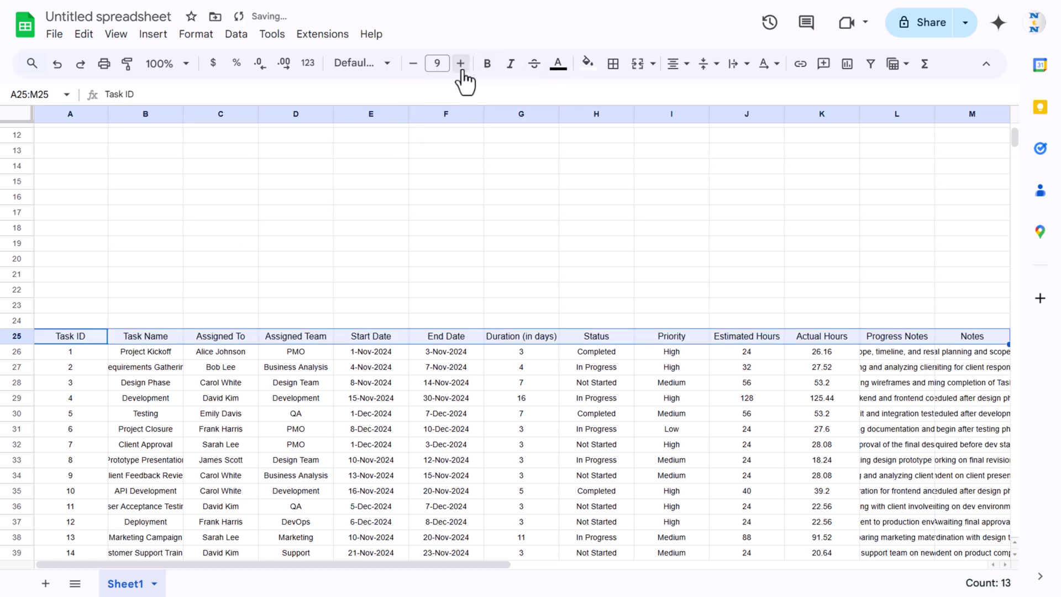
Make the table's header row A25:M25 bold with white text on a dark blue fill
left_click(486, 66)
left_click(587, 63)
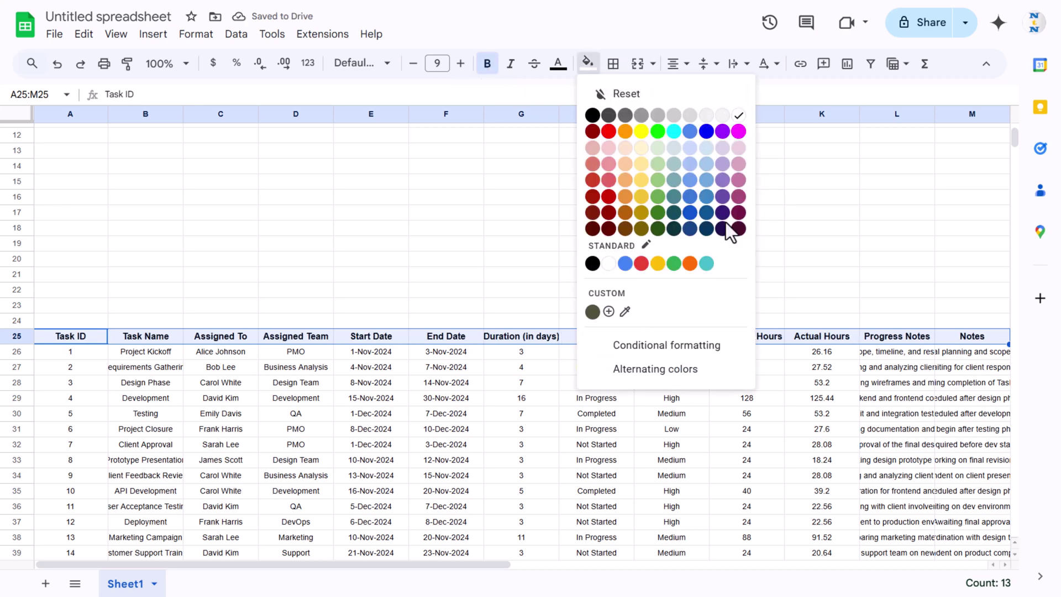
left_click(690, 227)
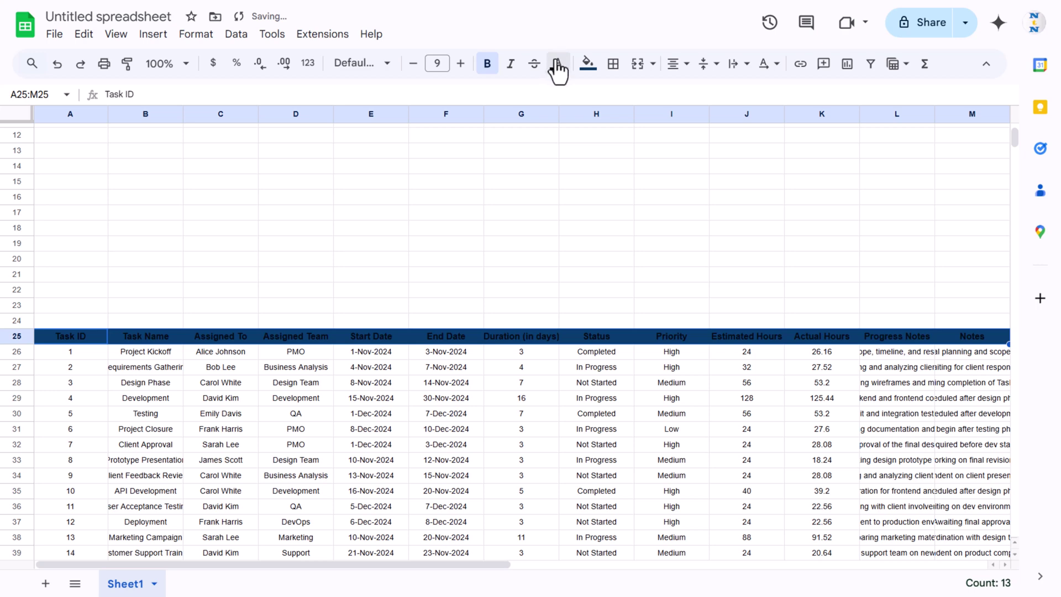
left_click(558, 64)
left_click(709, 114)
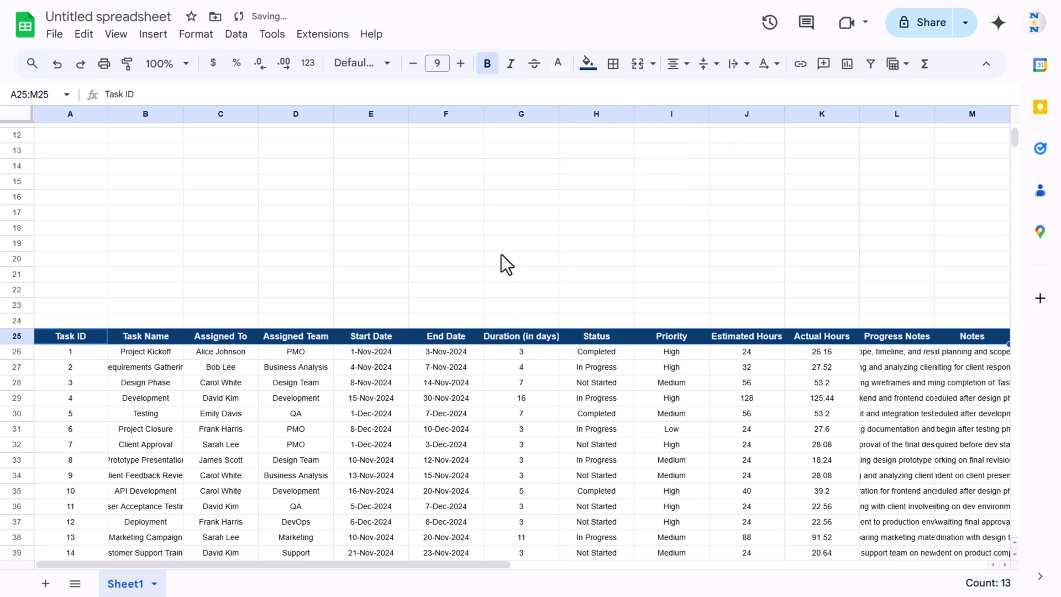
Widen columns L and M so the Progress Notes and Notes texts fit
left_click(672, 381)
left_click(924, 350)
key("Right")
key("Right")
key("Right")
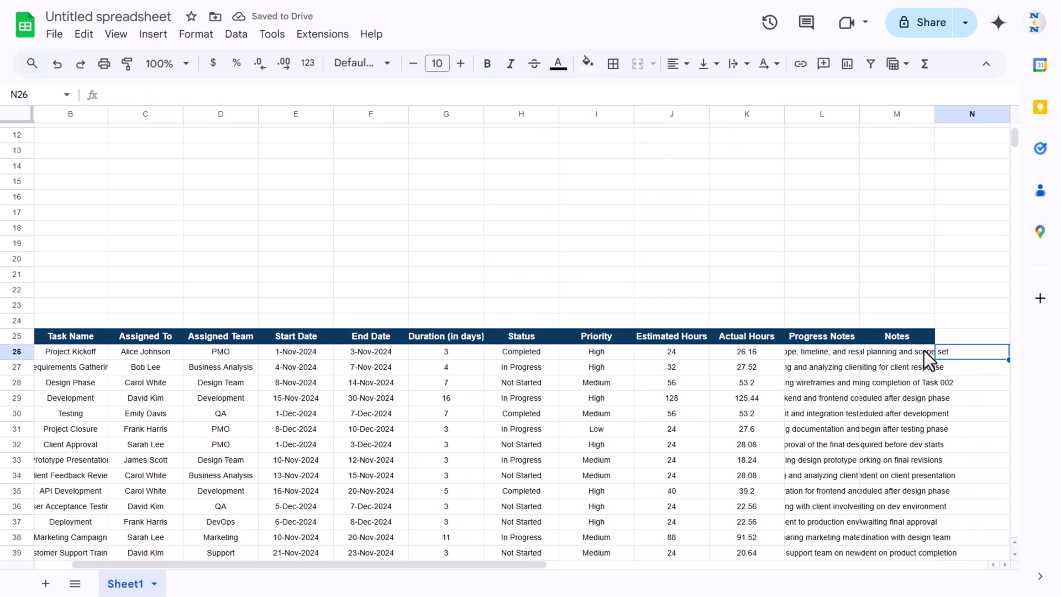
left_click(750, 114)
left_click(820, 114, "shift")
left_click_drag(846, 115, 182, 561)
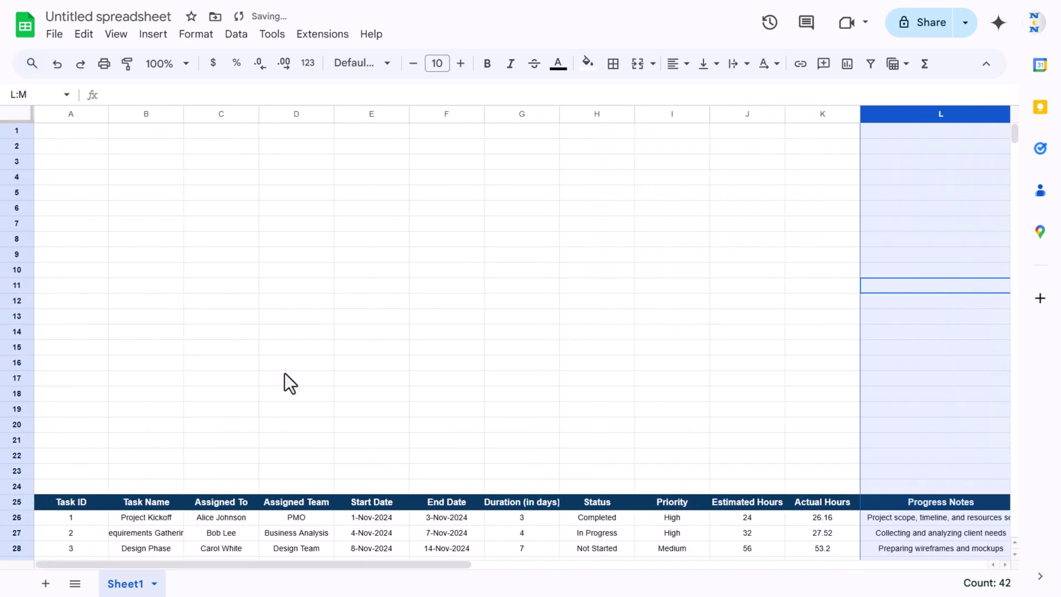
Hide the gridlines of the sheet
left_click(316, 354)
key("ctrl+Up")
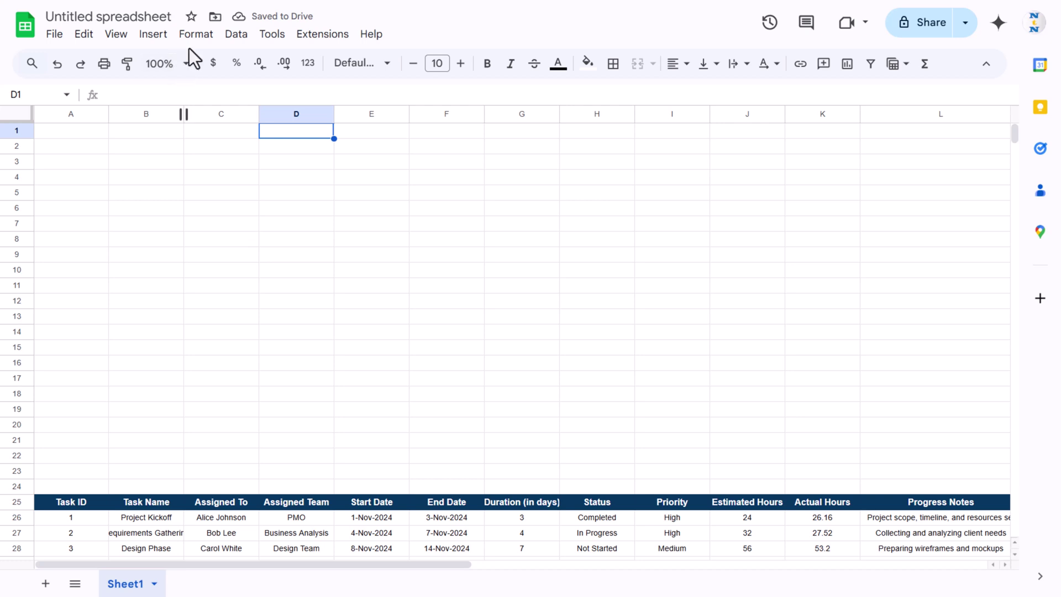
left_click(117, 34)
mouse_move(132, 62)
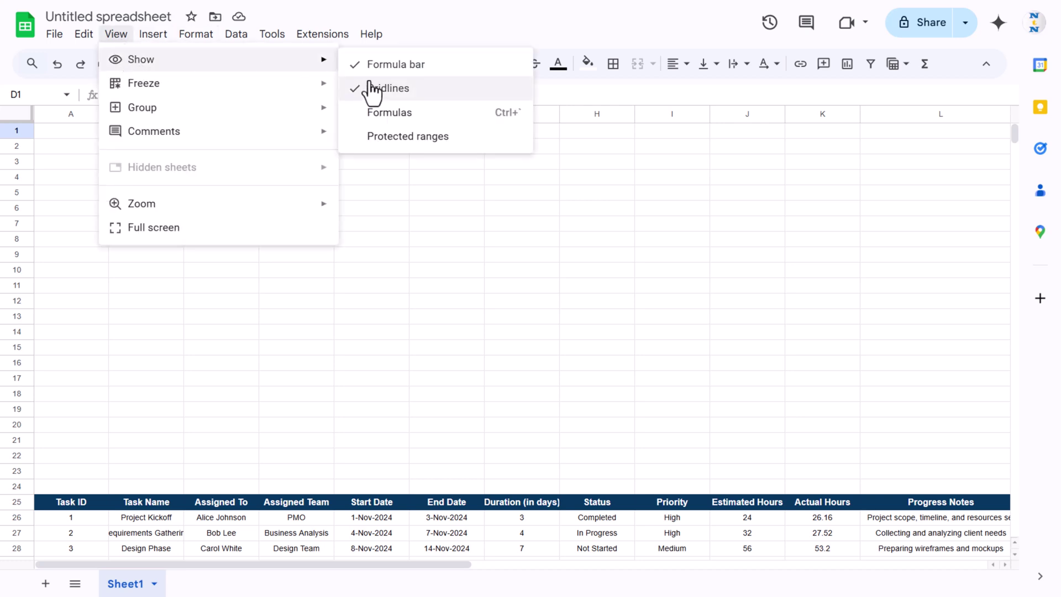
left_click(362, 89)
left_click(393, 182)
Make row 1 taller, merge A1:M1 into a single title cell, and fill it with dark blue
left_click(55, 131)
left_click_drag(17, 131, 734, 135)
left_click(114, 174)
left_click(62, 140)
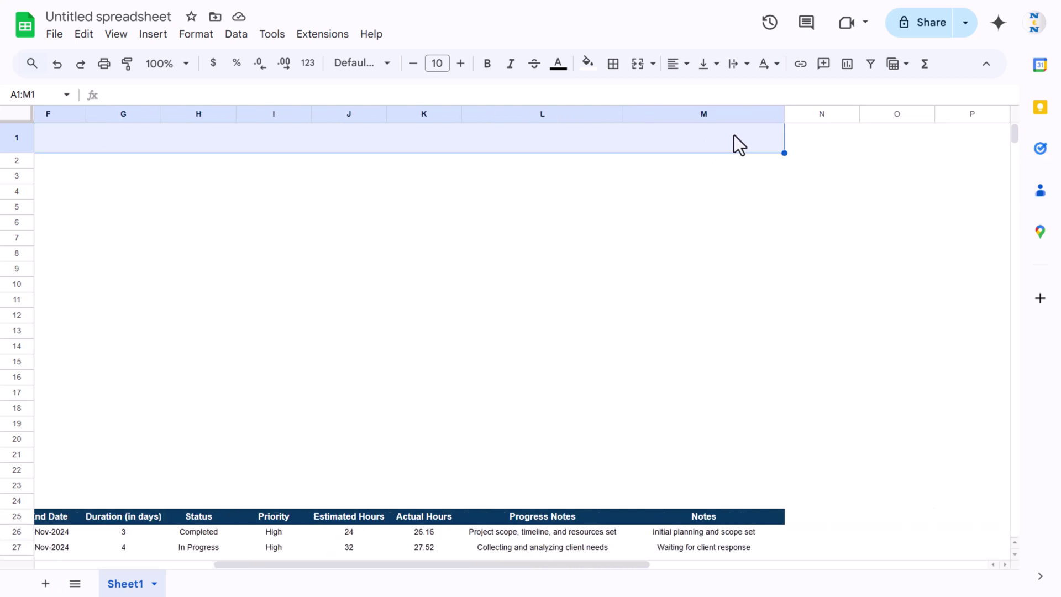
left_click(643, 70)
left_click(588, 65)
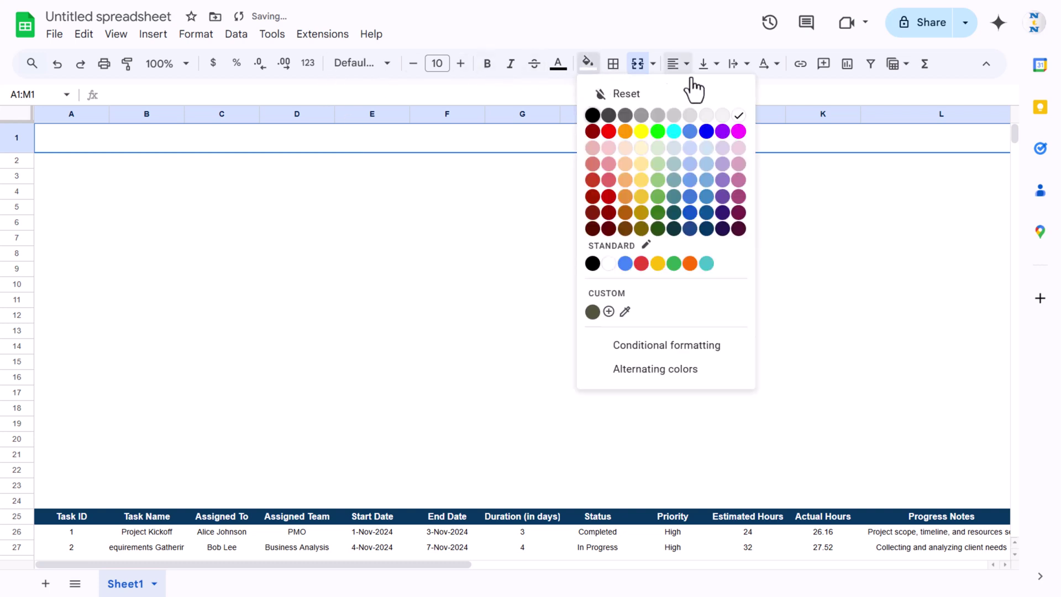
left_click(689, 229)
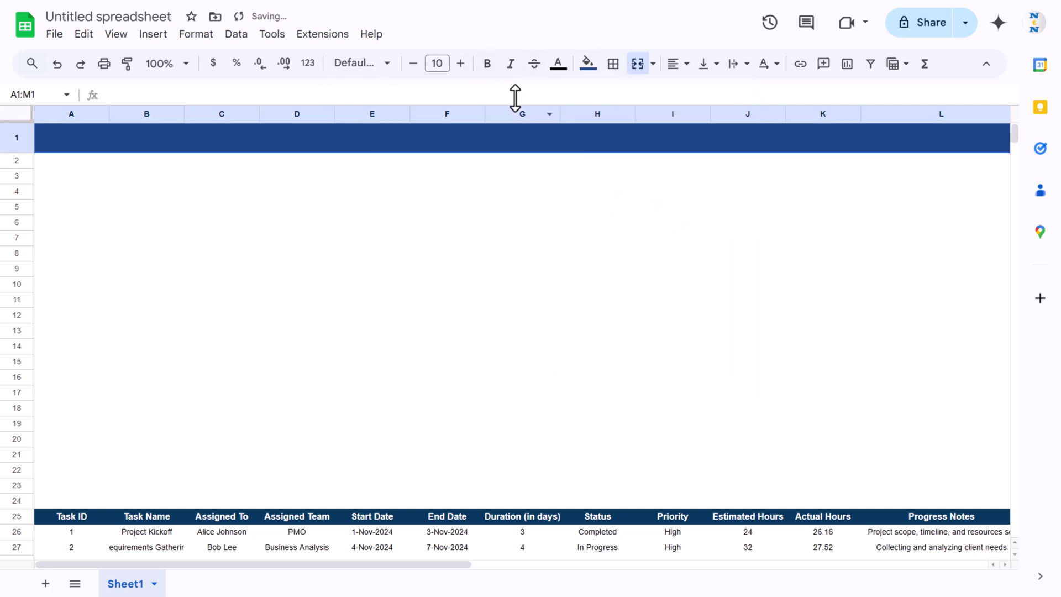
Set the merged title cell's text color to white and its font size to 30
left_click(558, 64)
left_click(709, 112)
left_click(460, 65)
left_click(461, 66)
left_click(461, 65)
left_click(461, 65)
left_click(461, 65)
left_click(461, 65)
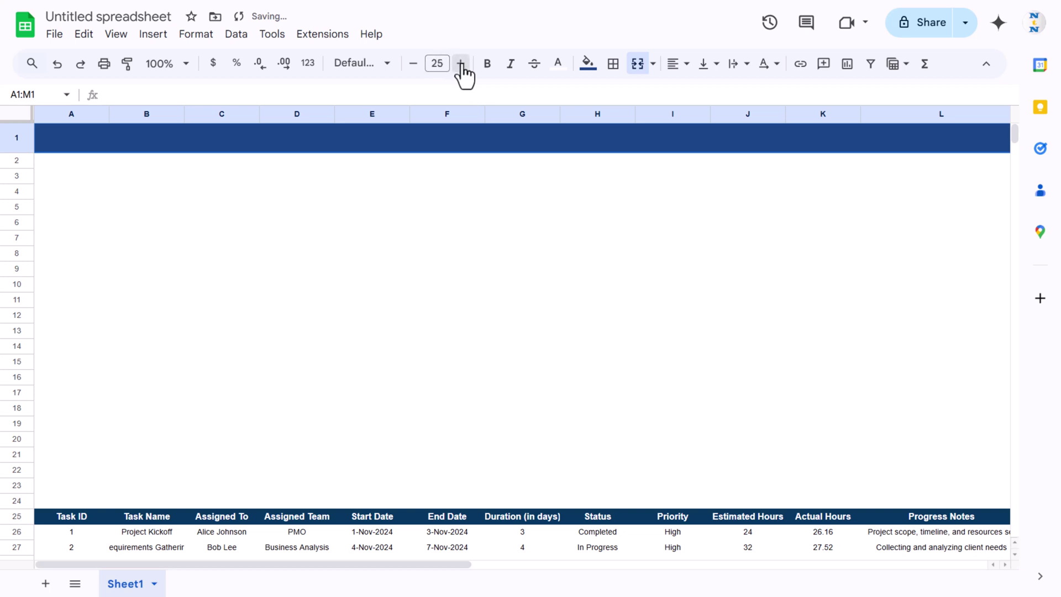
left_click(460, 65)
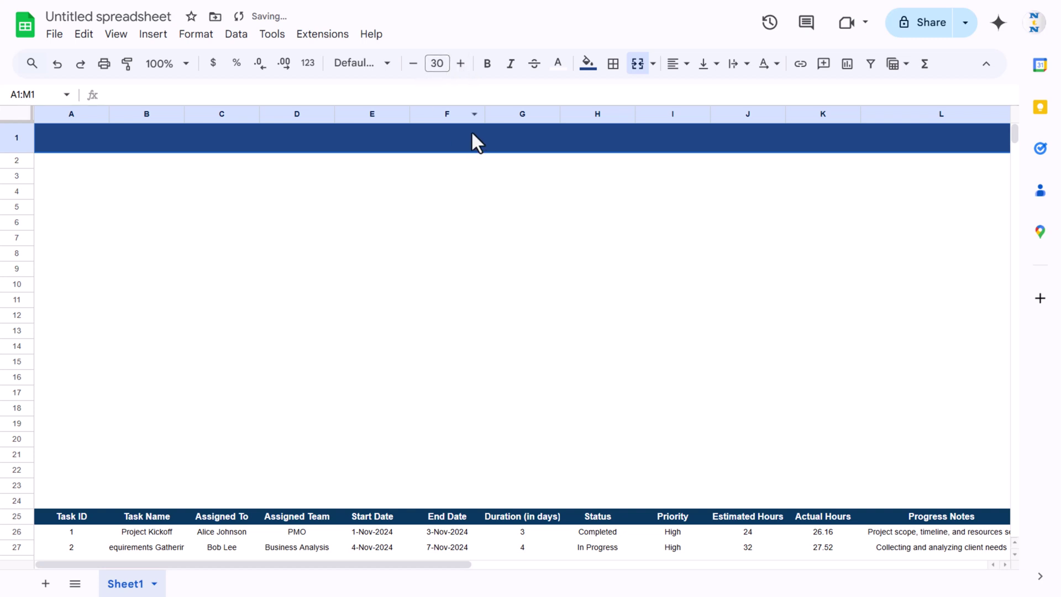
Set the title cell's font to the rounded Arial typeface in white and enter the title "Project Plan Template"
left_click(362, 63)
left_click(394, 212)
left_click(556, 65)
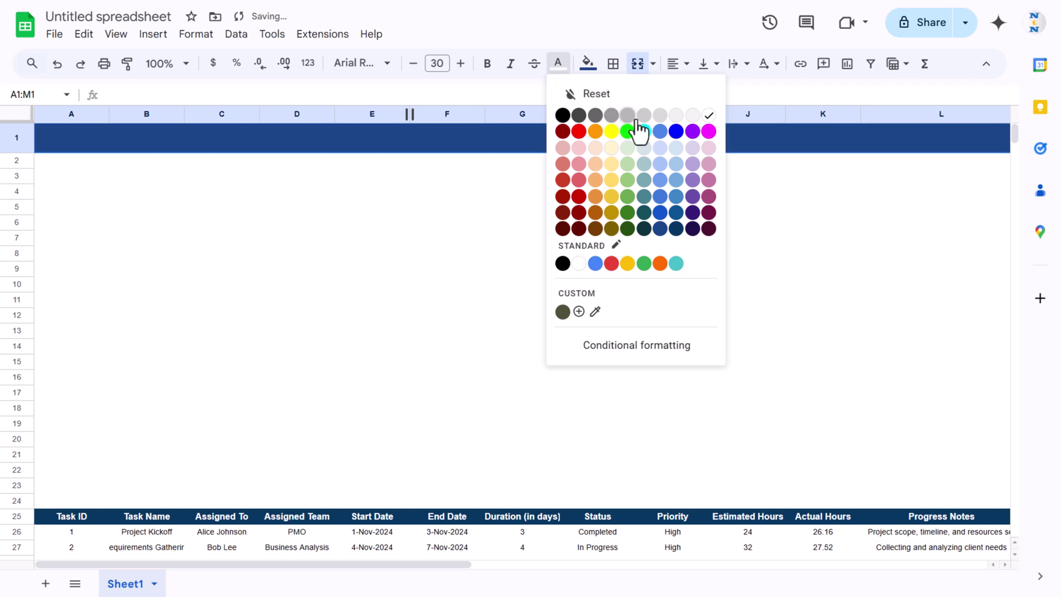
left_click(703, 124)
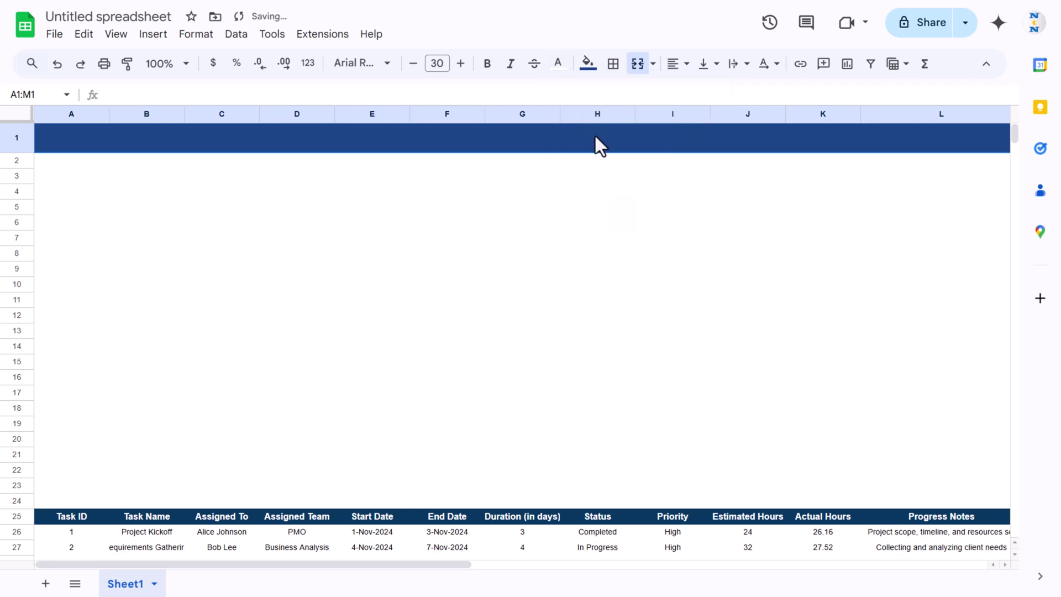
type("Project P")
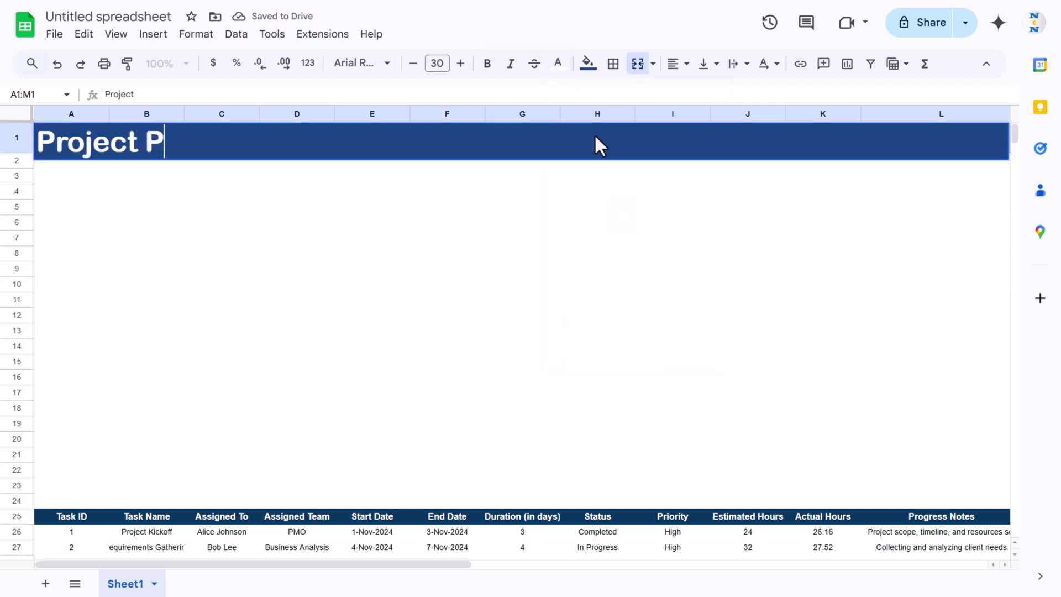
type("lan Te")
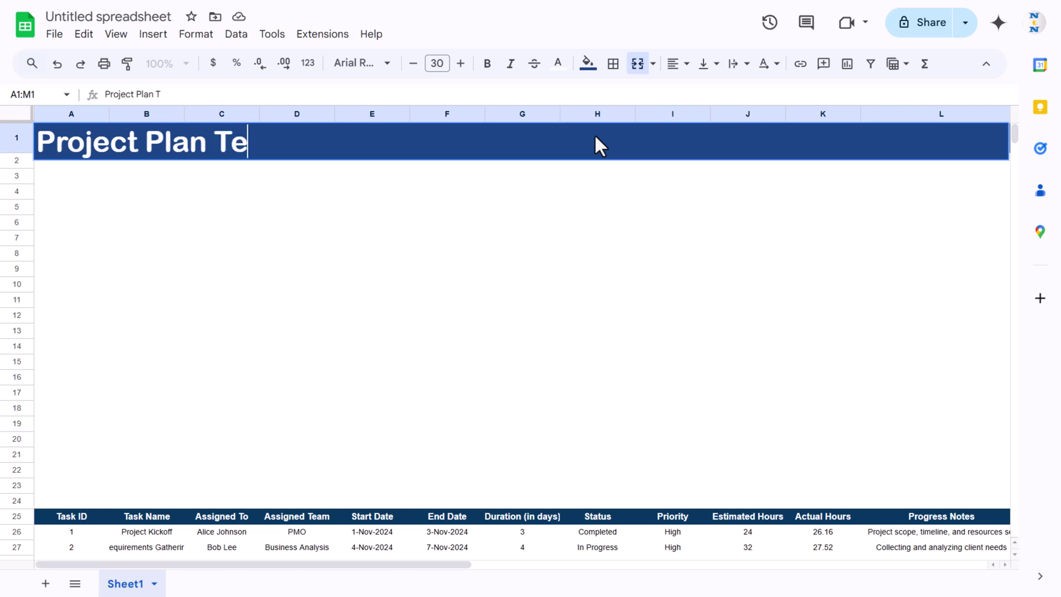
type("mplate")
key("Return")
Center the title horizontally and vertically, and increase row 1's height to fit the text
left_click(594, 135)
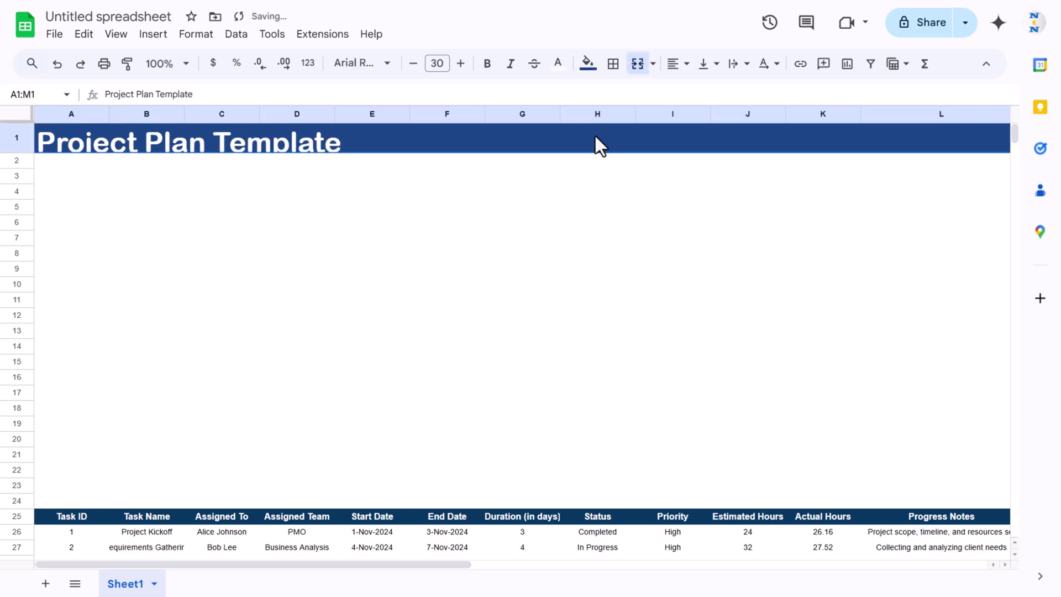
left_click(685, 64)
left_click(701, 90)
left_click(714, 63)
left_click(730, 91)
left_click_drag(13, 153, 13, 161)
left_click(253, 219)
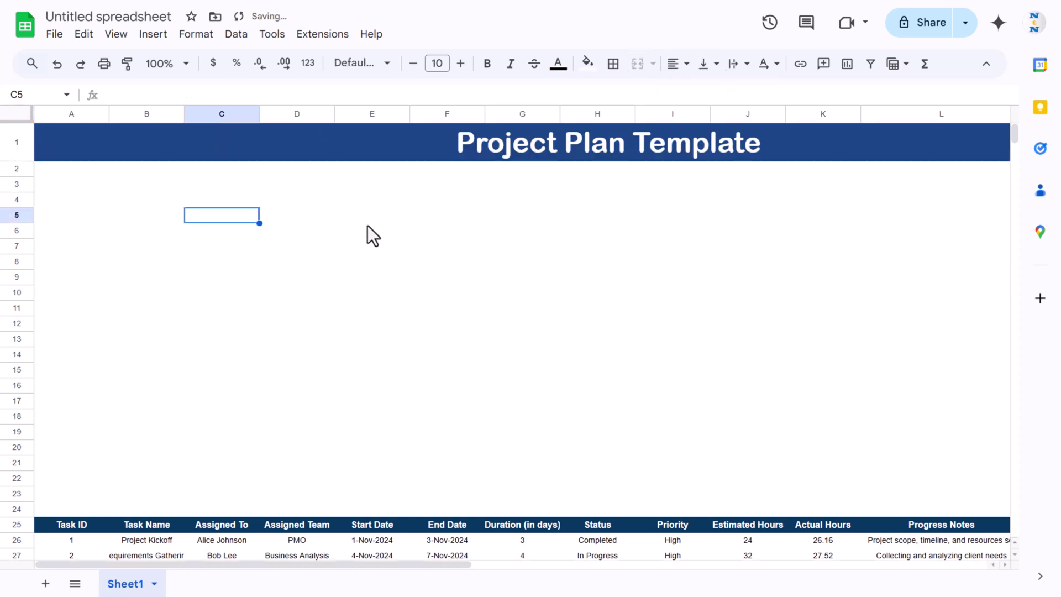
key("Left")
key("Up")
key("Up")
scroll(294, 237, "down", 6)
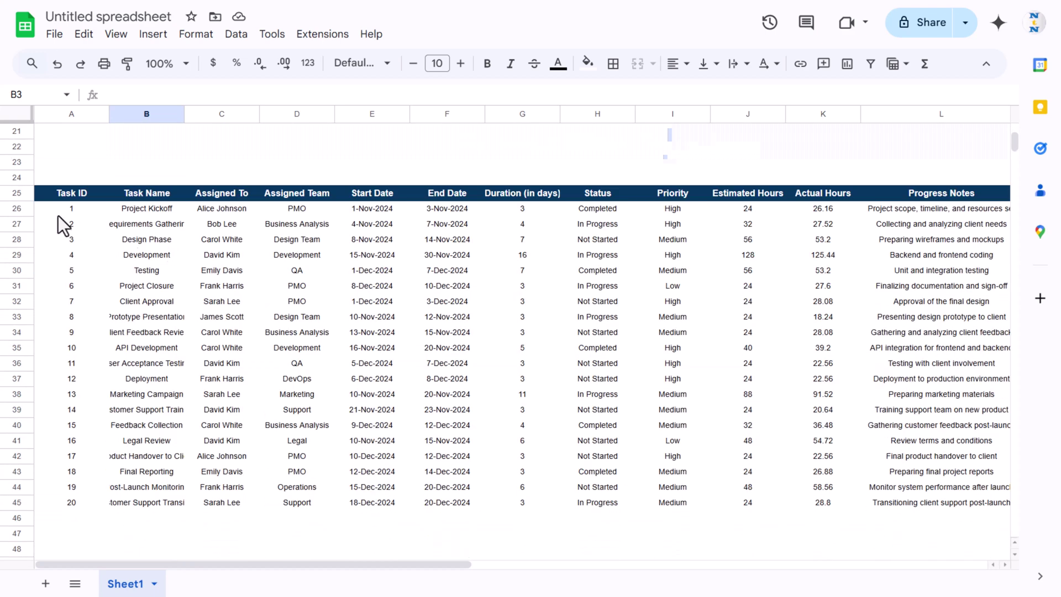
left_click(58, 214)
key("ctrl+shift+Right")
key("ctrl+shift+Down")
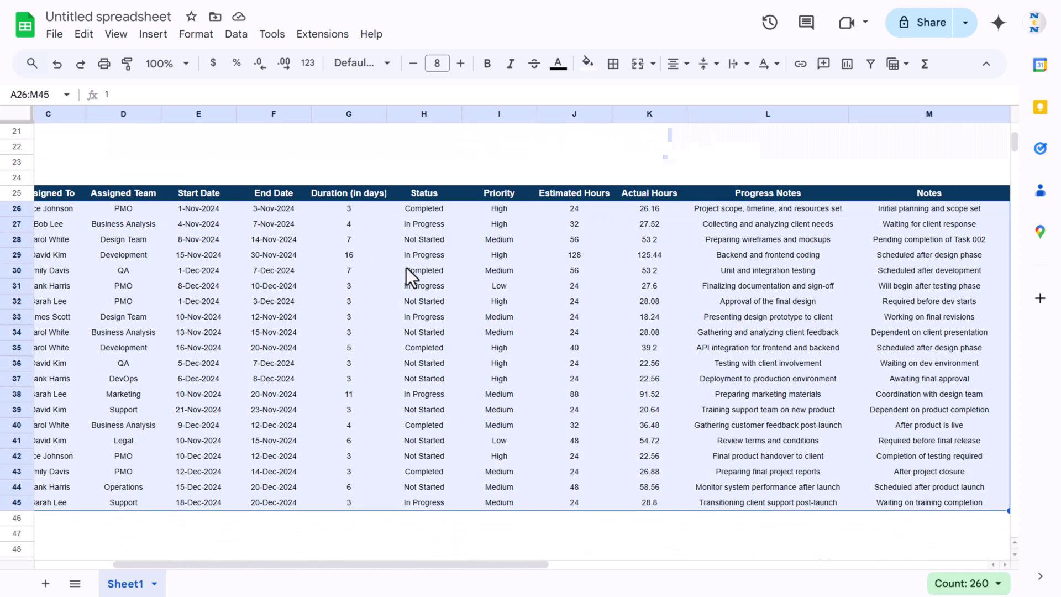
Try turning the Task Name cells B26:B45 into dropdowns, and remove that validation rule
left_click(391, 307)
key("Home")
key("Up")
key("Up")
key("Up")
key("Up")
key("Up")
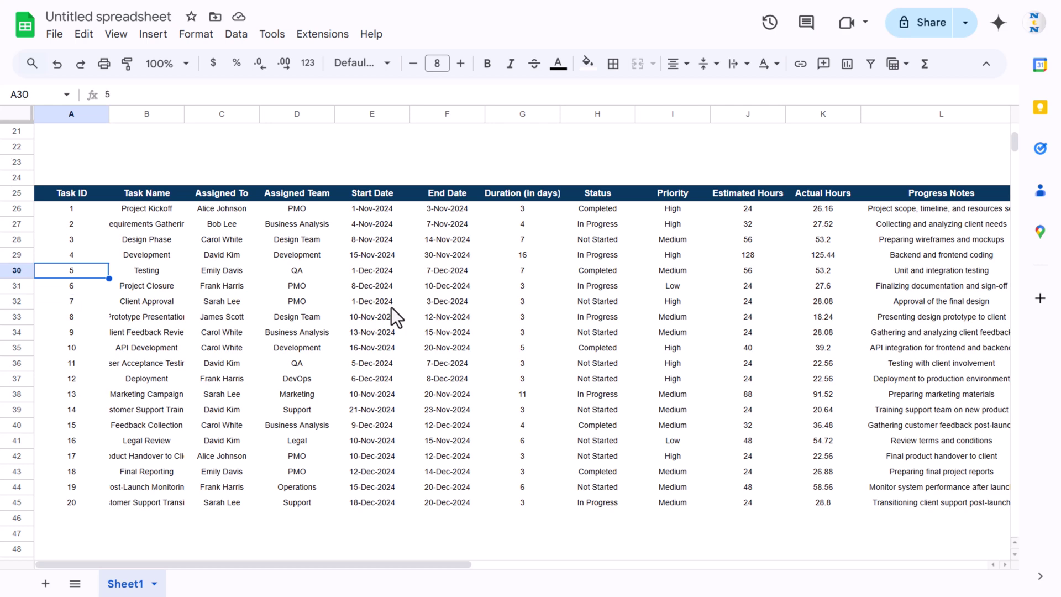
key("Up")
key("Right")
key("ctrl+shift+Down")
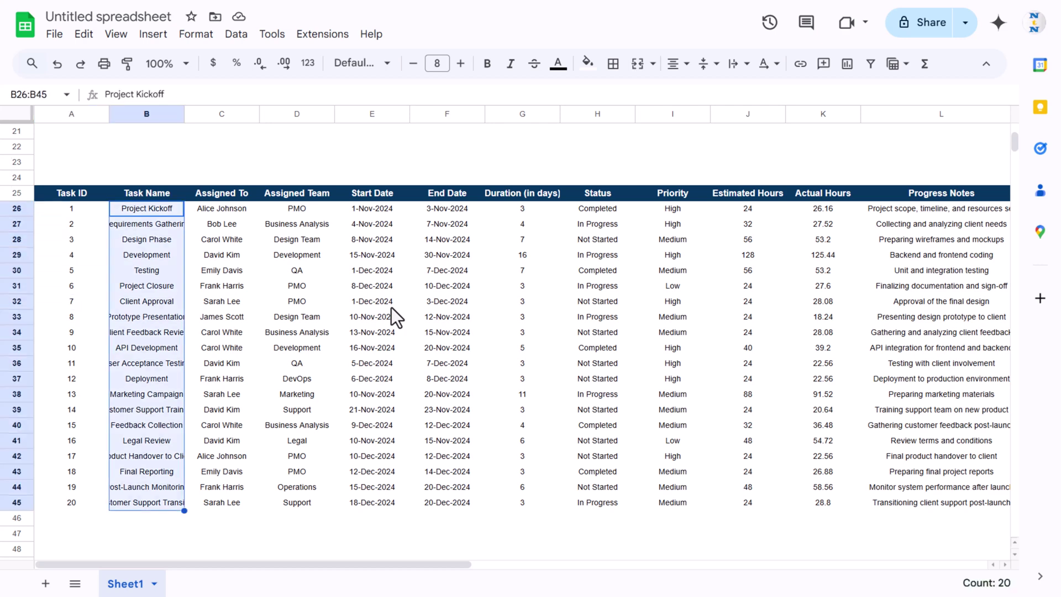
right_click(139, 243)
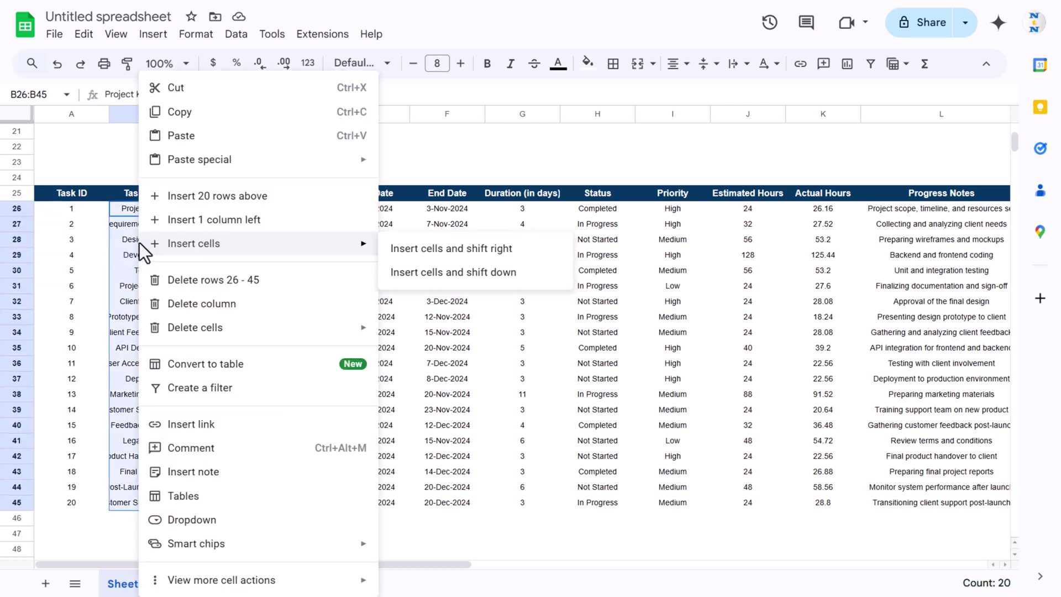
left_click(219, 522)
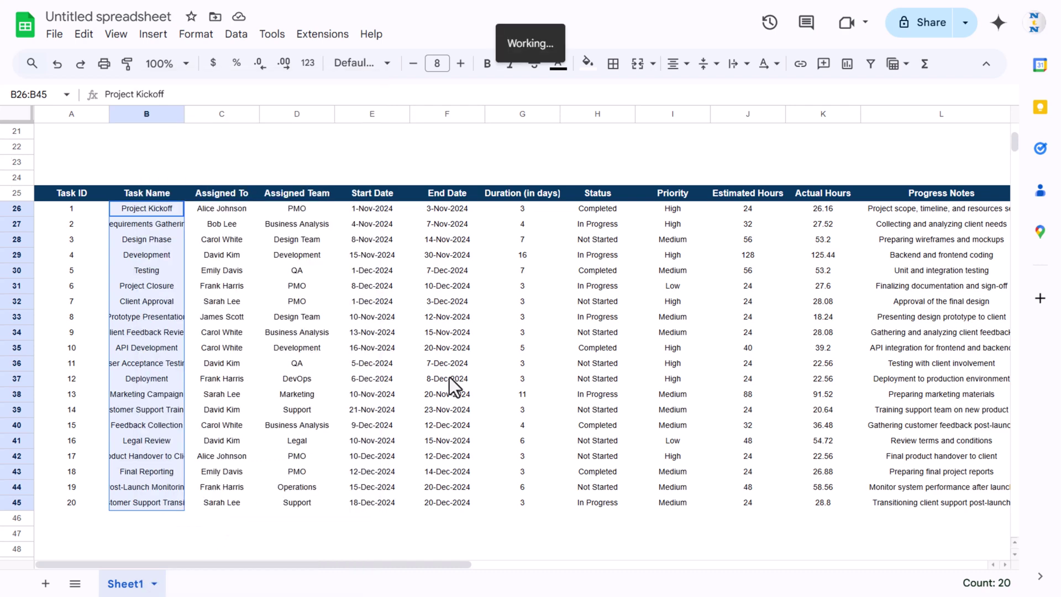
left_click(956, 544)
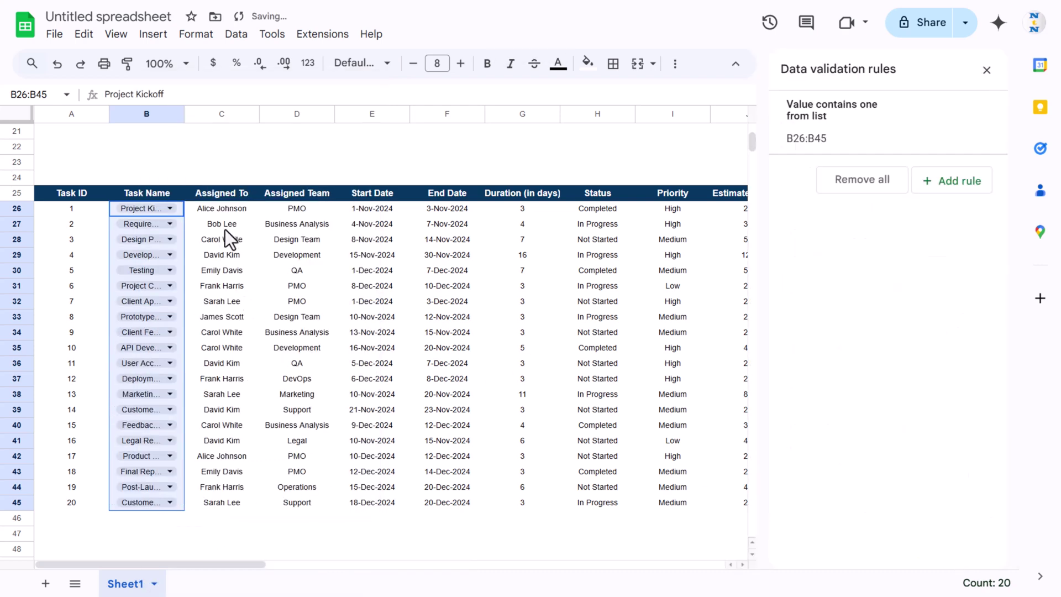
left_click(230, 211)
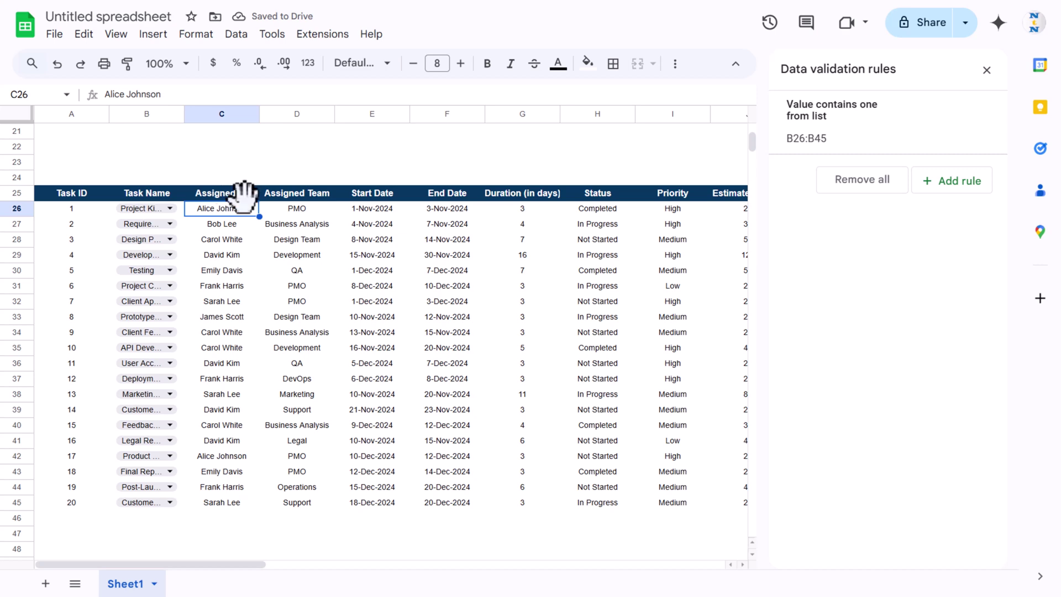
key("ctrl+shift+Down")
left_click(862, 179)
left_click(391, 250)
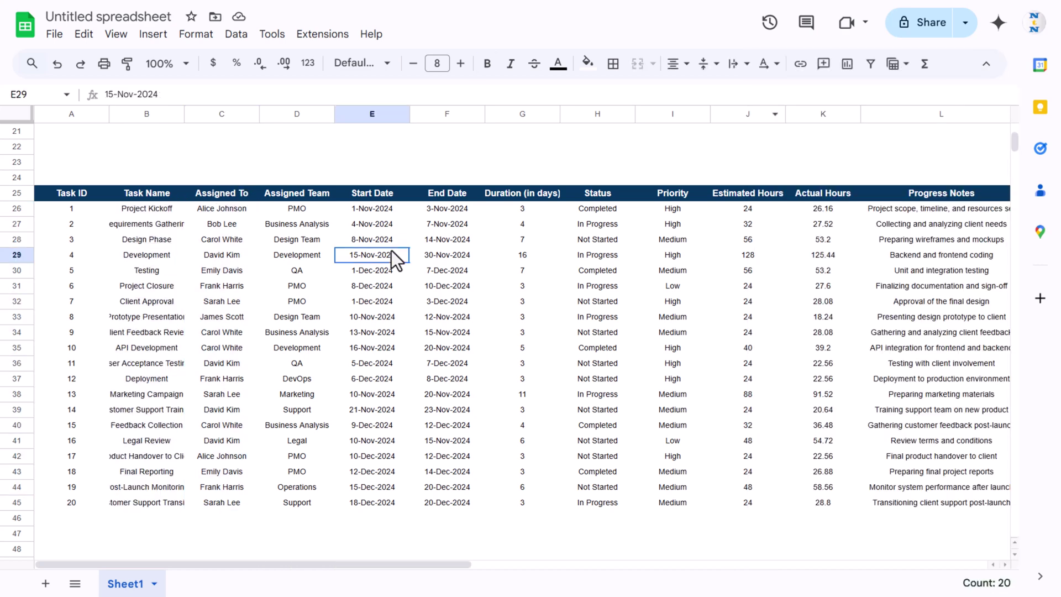
Turn the Assigned To cells C26:C45 into dropdowns based on their existing values
left_click(247, 211)
key("ctrl+shift+Down")
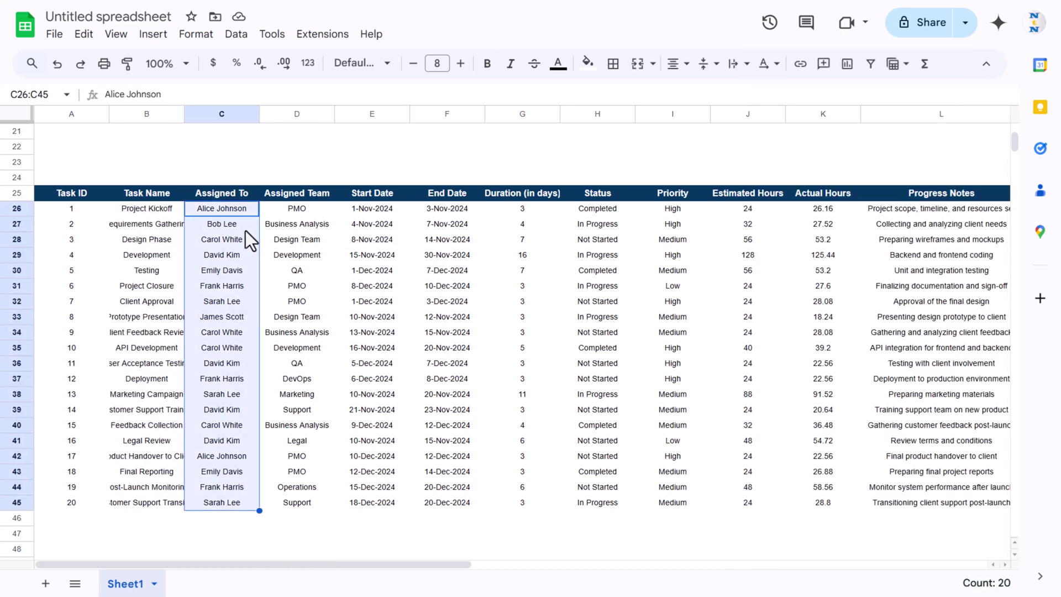
right_click(246, 214)
left_click(295, 518)
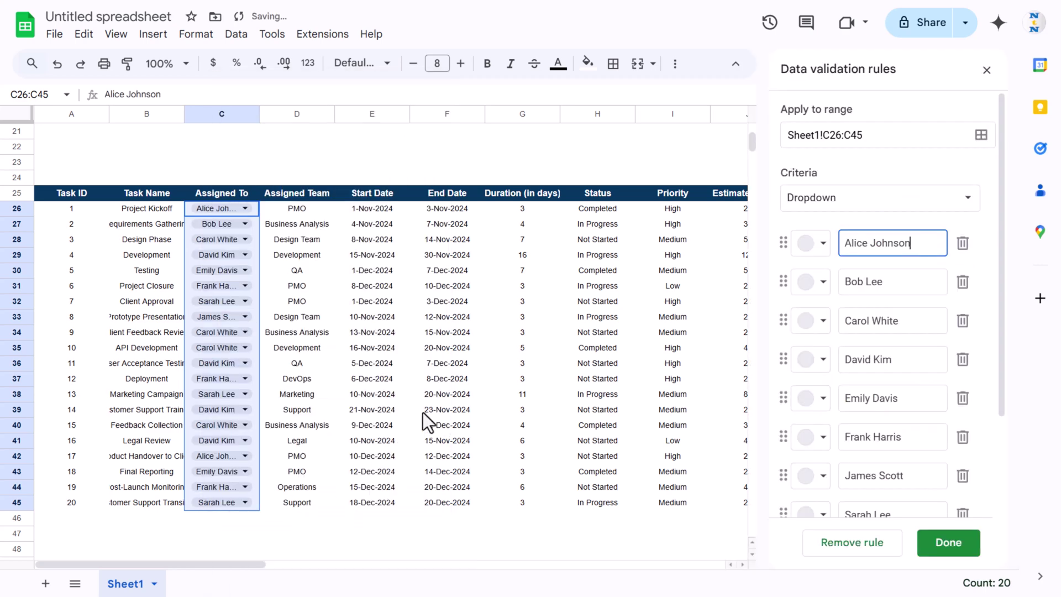
left_click(320, 260)
Turn the Assigned Team cells D26:D45 into dropdowns based on their existing values
left_click(311, 205)
key("ctrl+shift+Down")
scroll(320, 206, "up", 2)
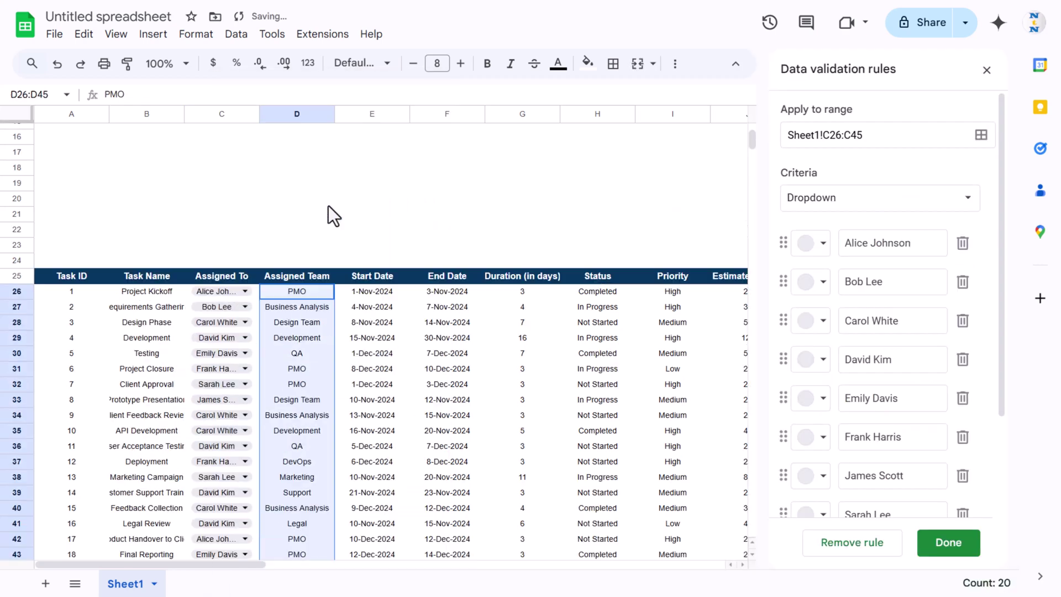
right_click(297, 308)
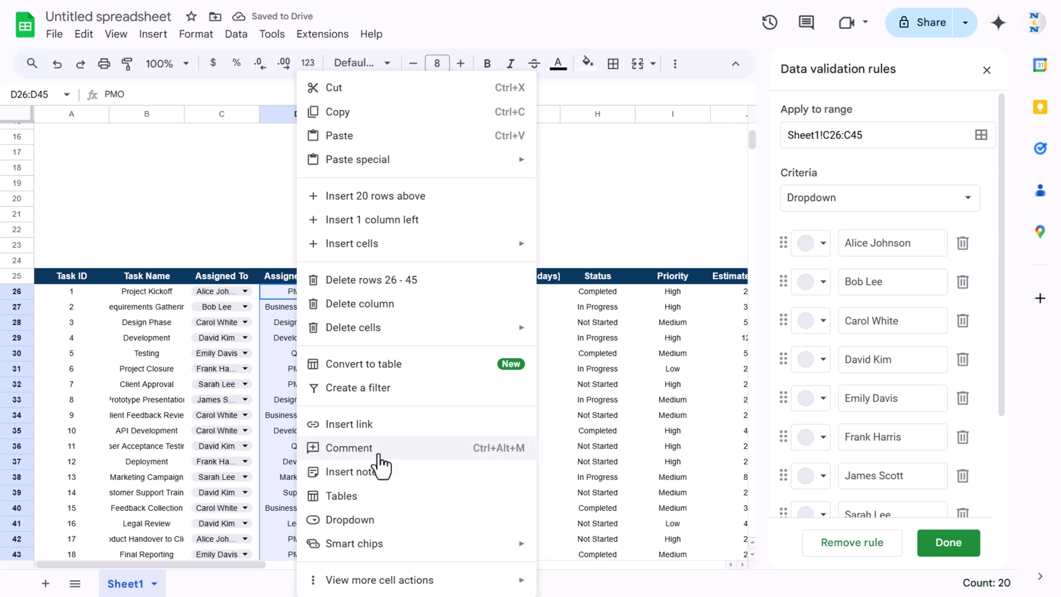
left_click(379, 518)
left_click(476, 356)
Turn the Status cells H26:H45 into dropdowns with the options Completed, In Progress and Not Started
left_click(599, 287)
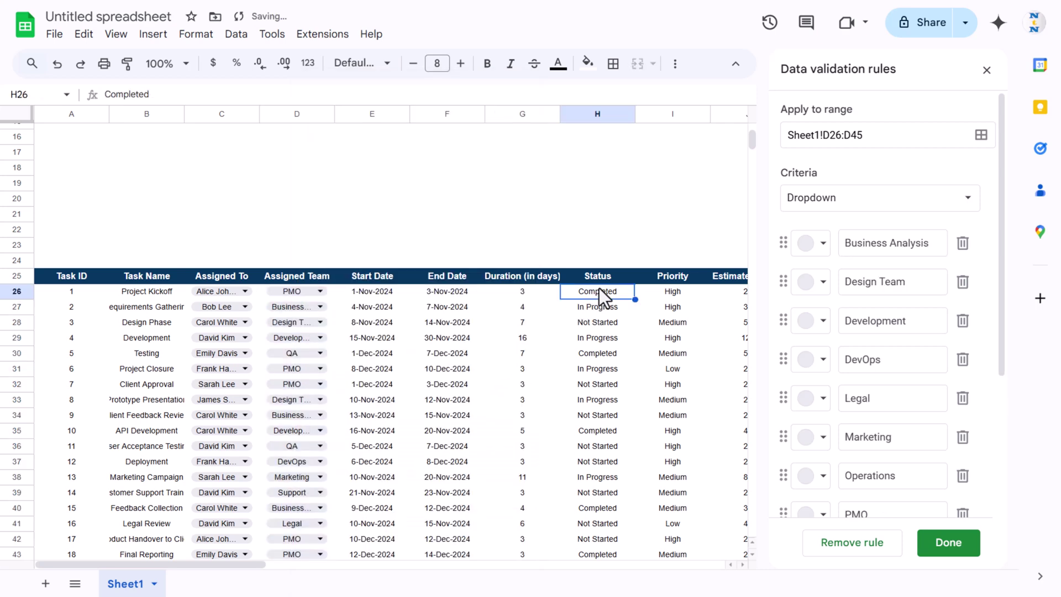
key("Right")
key("Right")
key("Right")
key("Left")
key("Left")
key("Left")
key("ctrl+shift+Down")
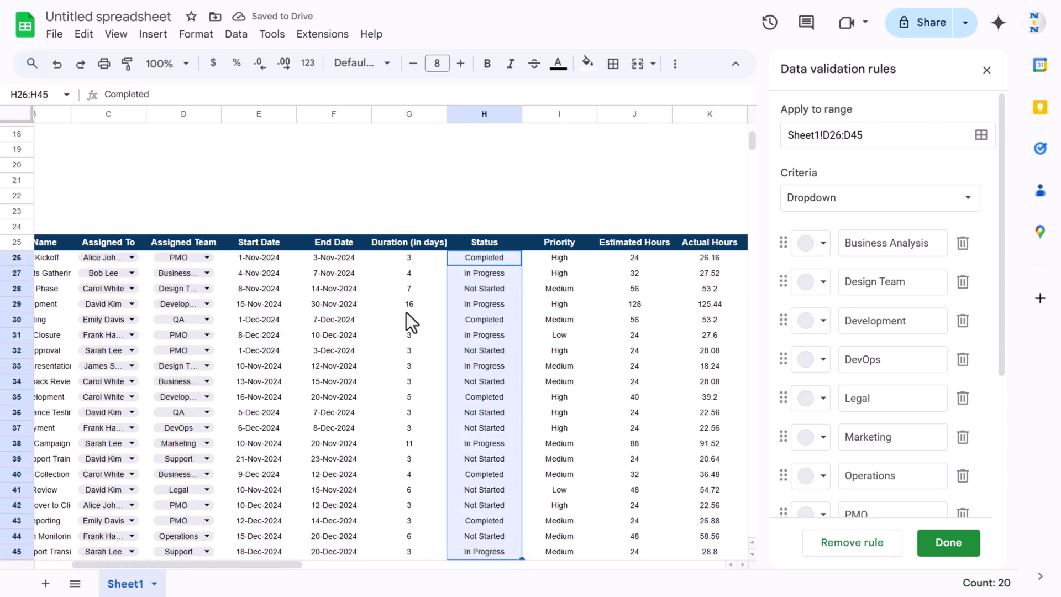
right_click(478, 294)
left_click(525, 519)
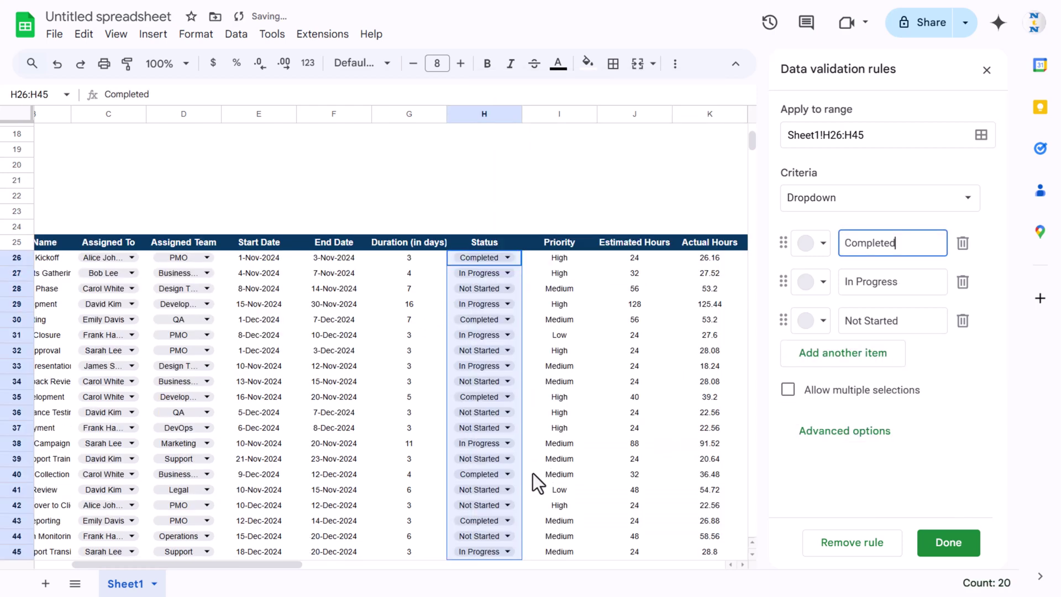
Colour the Status dropdown options: Completed light green, In Progress light yellow and Not Started light salmon
left_click(826, 254)
left_click(917, 297)
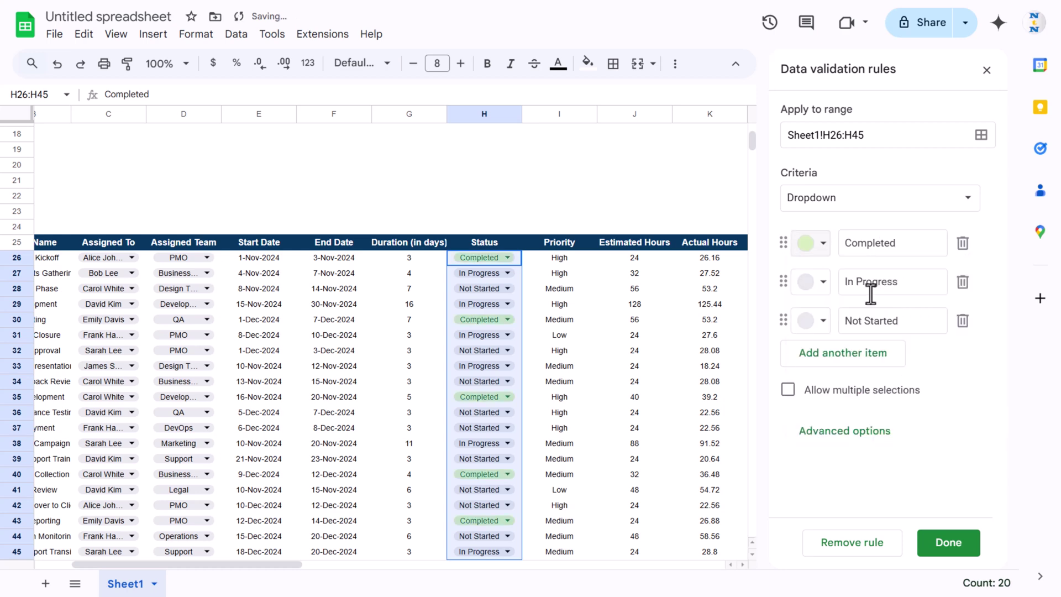
left_click(821, 283)
left_click(887, 339)
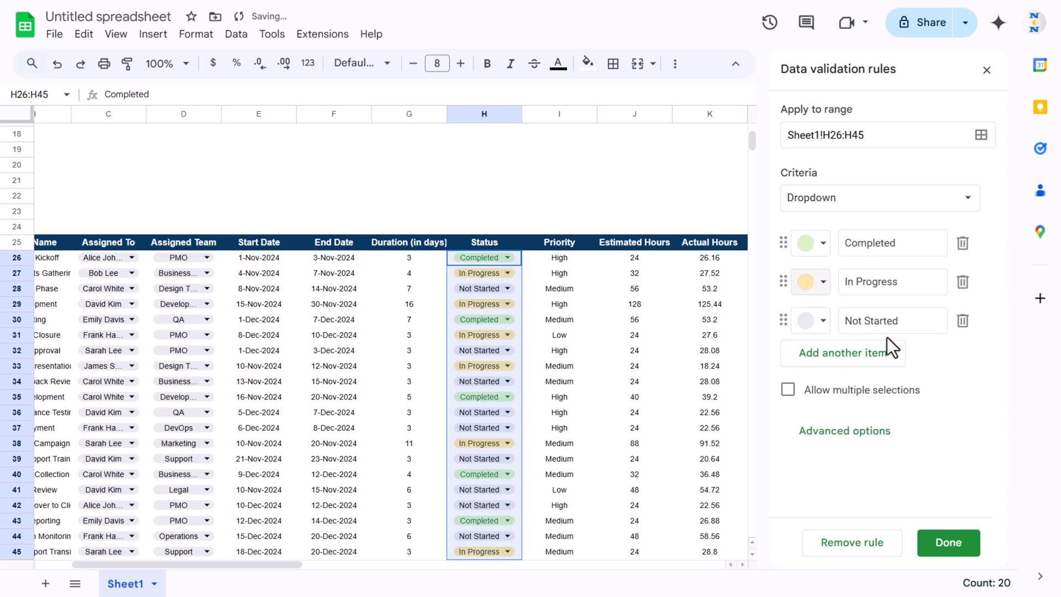
left_click(827, 326)
left_click(865, 376)
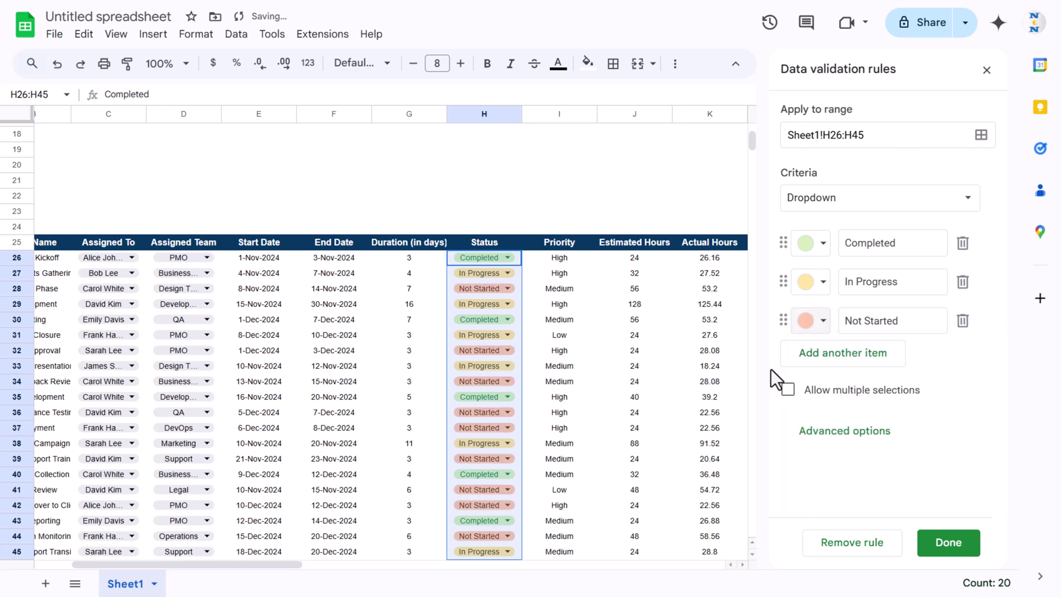
Turn the Priority cells I26:I45 into dropdowns based on their existing values
left_click(572, 257)
key("ctrl+shift+Down")
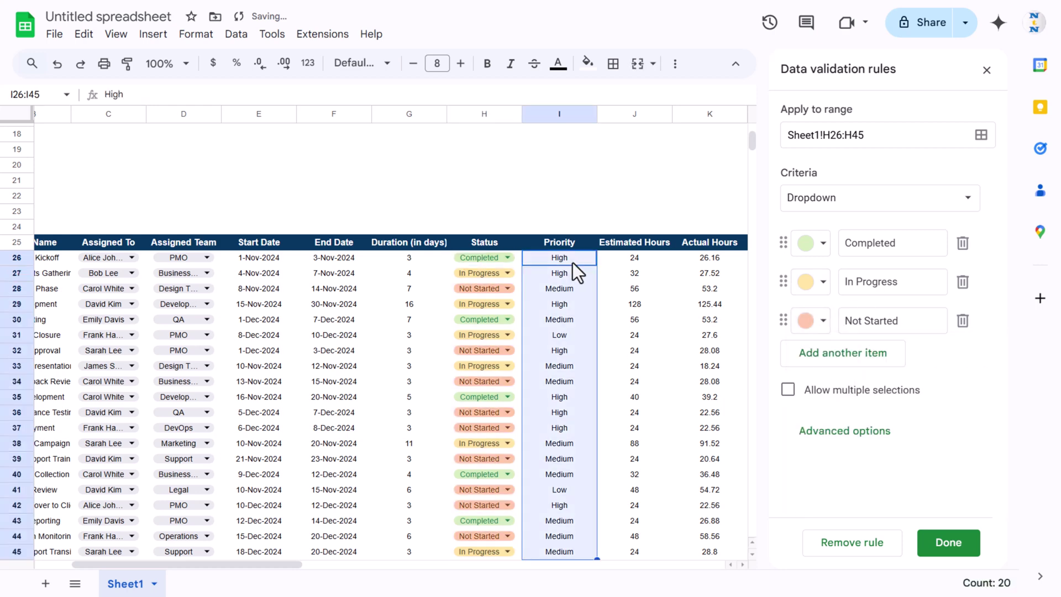
right_click(565, 282)
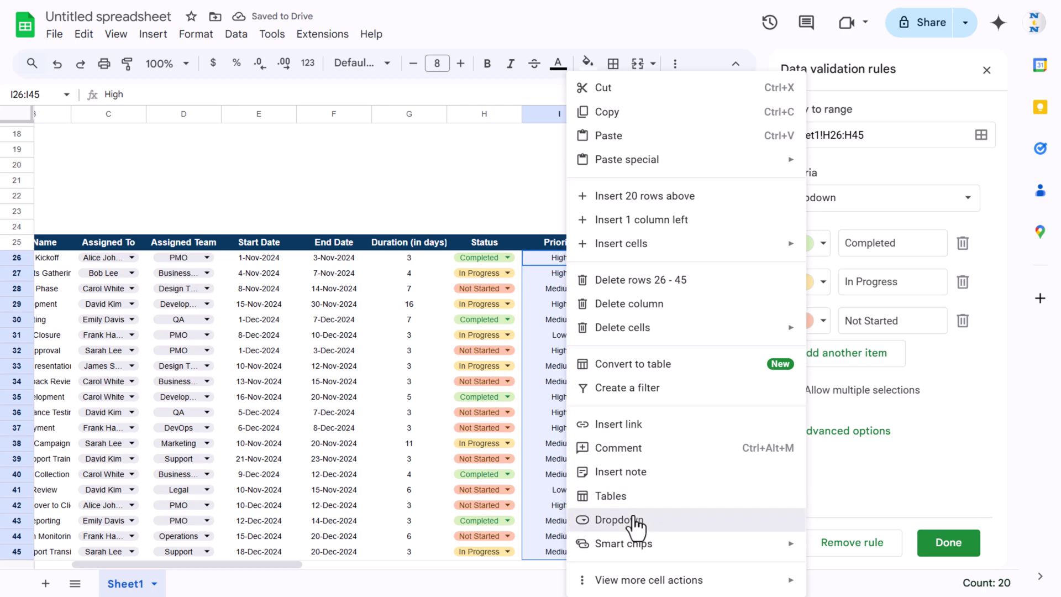
left_click(635, 519)
Colour the Priority options High dark green, Low dark red and Medium light yellow, and close the data validation rules
left_click(818, 243)
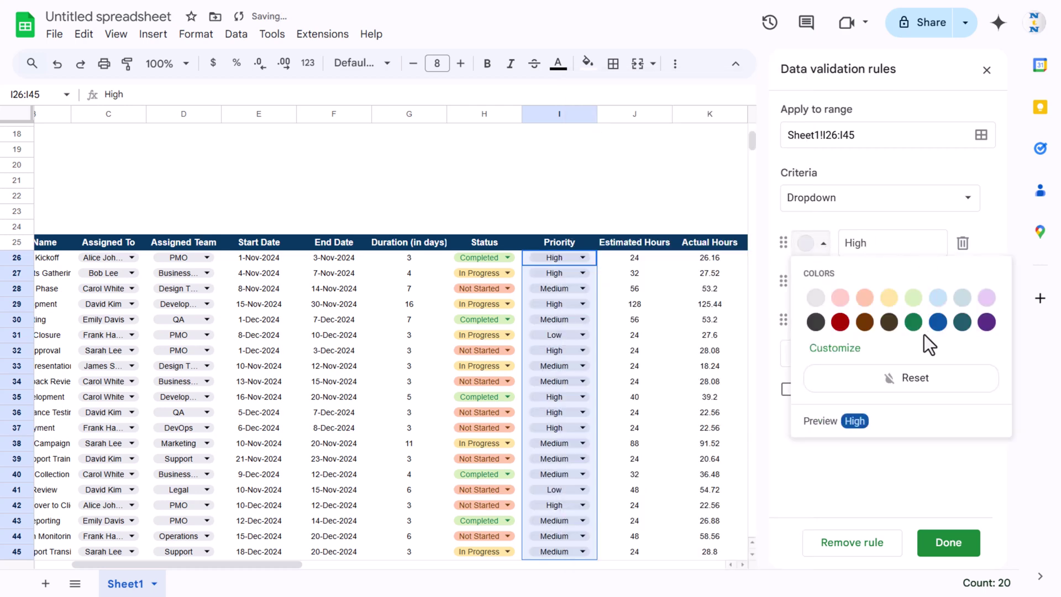
left_click(913, 322)
left_click(823, 282)
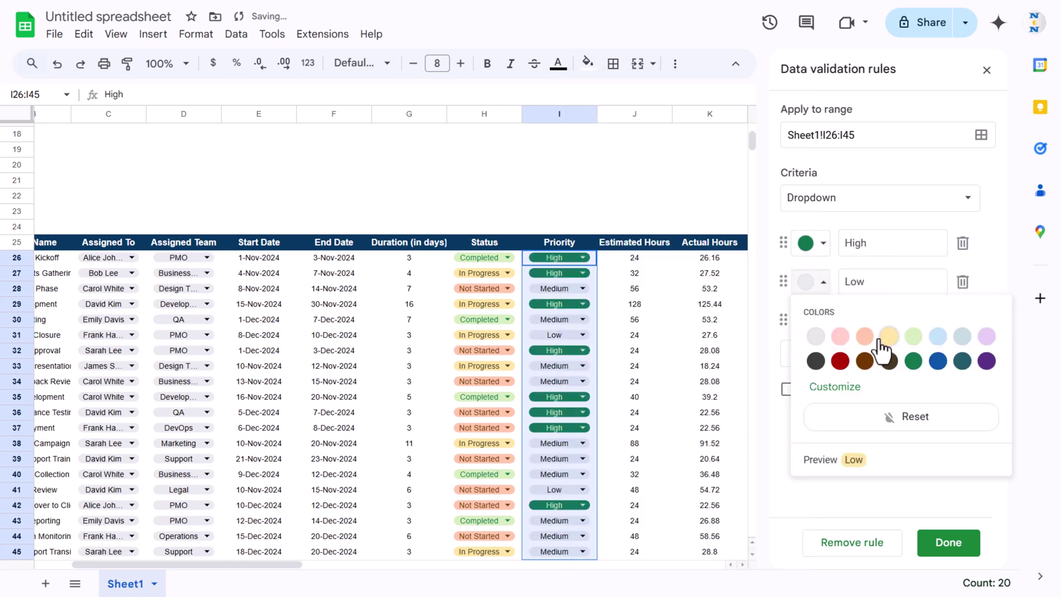
left_click(841, 360)
left_click(823, 323)
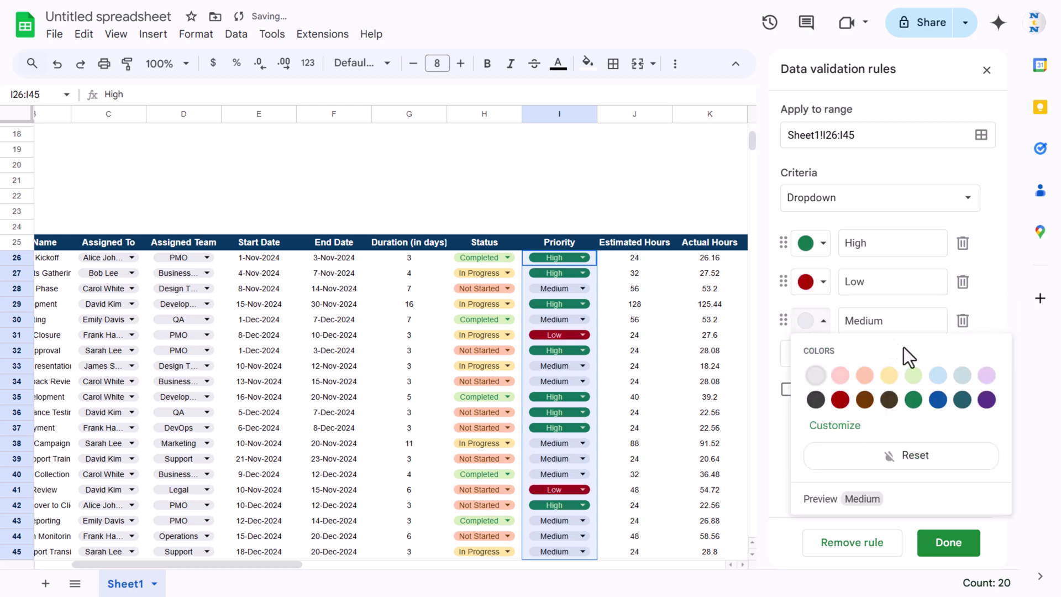
left_click(887, 376)
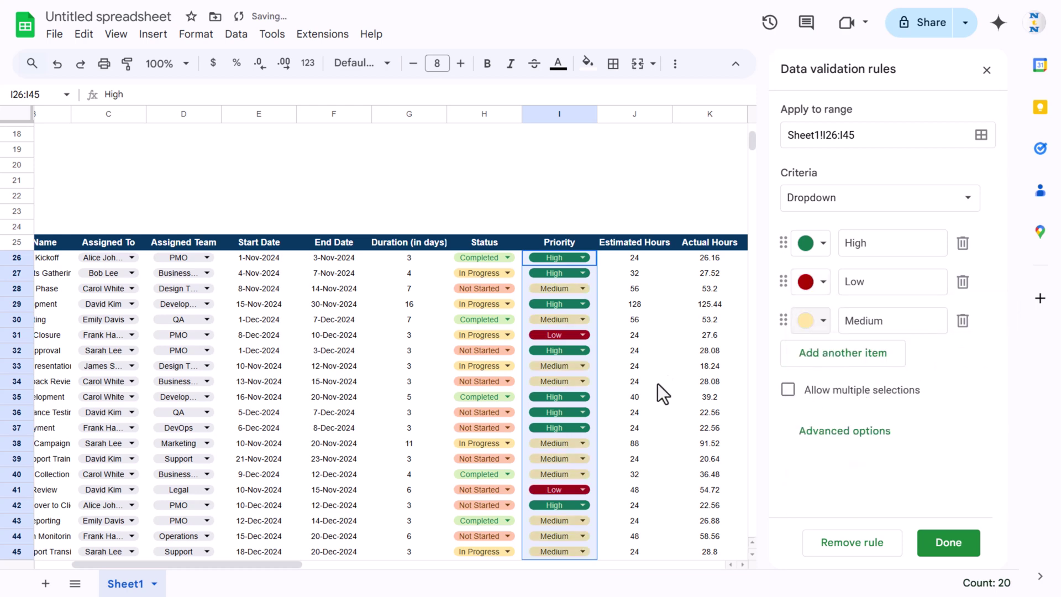
left_click(669, 323)
left_click(636, 273)
left_click(627, 243)
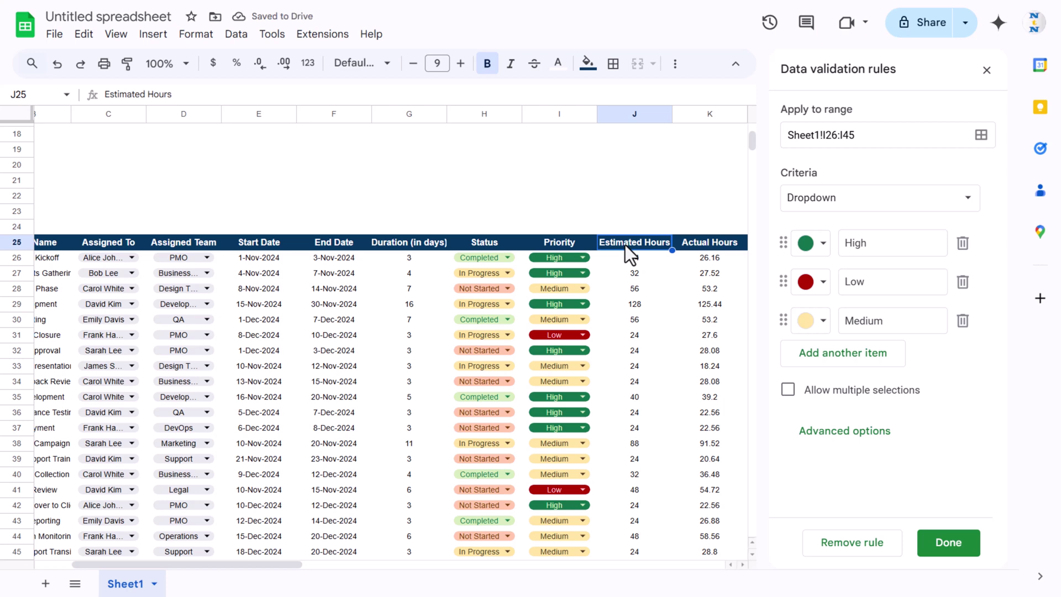
key("ctrl+Home")
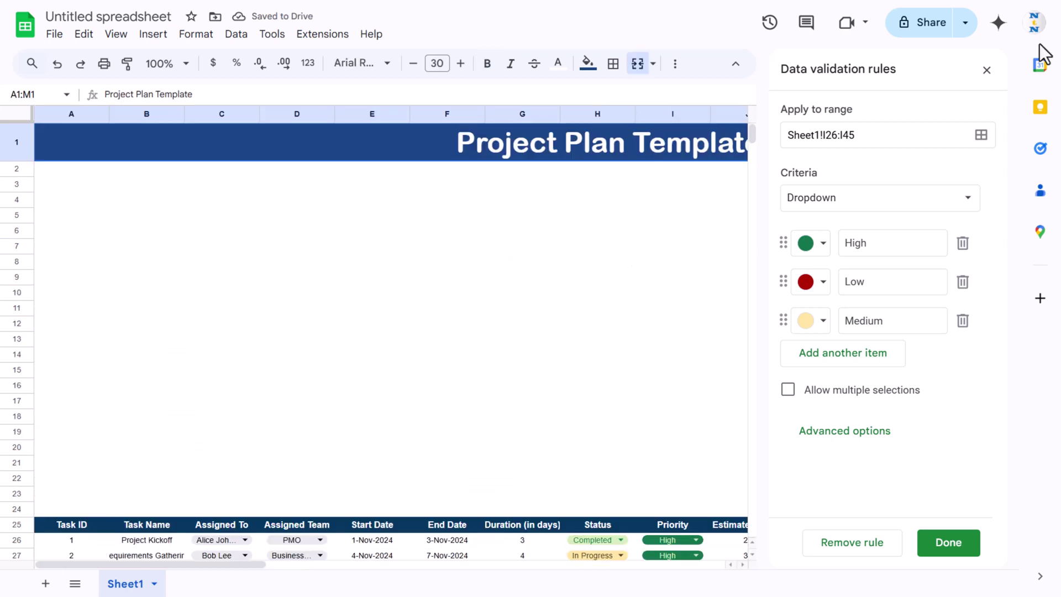
left_click(986, 69)
Insert a new chart from the empty cell C7, between the title banner and the task table
scroll(607, 427, "down", 3)
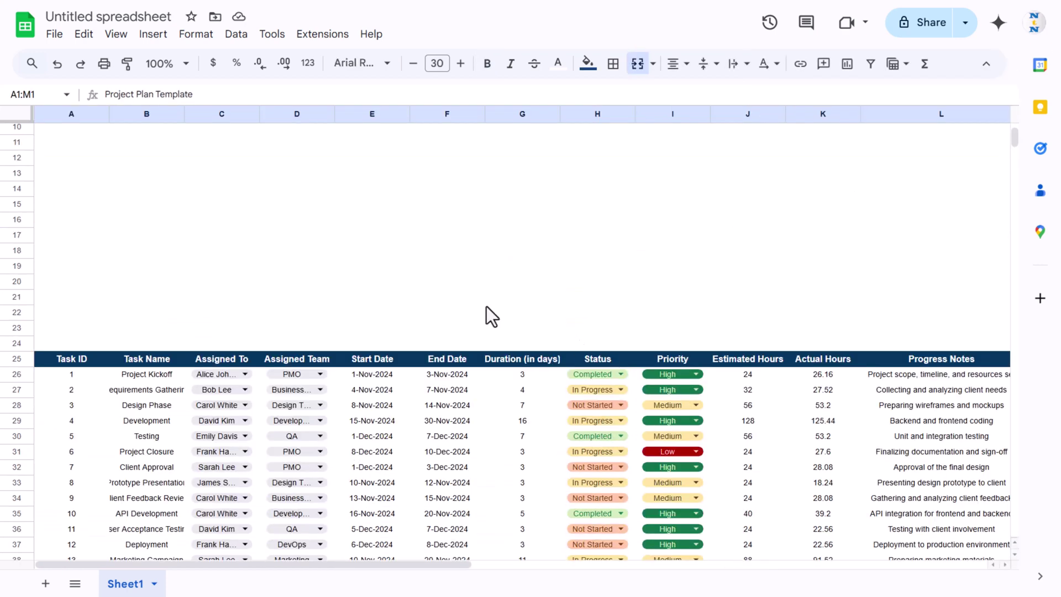
scroll(442, 309, "up", 3)
left_click(216, 244)
left_click(153, 34)
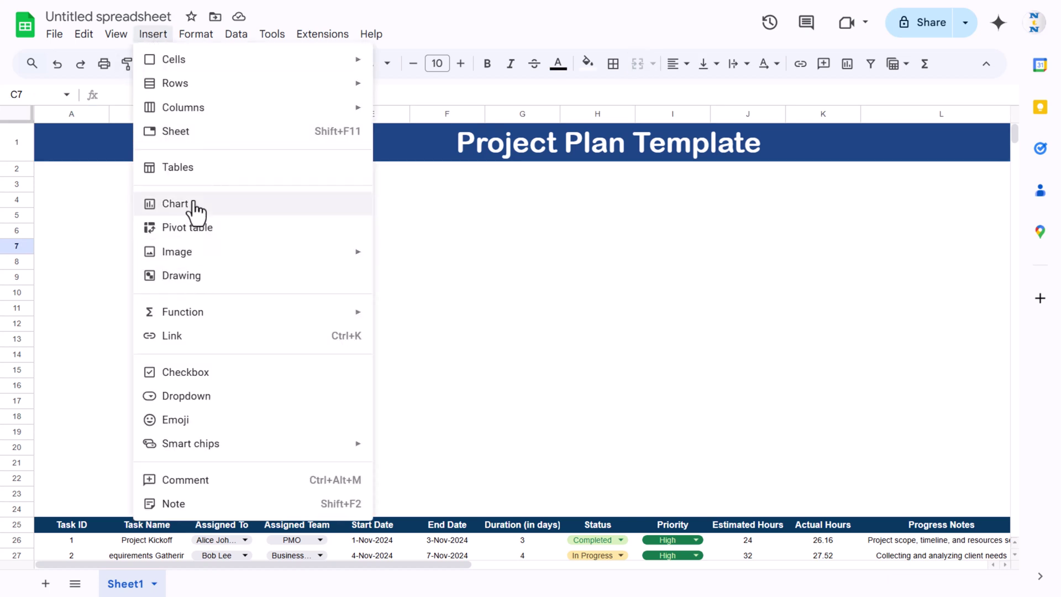
key("Return")
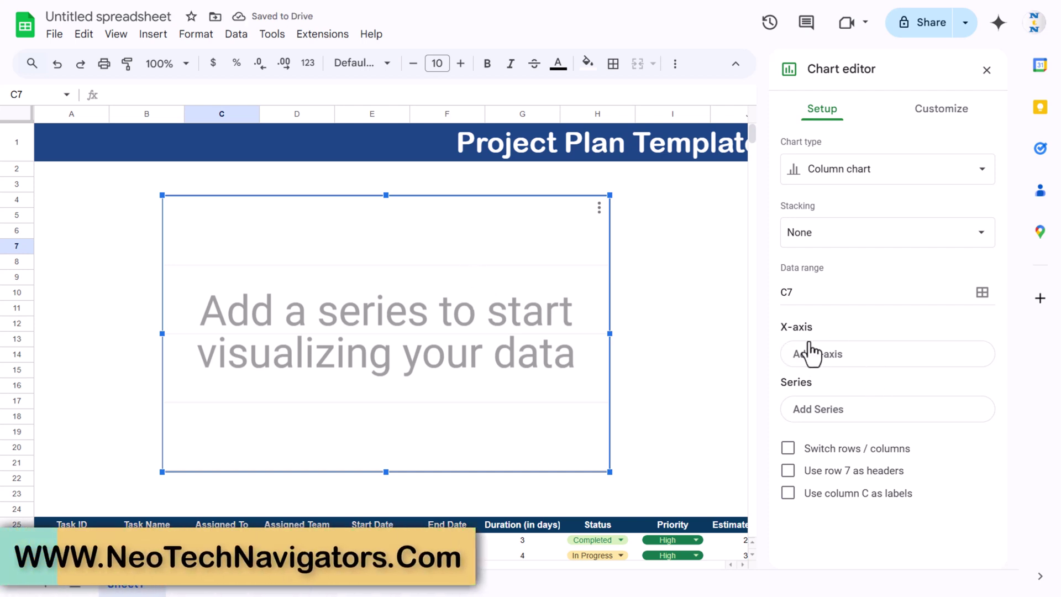
Set the chart's data range to the Status column, H25:H1000
left_click(982, 293)
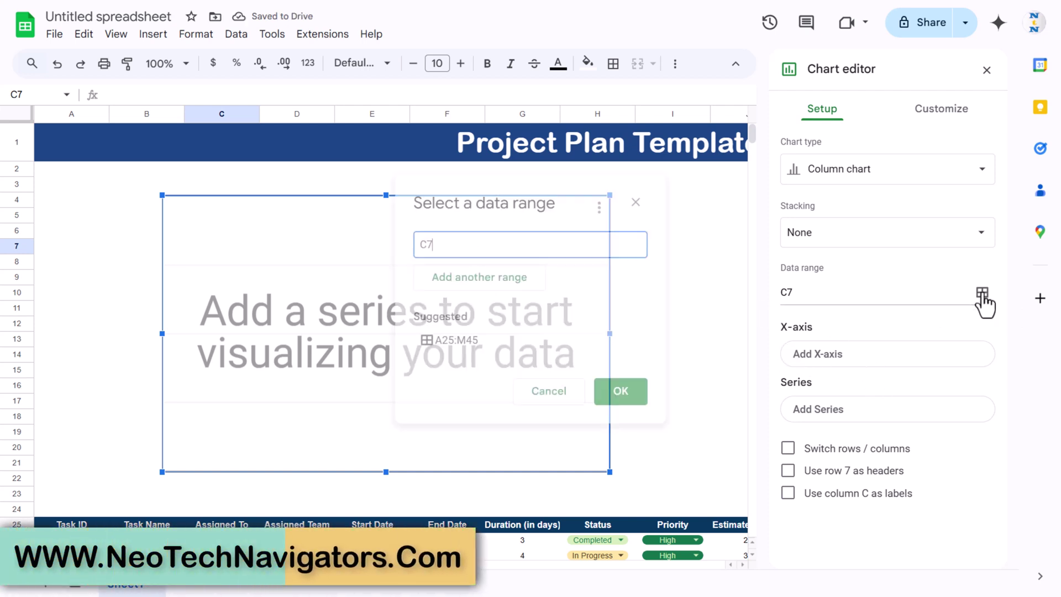
key("BackSpace")
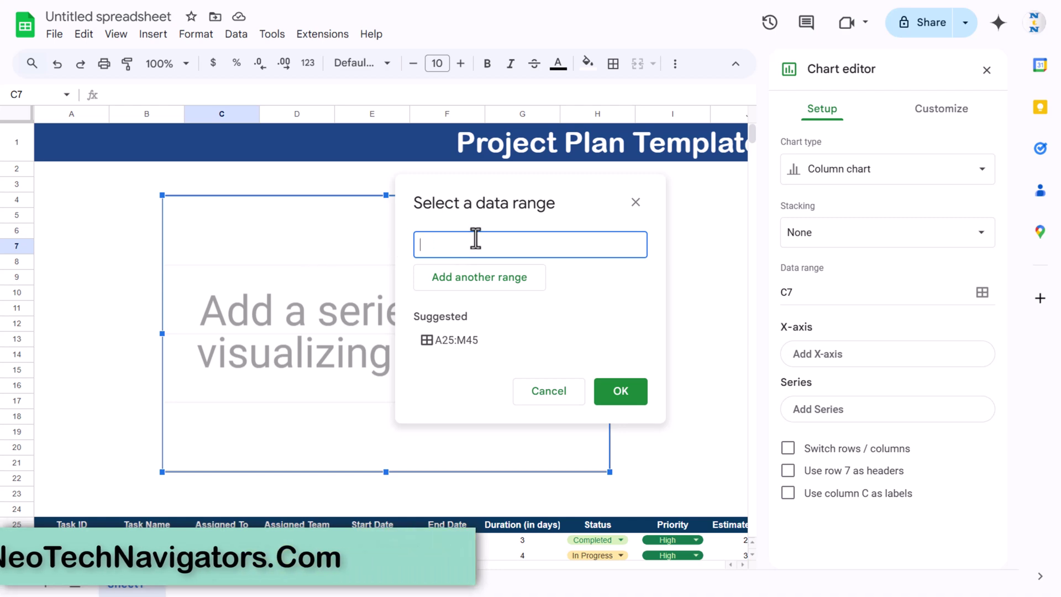
scroll(635, 494, "down", 2)
left_click(602, 440)
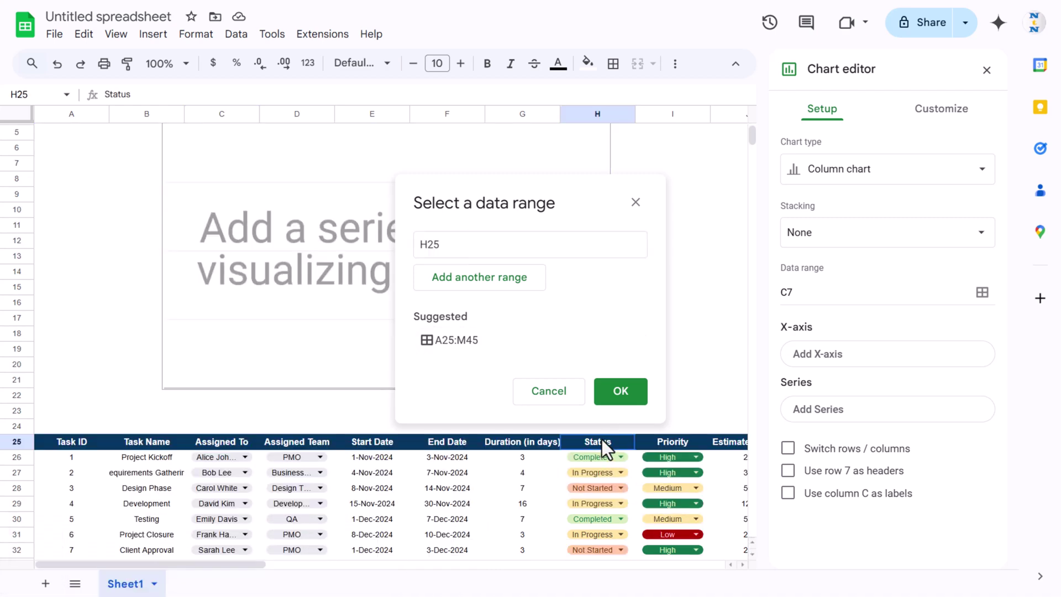
key("ctrl+shift+Down")
key("ctrl+shift+Down")
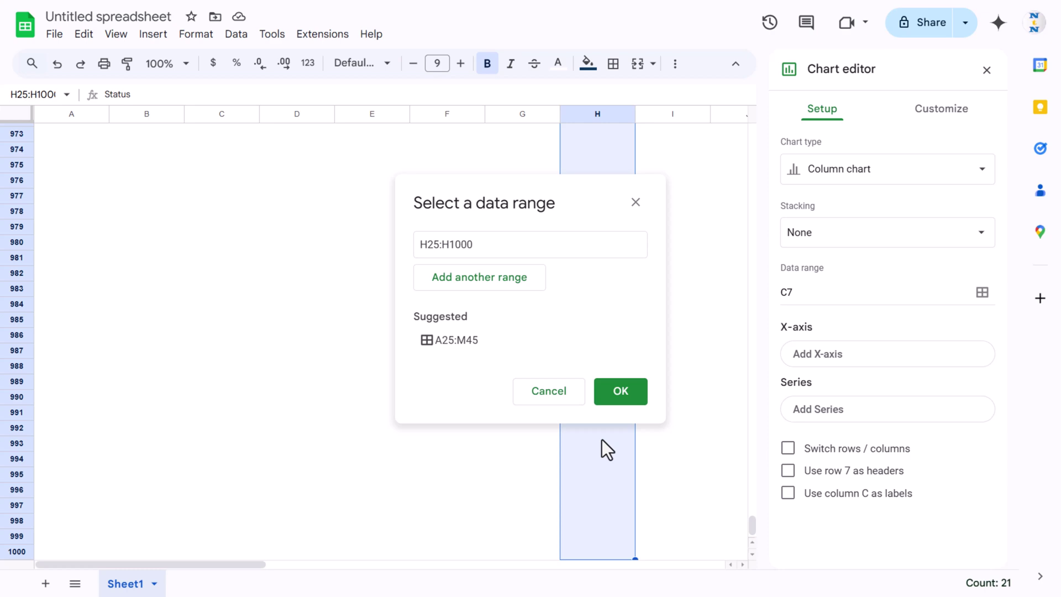
left_click(624, 394)
Aggregate the chart's Status values on the X-axis and use row 25 as headers
scroll(585, 329, "up", 15)
left_click(509, 327)
key("ctrl+Home")
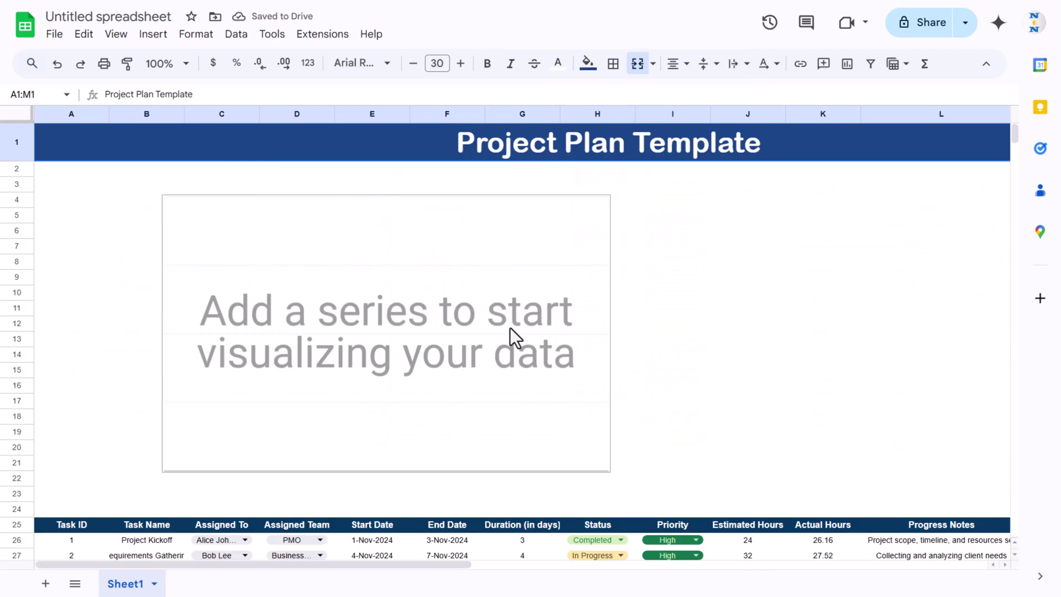
double_click(439, 249)
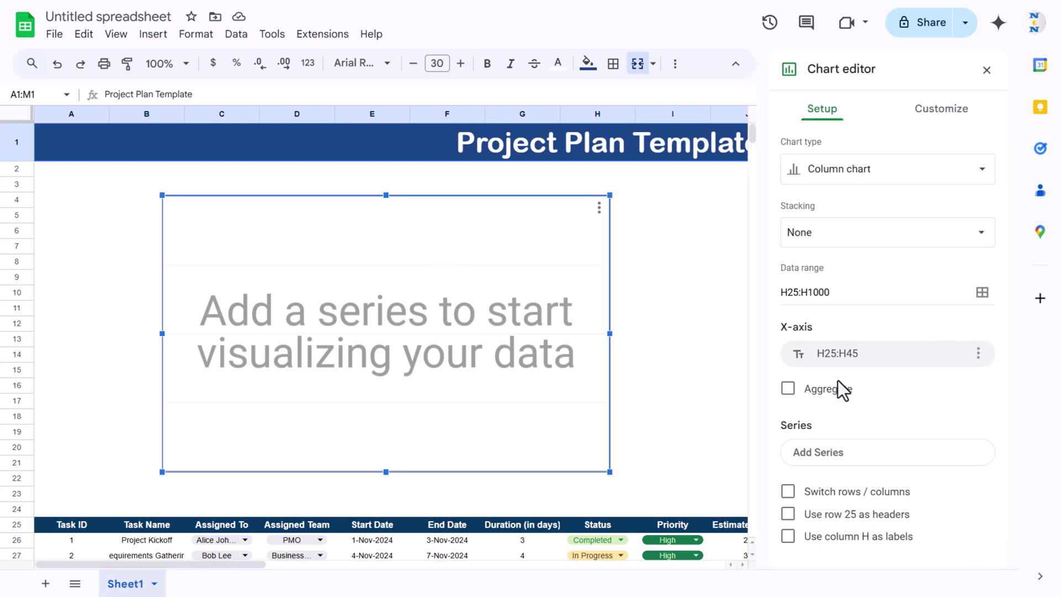
left_click(788, 389)
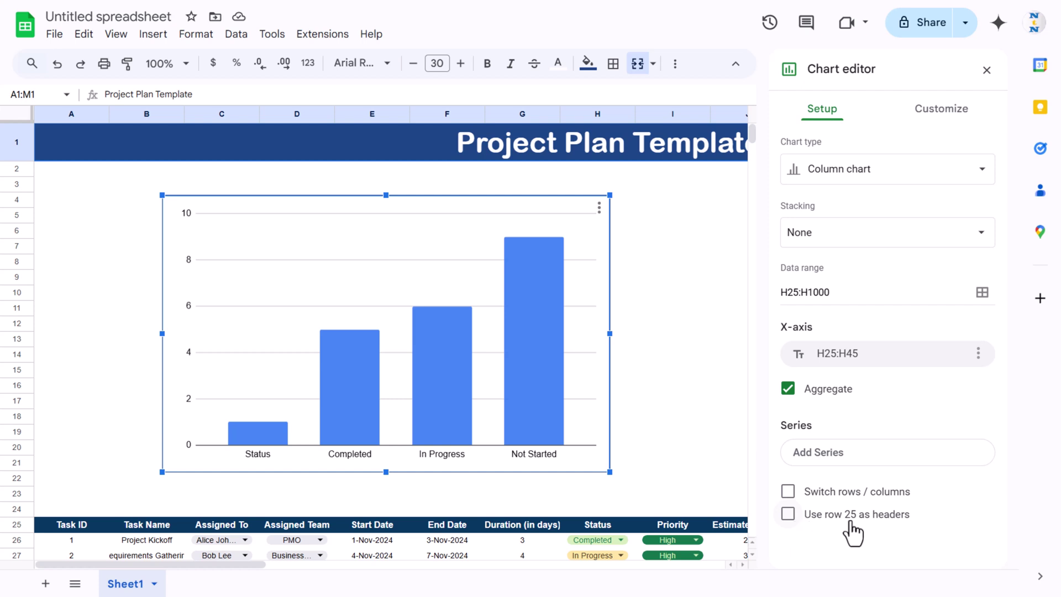
left_click(787, 514)
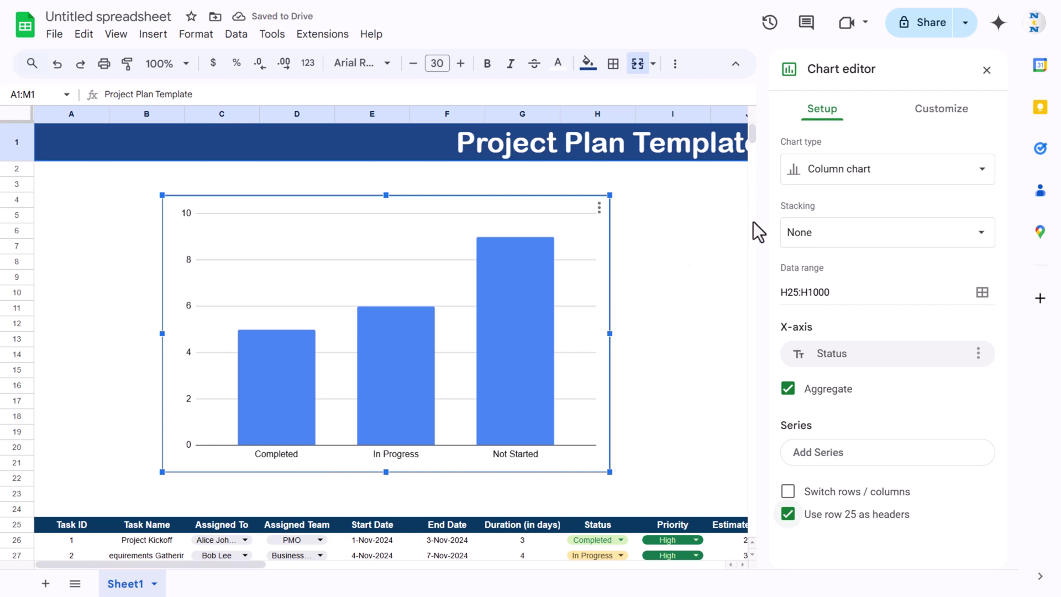
Change the Status chart from a column chart to a pie chart
left_click(891, 180)
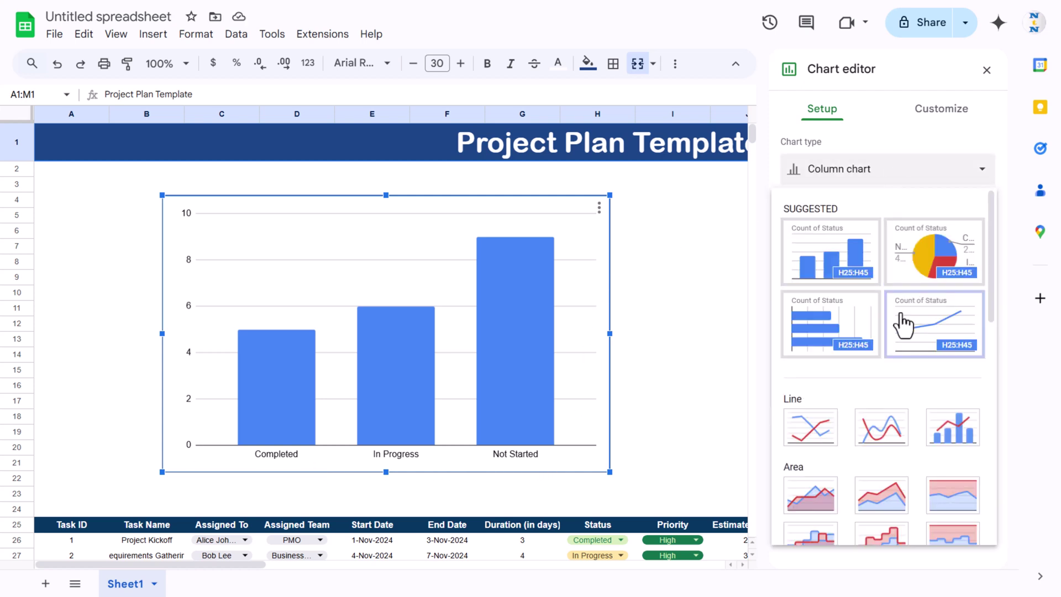
scroll(883, 331, "down", 10)
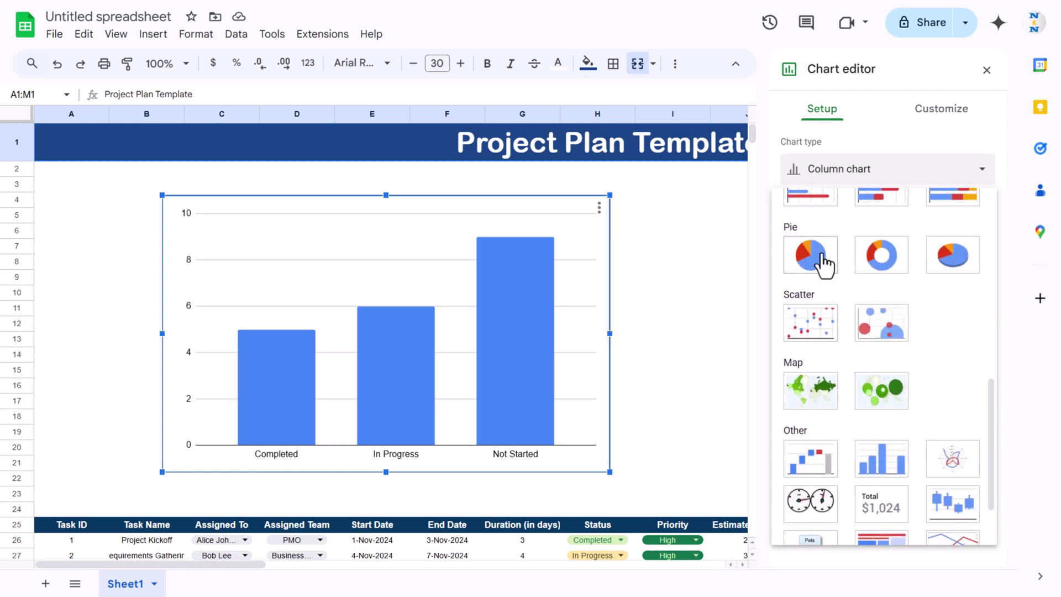
left_click(810, 255)
Shrink the pie chart and place it just below the title banner, covering about A3 to C11
left_click_drag(608, 474, 304, 310)
left_click_drag(295, 211, 180, 182)
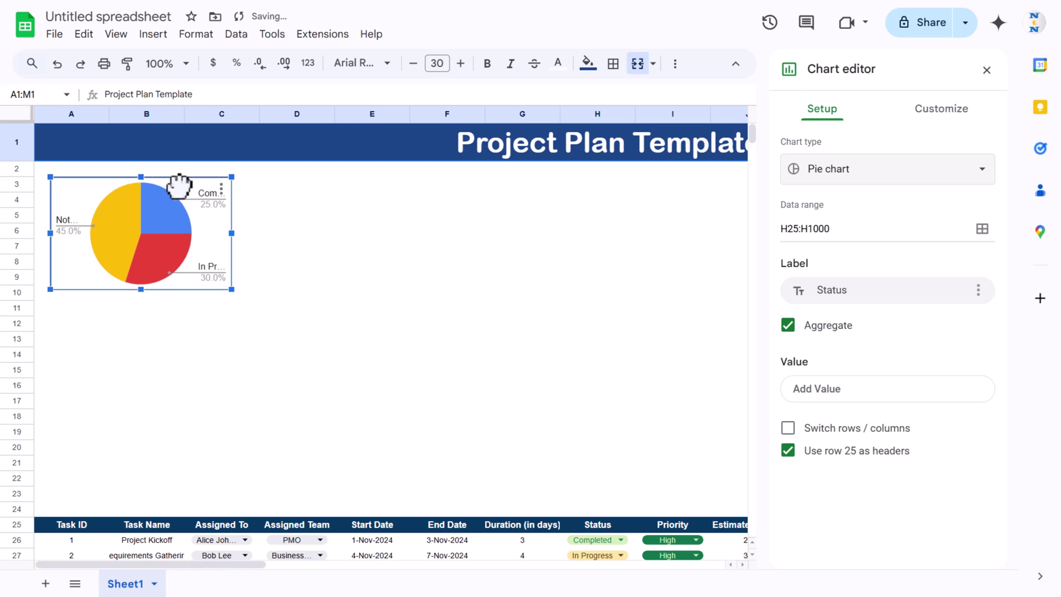
left_click_drag(231, 290, 259, 307)
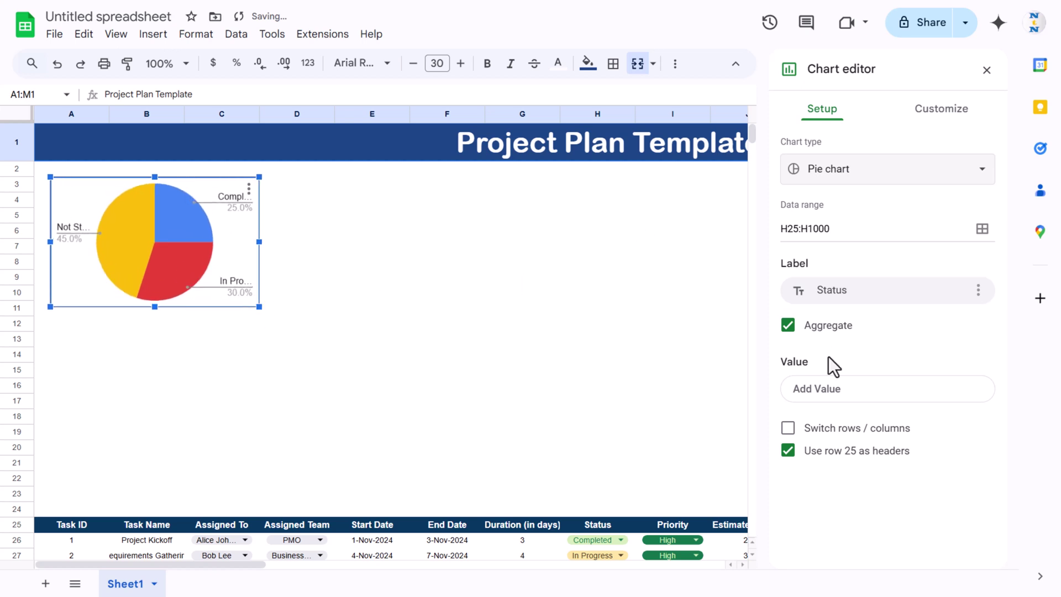
Make the Status pie chart 3D in its chart style settings
left_click(940, 117)
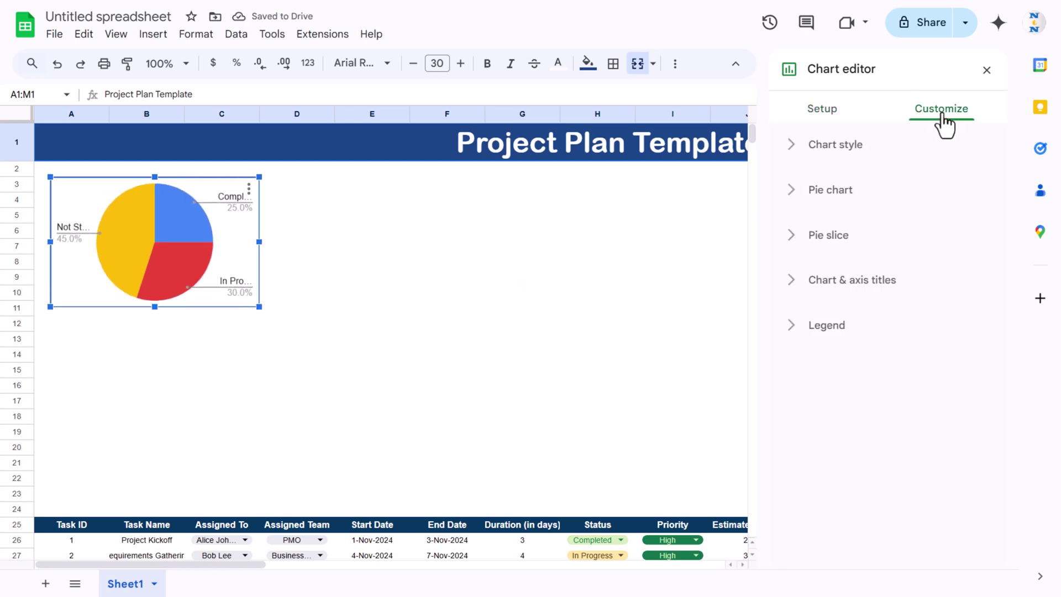
left_click(848, 143)
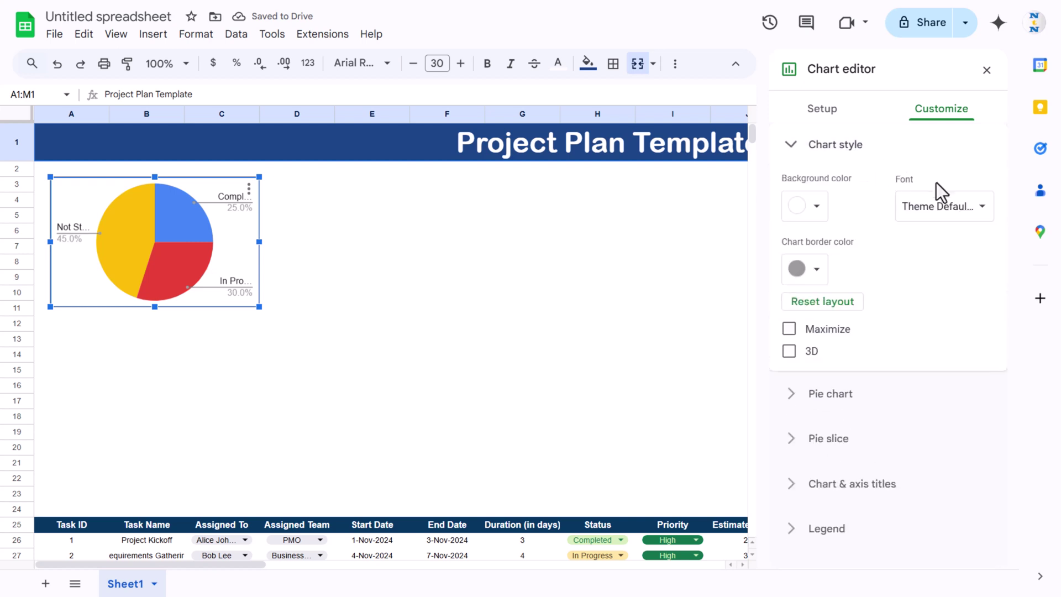
left_click(789, 351)
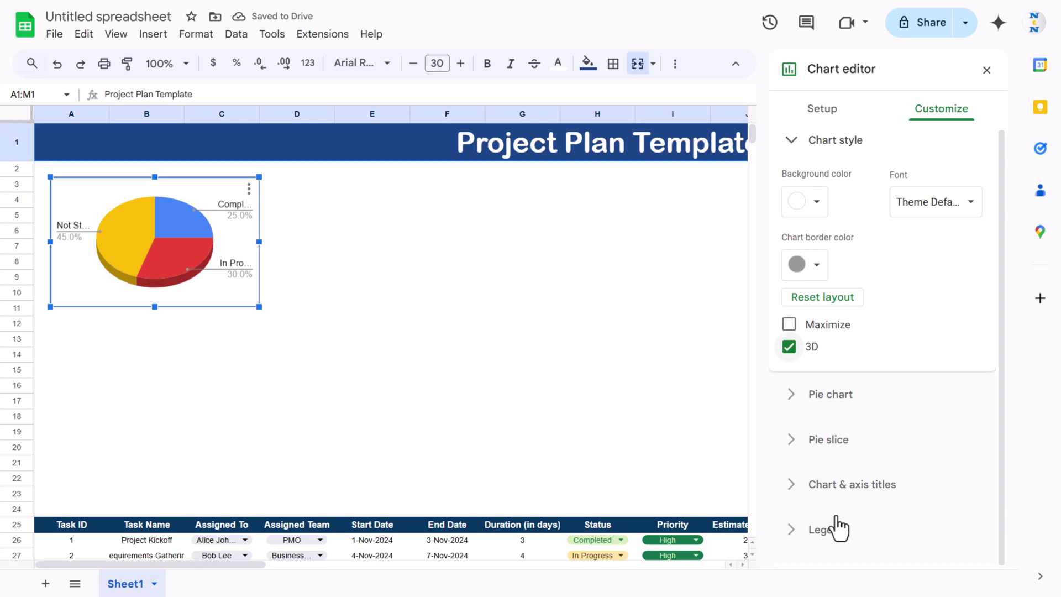
Set the pie chart's slice labels to Value
left_click(842, 398)
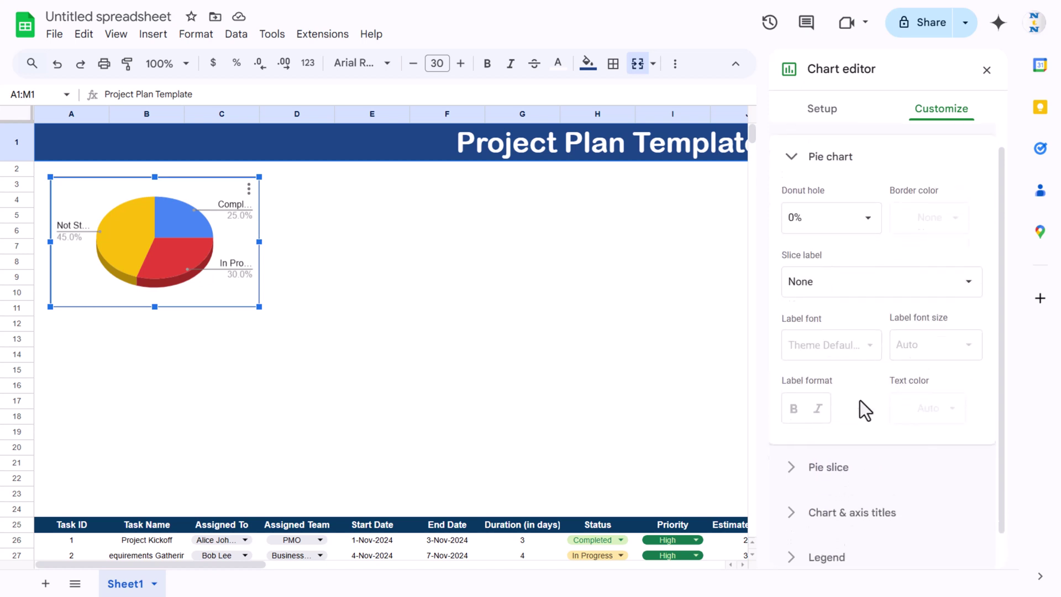
scroll(860, 400, "up", 1)
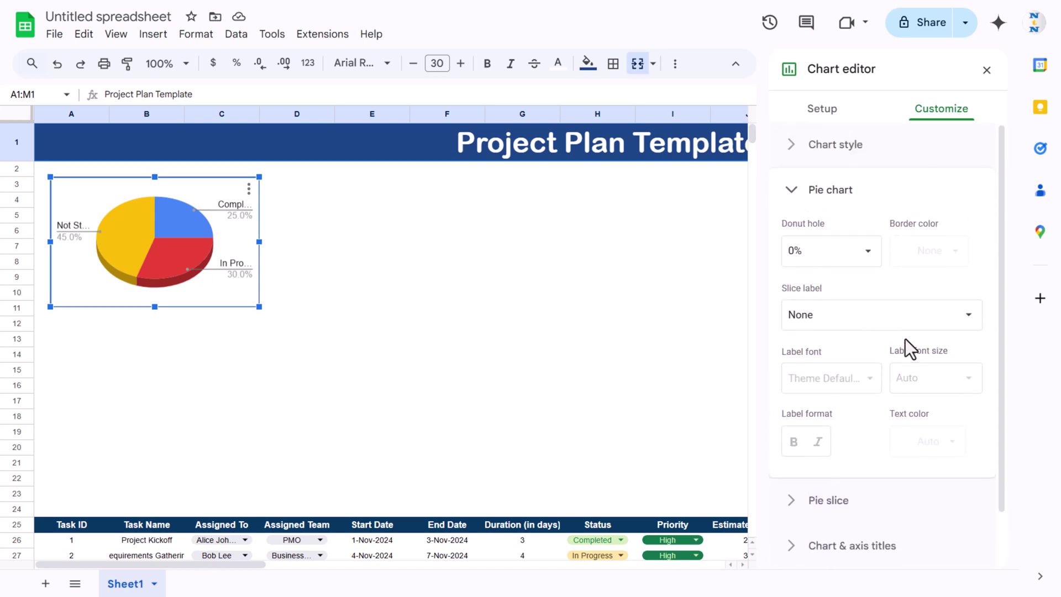
left_click(873, 321)
left_click(850, 359)
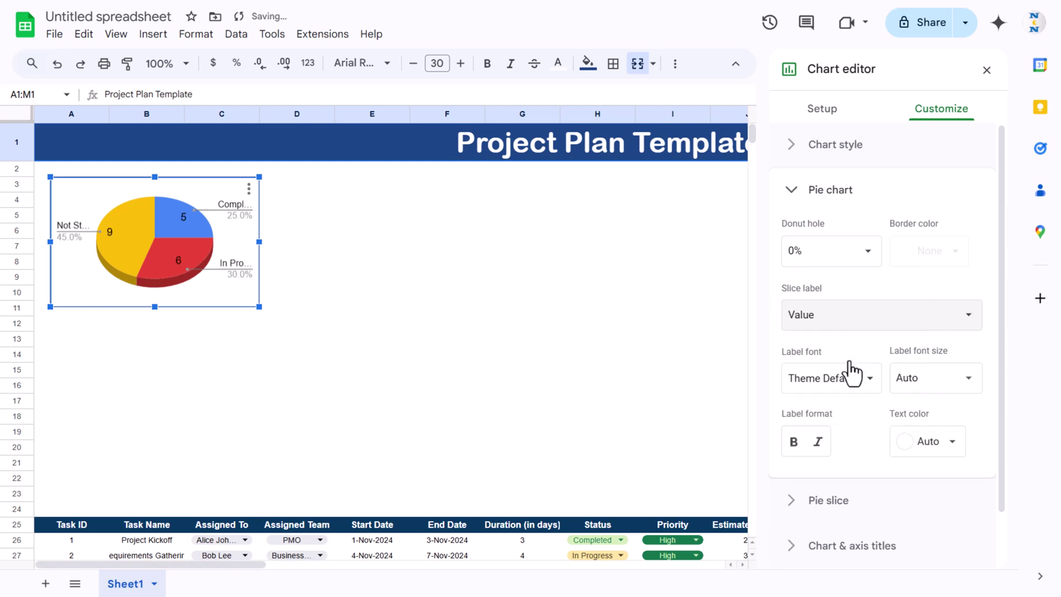
Set the pie chart's legend position to Bottom
left_click(884, 334)
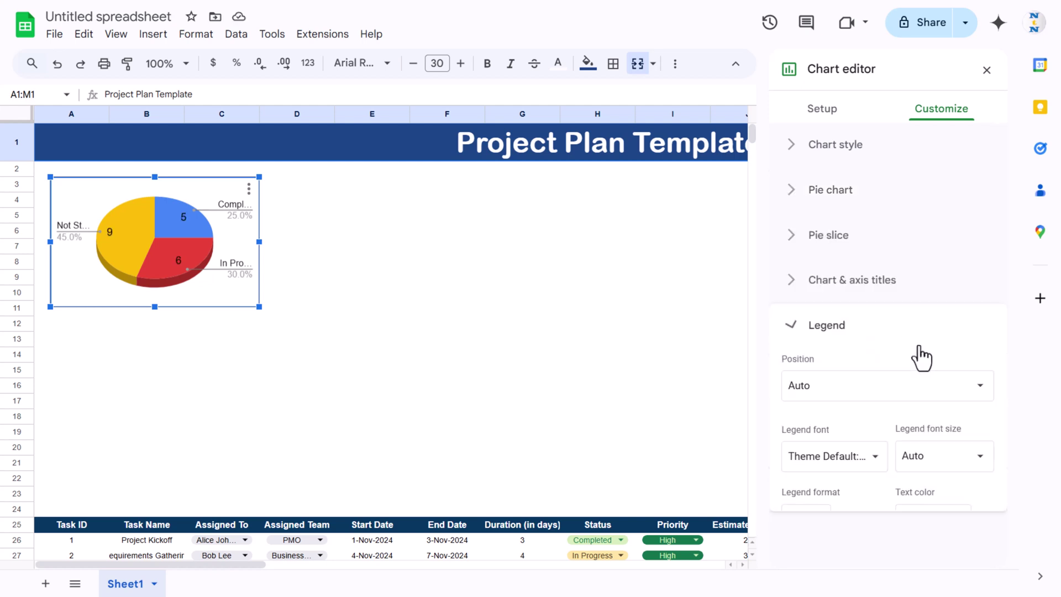
left_click(858, 385)
left_click(837, 268)
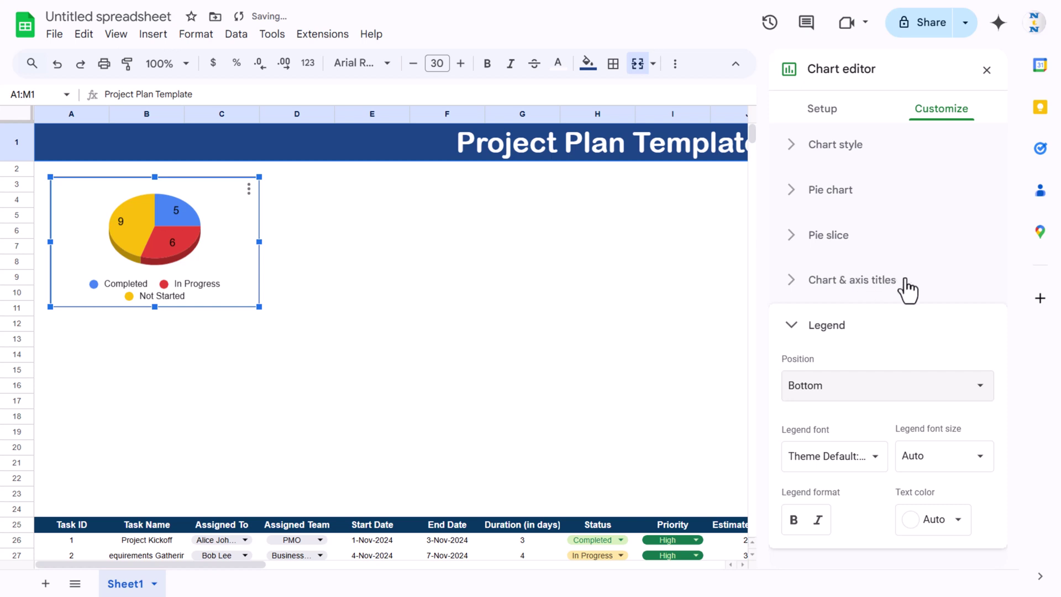
left_click(832, 332)
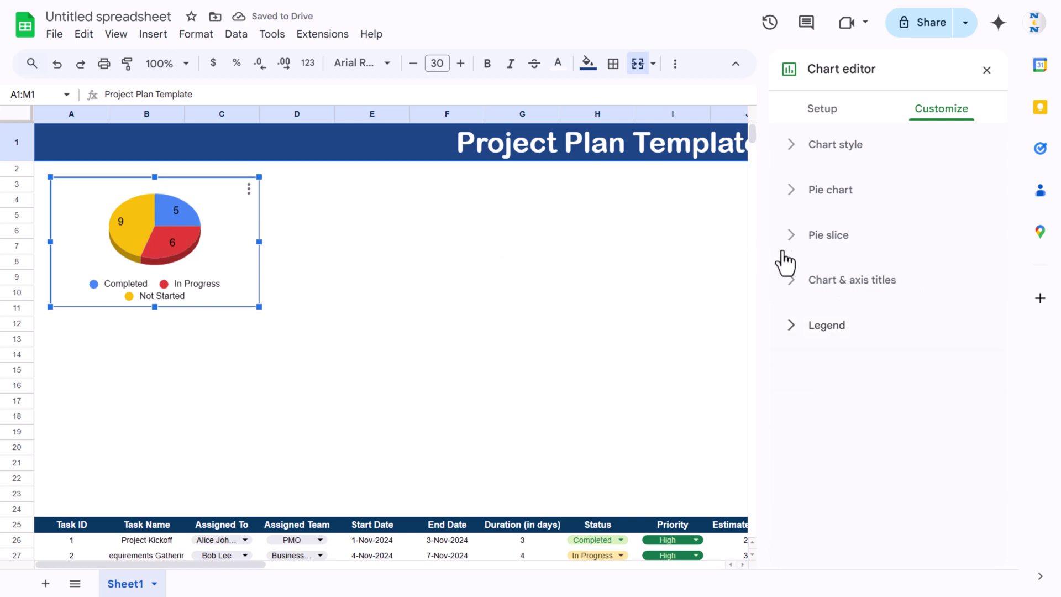
Colour the Status pie chart's Completed slice green and its In Progress slice light yellow
left_click(842, 238)
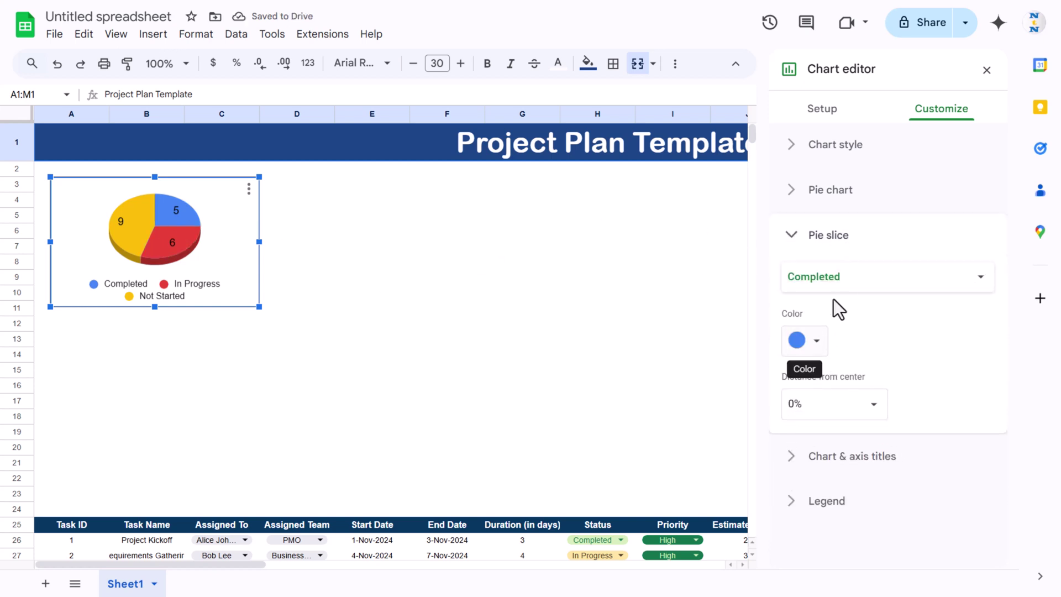
left_click(820, 340)
left_click(884, 258)
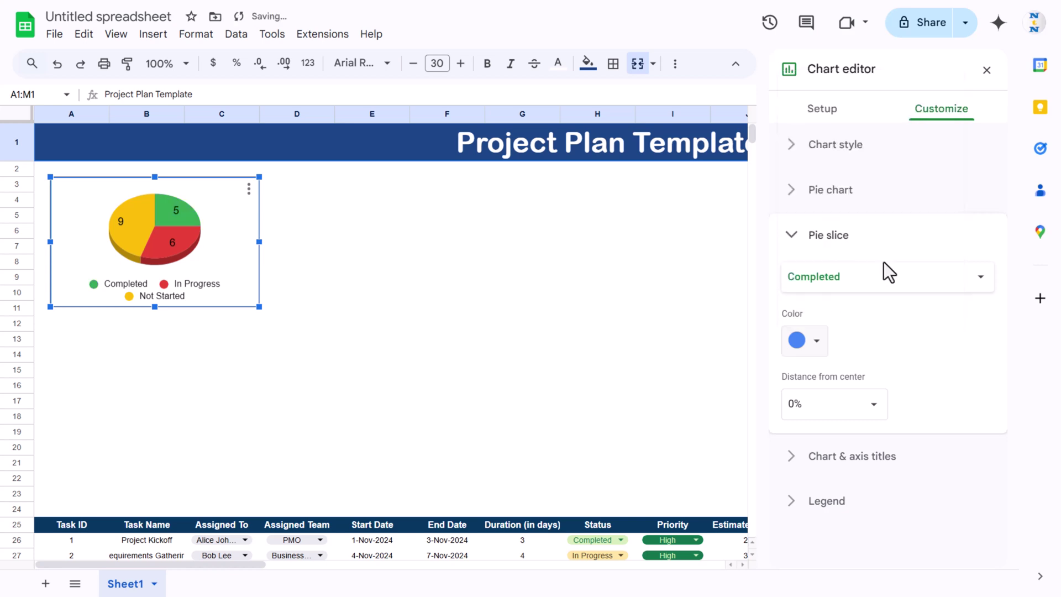
left_click(845, 288)
left_click(843, 300)
left_click(812, 340)
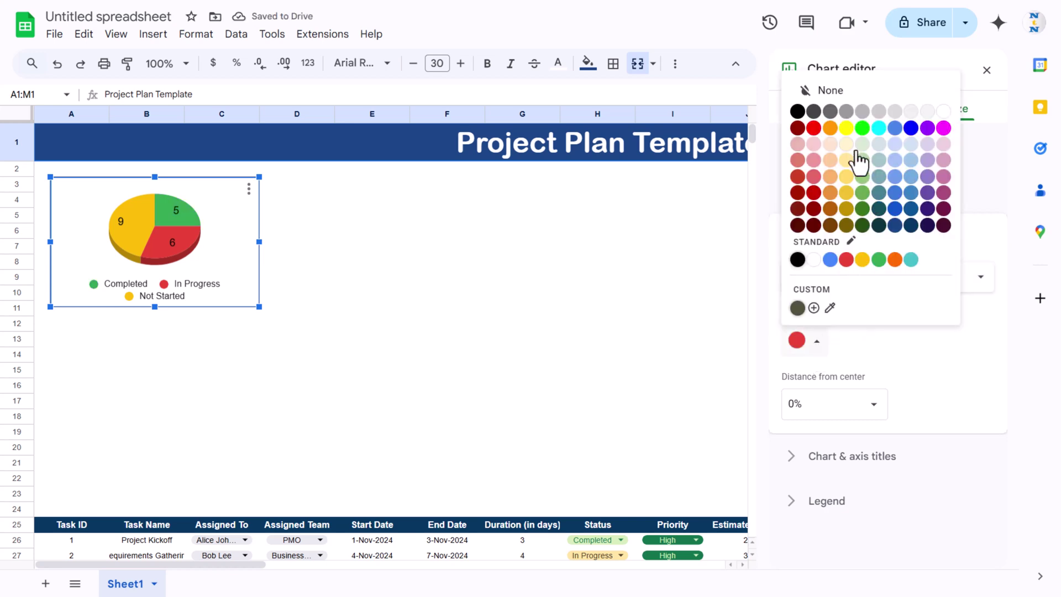
left_click(846, 144)
Colour the Not Started slice of the Status pie chart light red
left_click(865, 276)
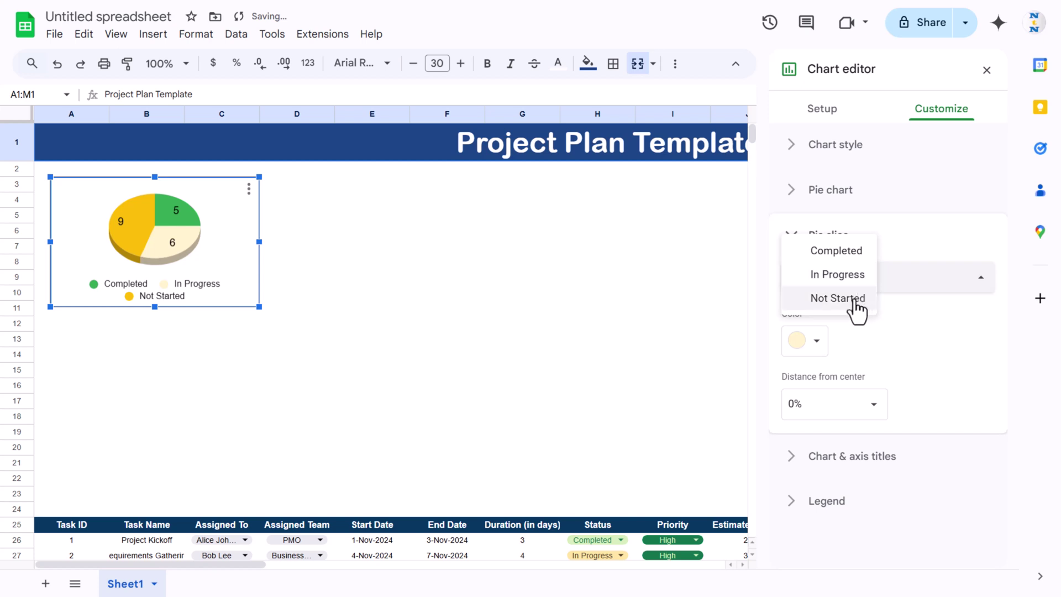
left_click(855, 299)
left_click(814, 341)
left_click(819, 158)
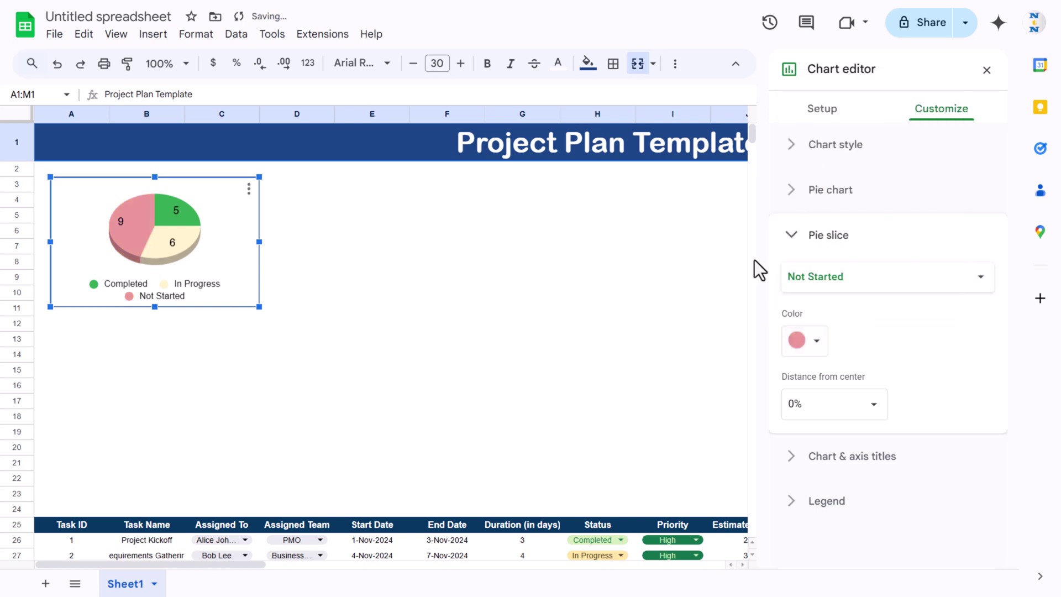
key("Escape")
Give the Status pie chart the title "Task Count by Status"
left_click(168, 198)
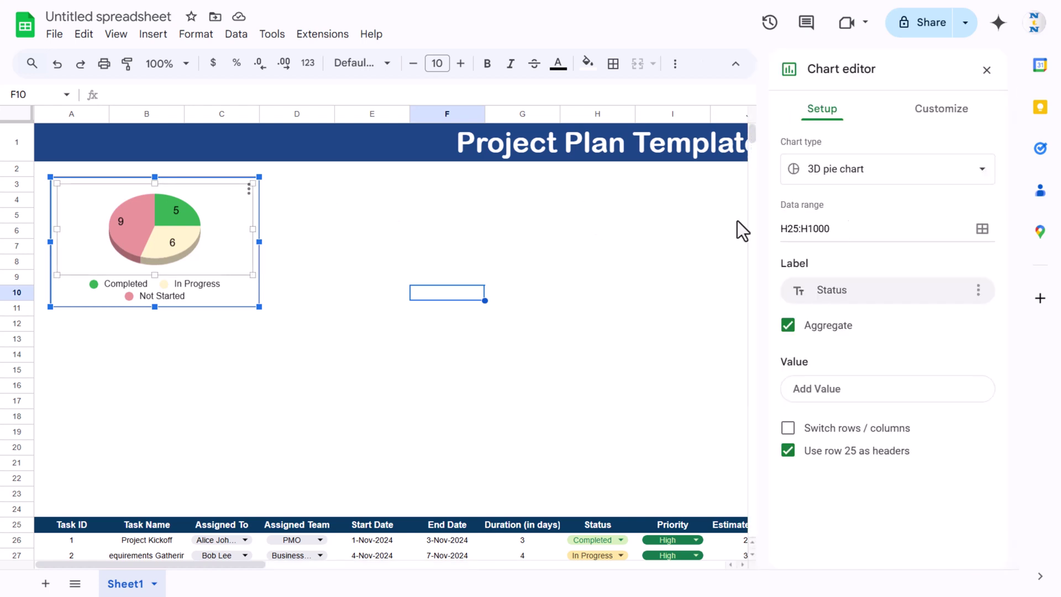
left_click(952, 109)
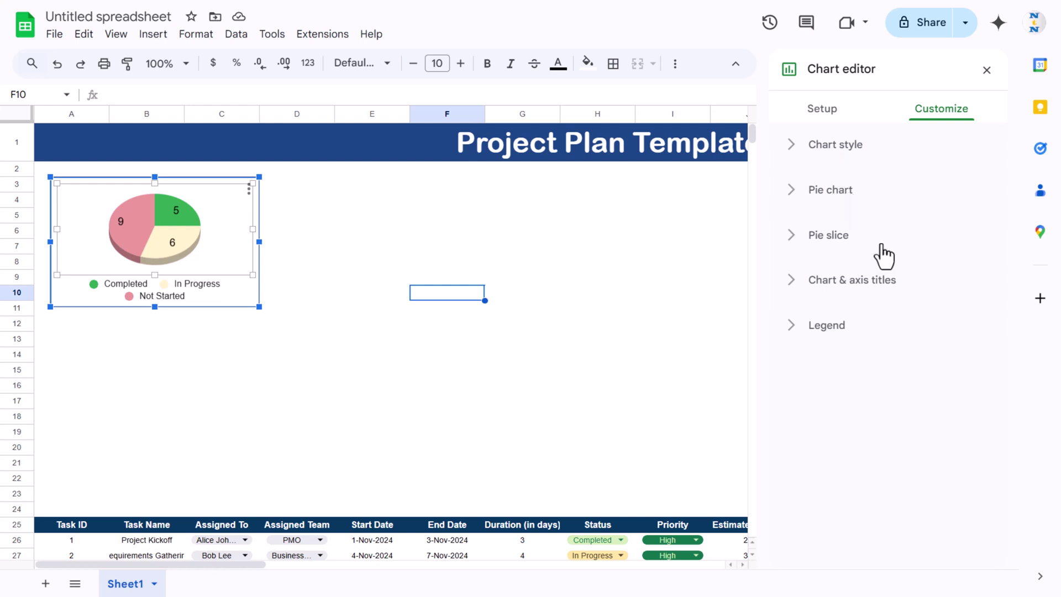
left_click(878, 284)
left_click(837, 399)
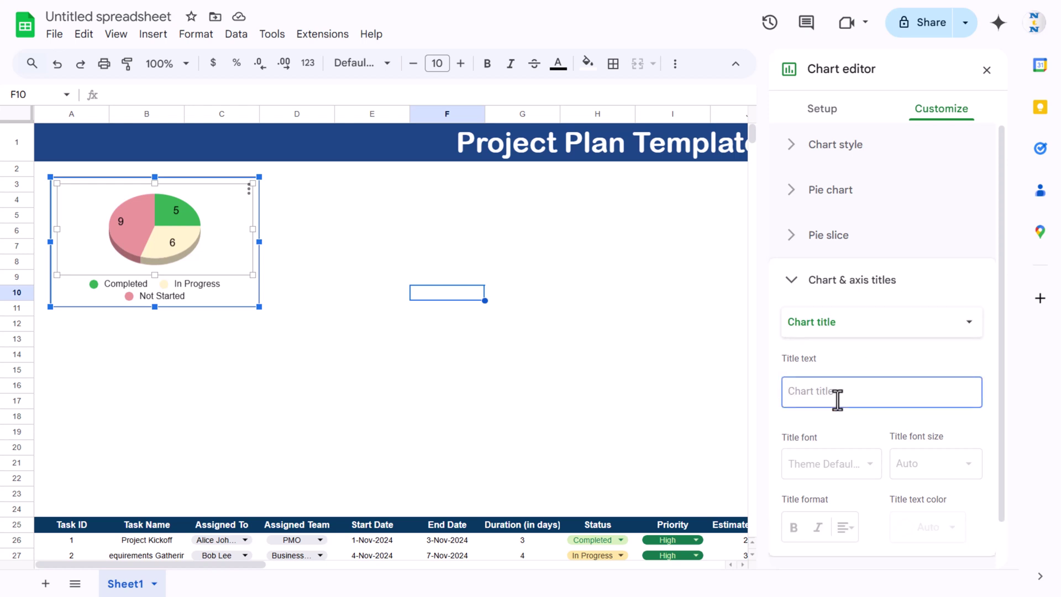
type("Task Count by ")
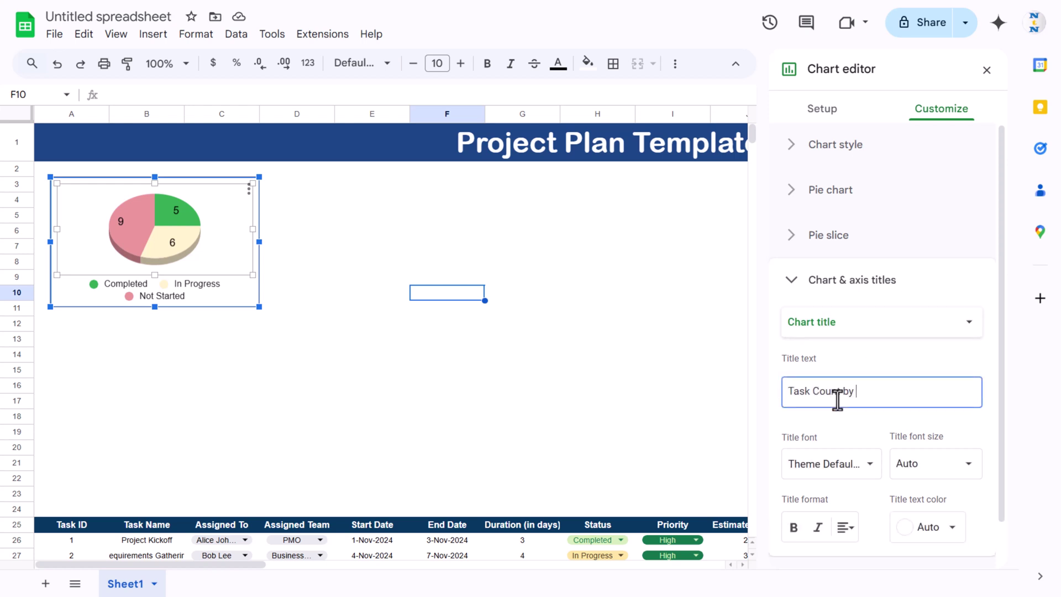
type("Status")
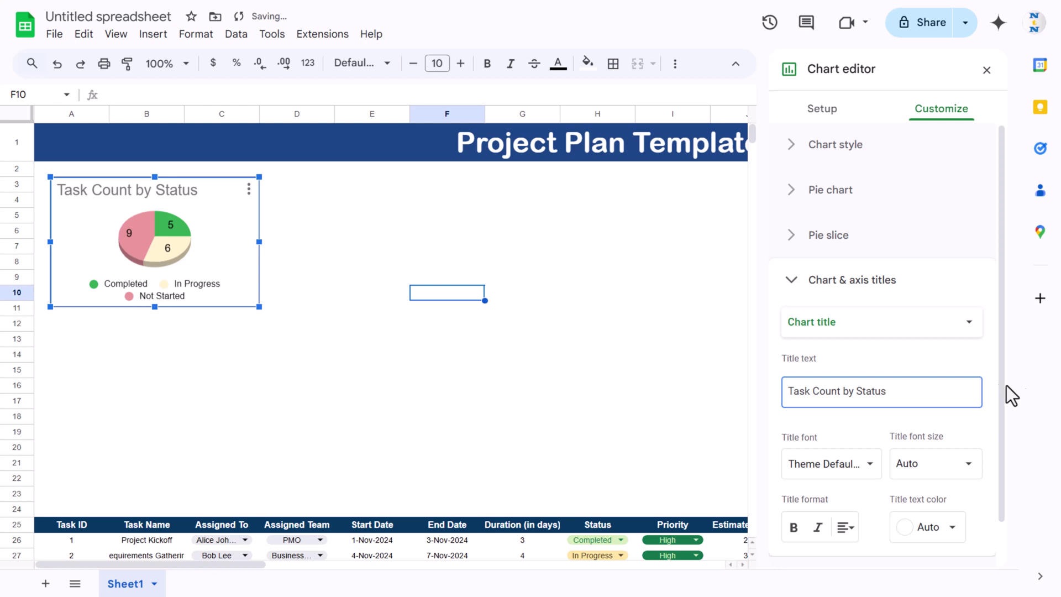
Format the pie chart's title as centred, dark blue text at font size 12
scroll(907, 355, "down", 1)
left_click(850, 477)
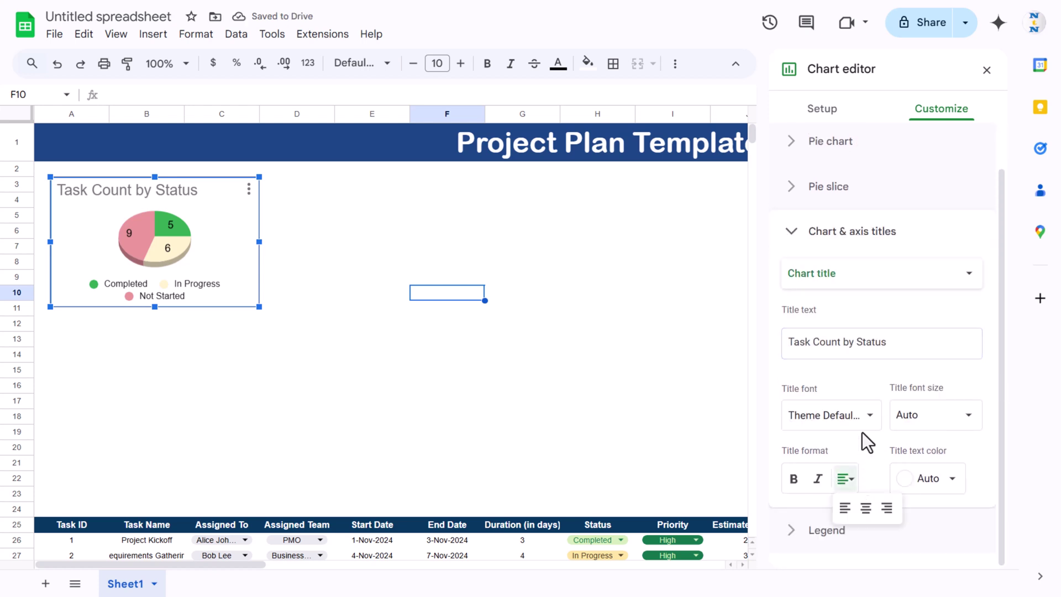
left_click(869, 505)
left_click(948, 481)
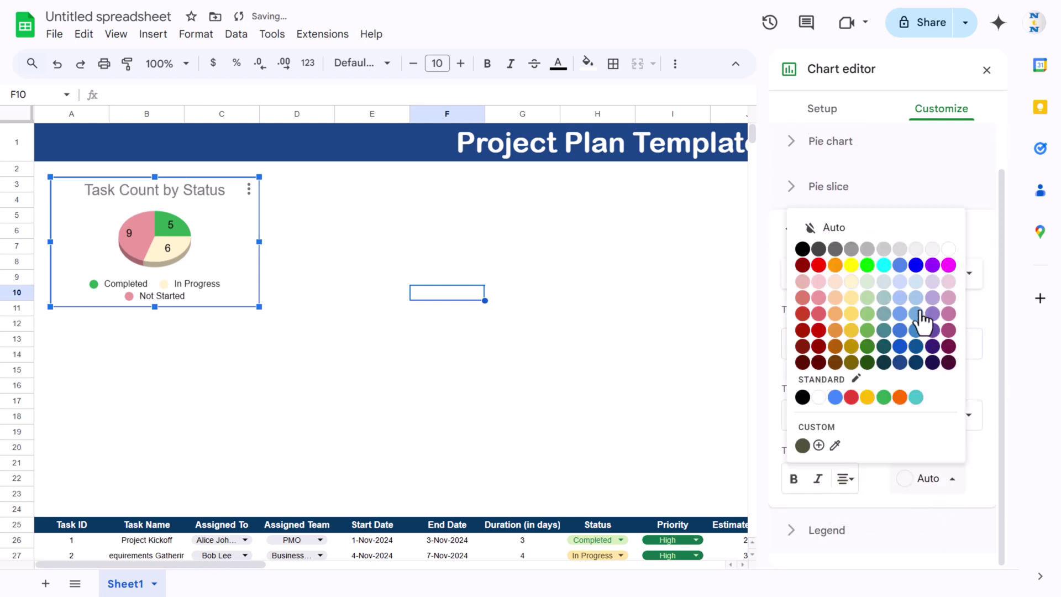
left_click(899, 362)
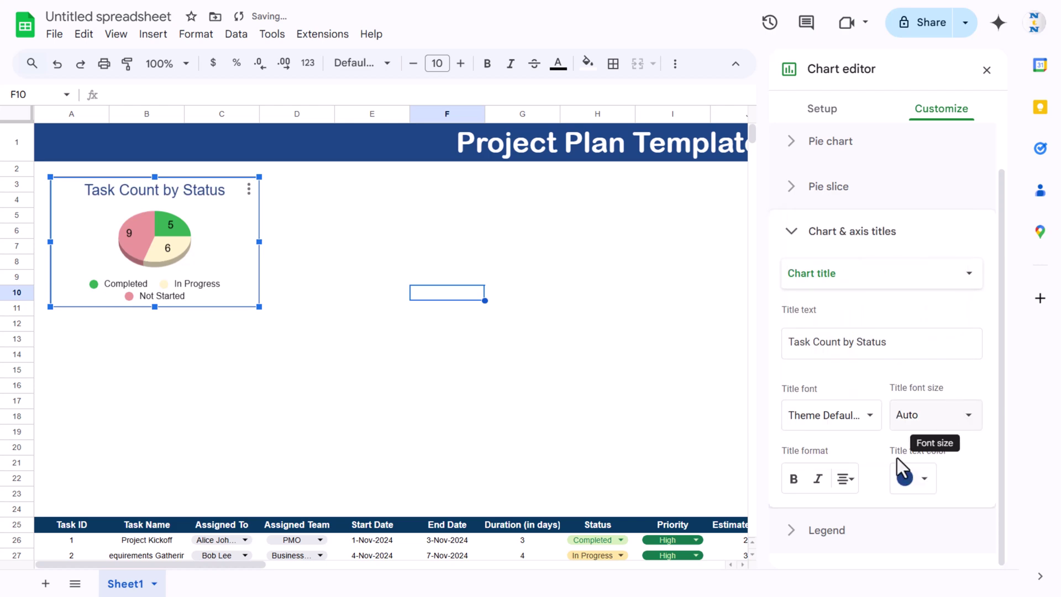
left_click(971, 418)
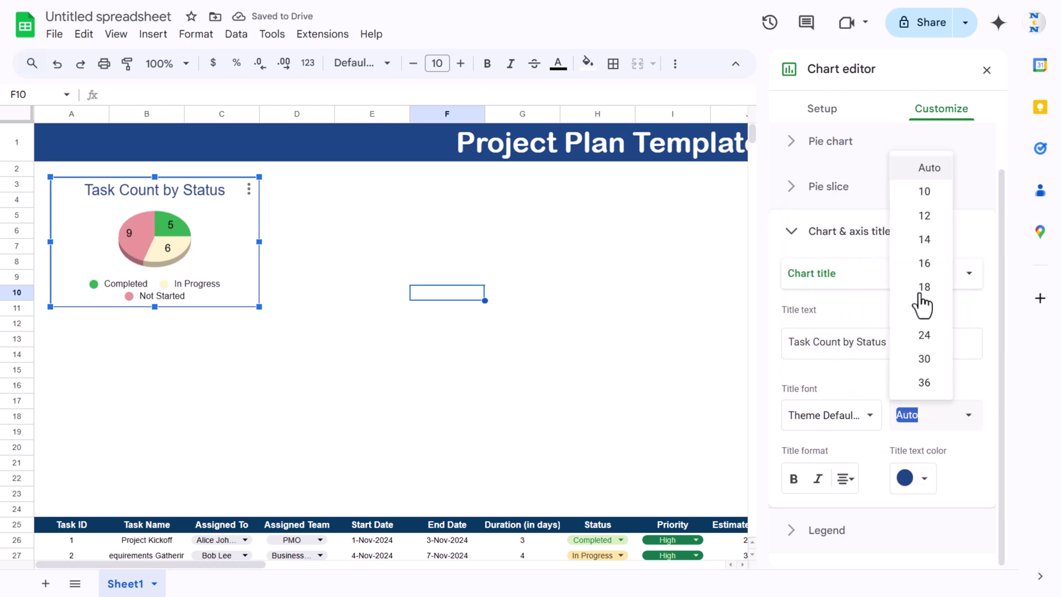
left_click(933, 218)
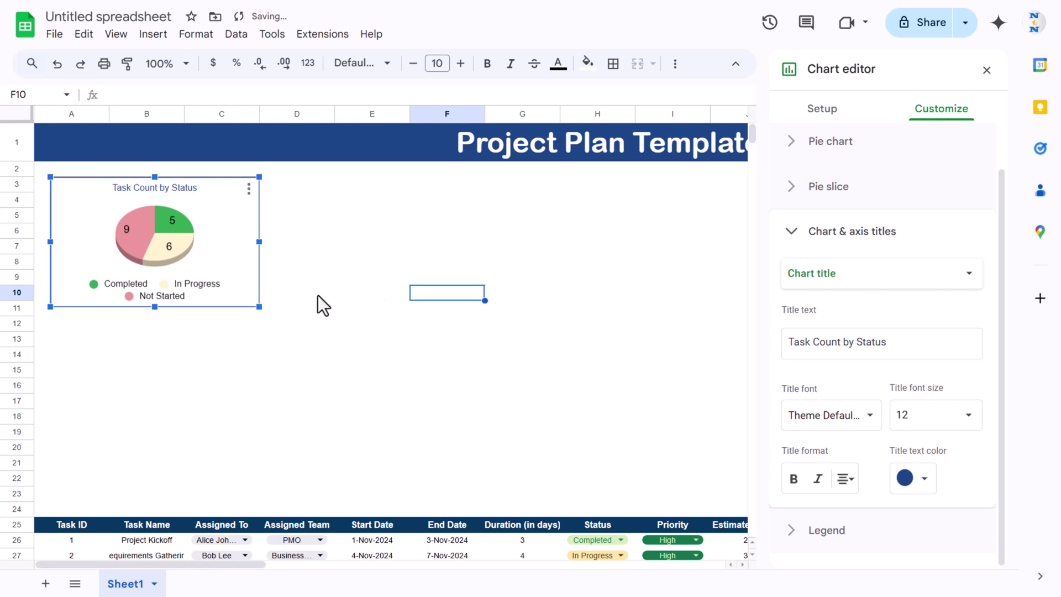
Move the Status pie chart up against the title banner and column A edge, covering about A2 to C10
left_click(336, 216)
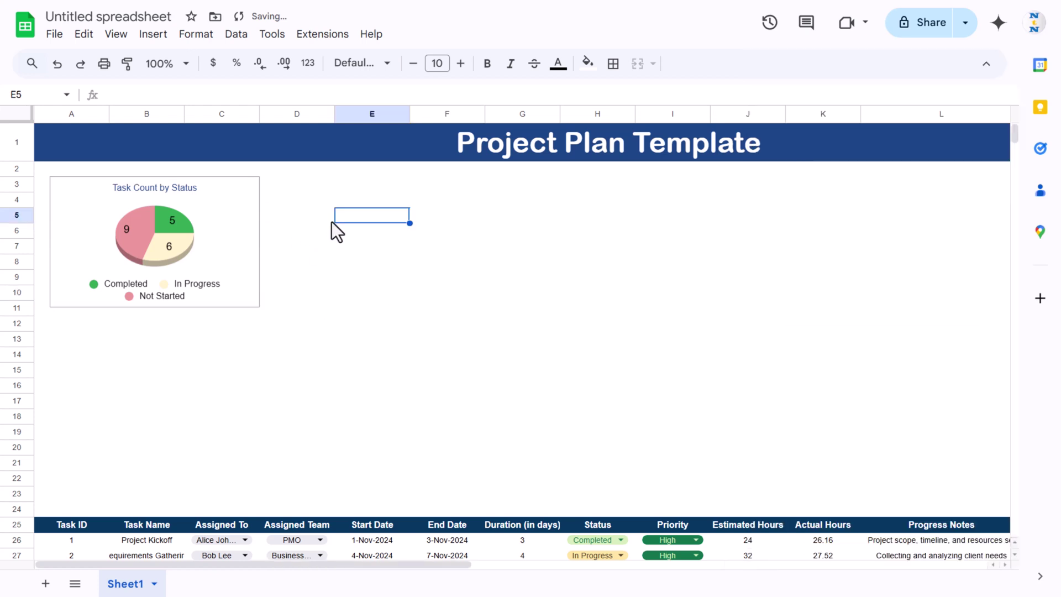
left_click(298, 220)
left_click(231, 221)
left_click_drag(234, 237, 217, 225)
Paste a copy of the Status pie chart at D3 and align it beside the original
left_click(323, 190)
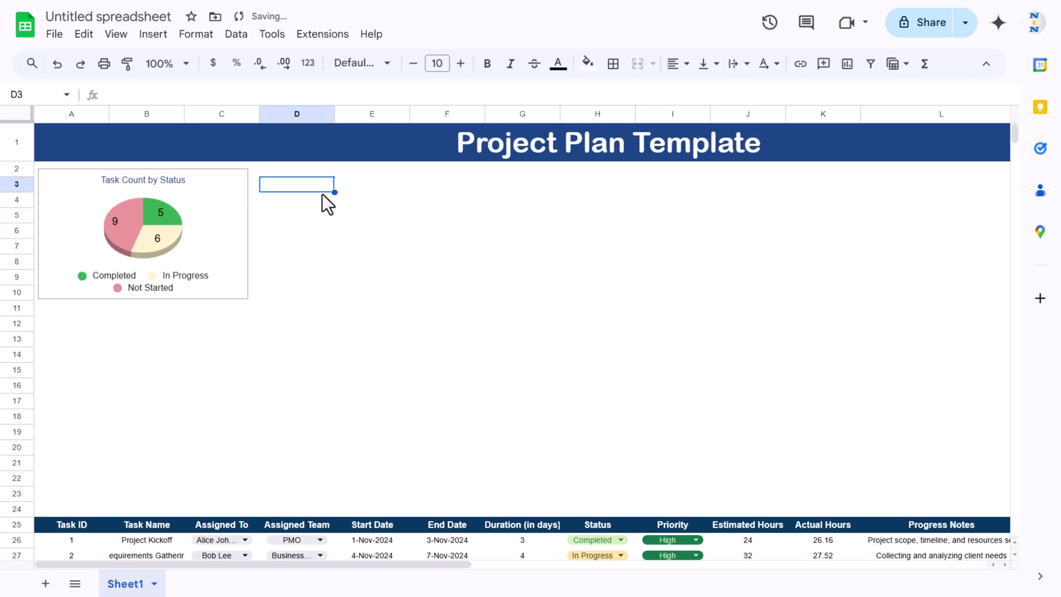
key("ctrl+v")
left_click_drag(306, 199, 299, 196)
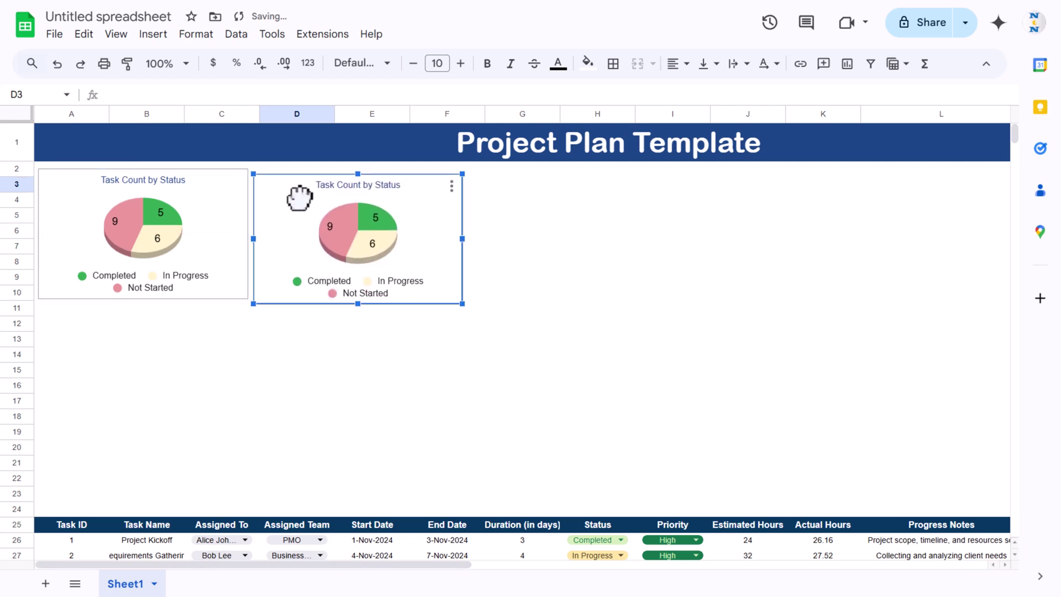
Change the copied pie chart to a Doughnut chart
double_click(299, 196)
left_click(898, 170)
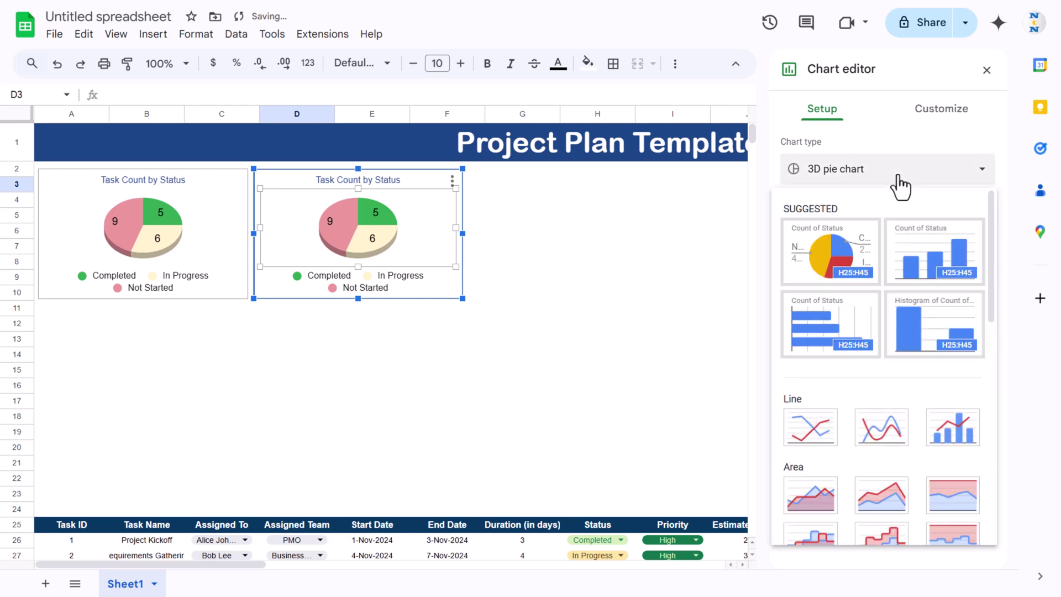
scroll(886, 367, "down", 6)
left_click(886, 345)
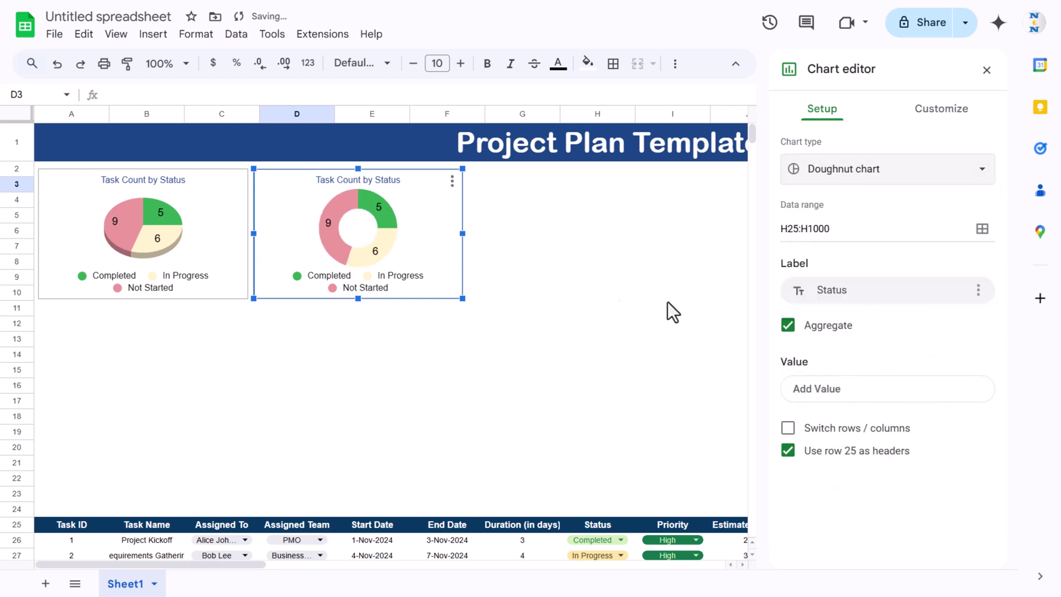
Make the doughnut chart 3D in its chart style settings and close the chart editor
left_click(941, 109)
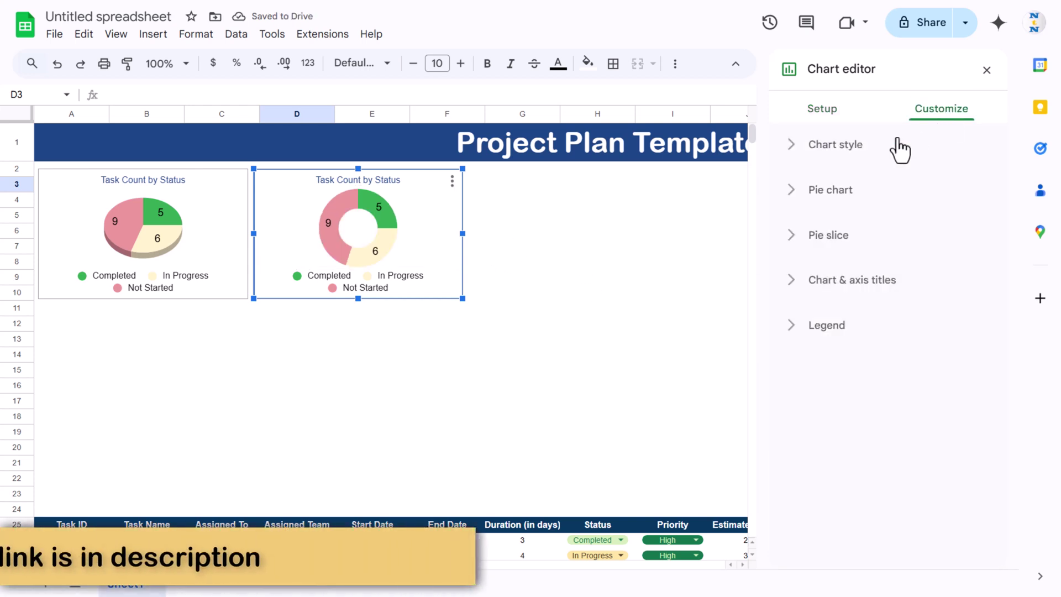
left_click(836, 159)
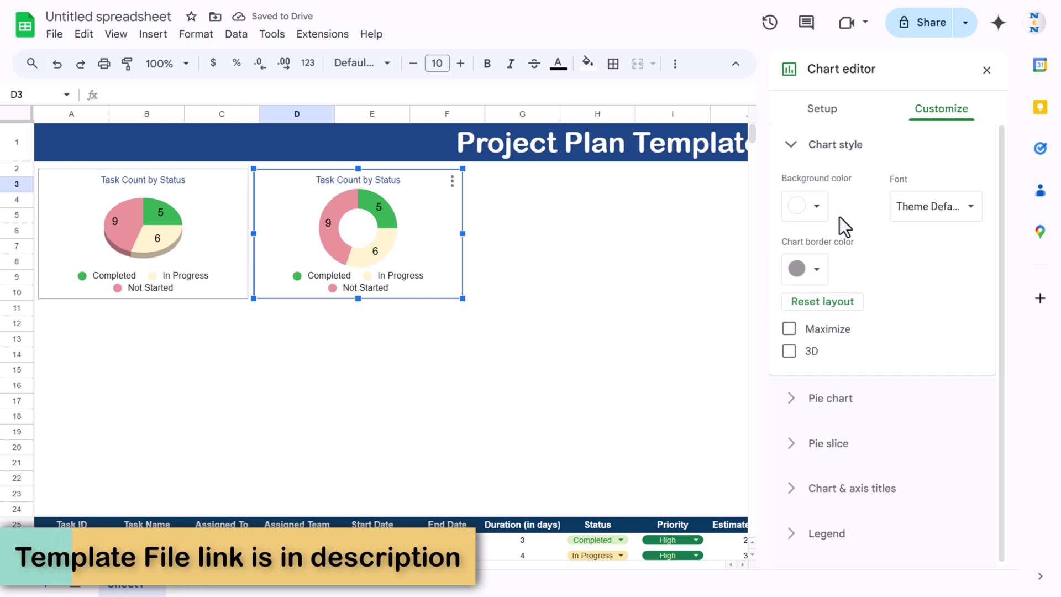
left_click(788, 351)
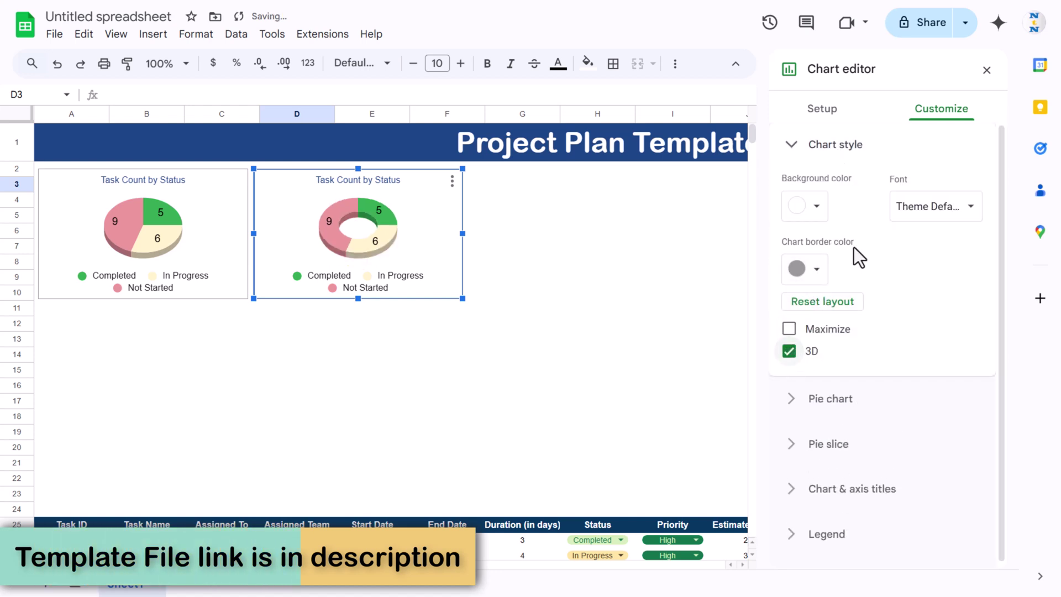
left_click(986, 70)
Set the doughnut chart's data range to I25:I1000
double_click(433, 246)
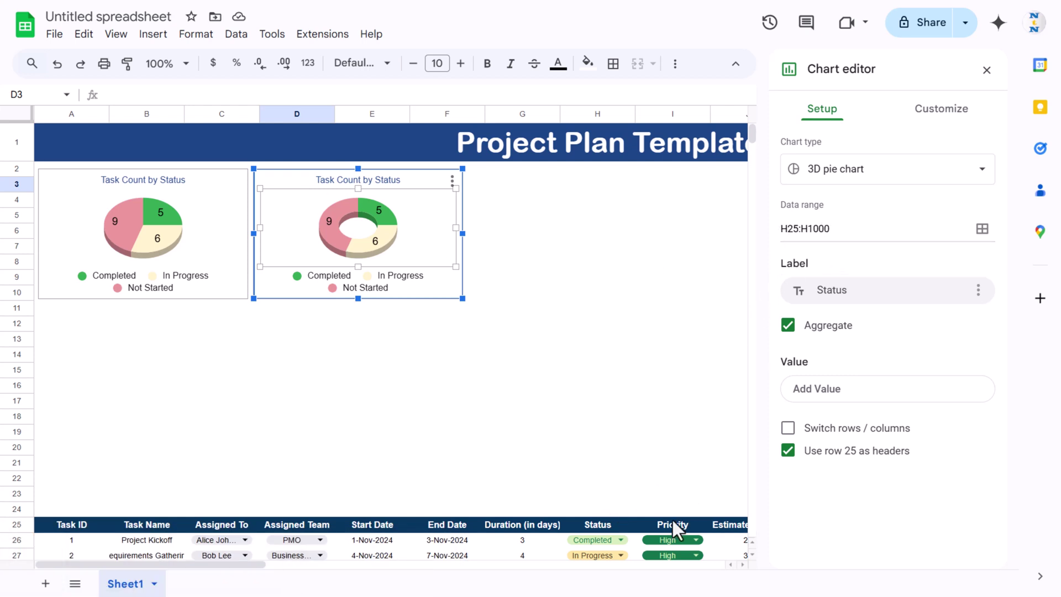
left_click(787, 228)
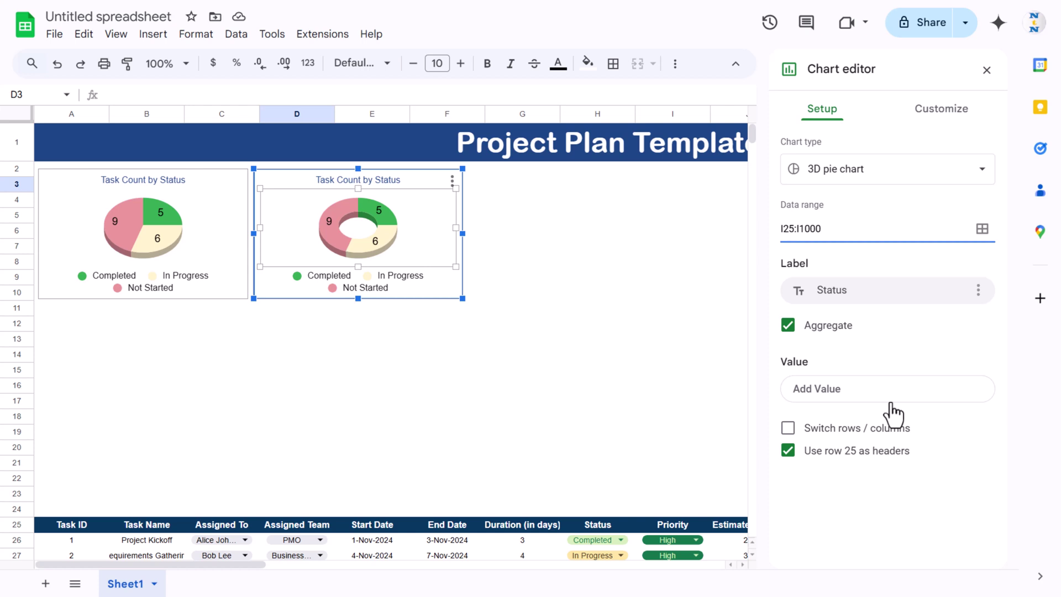
left_click(378, 180)
Retitle the doughnut chart "Task Count by Priority" and close the chart editor
double_click(354, 180)
double_click(393, 180)
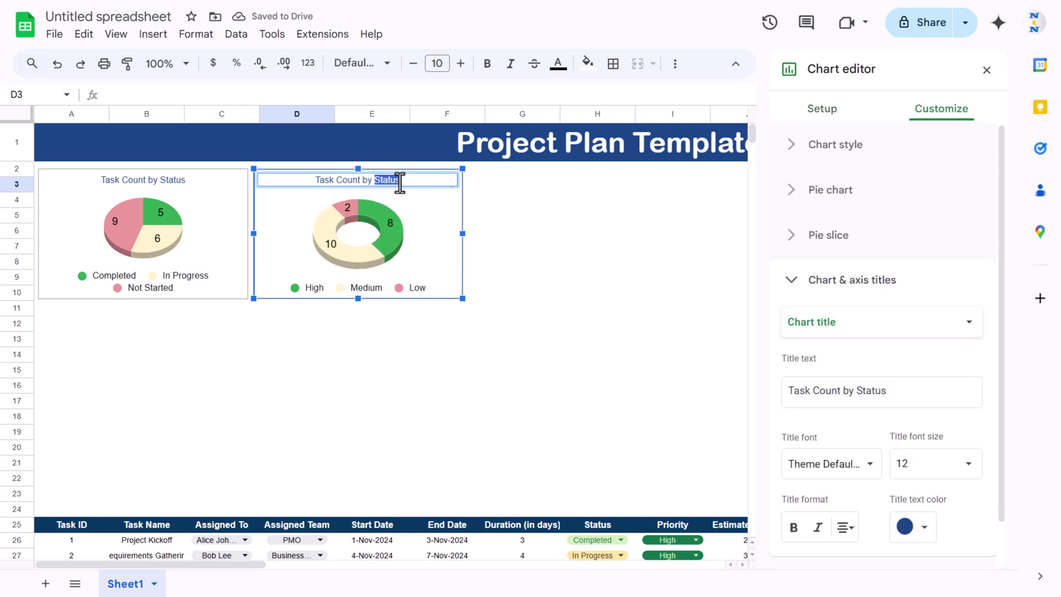
key("BackSpace")
type("Priority")
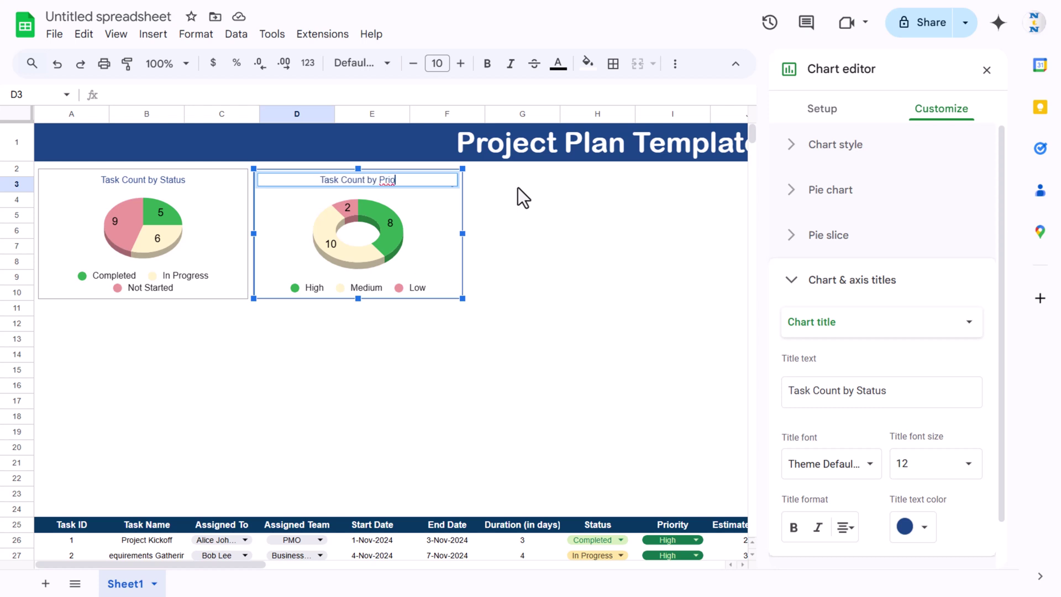
key("Return")
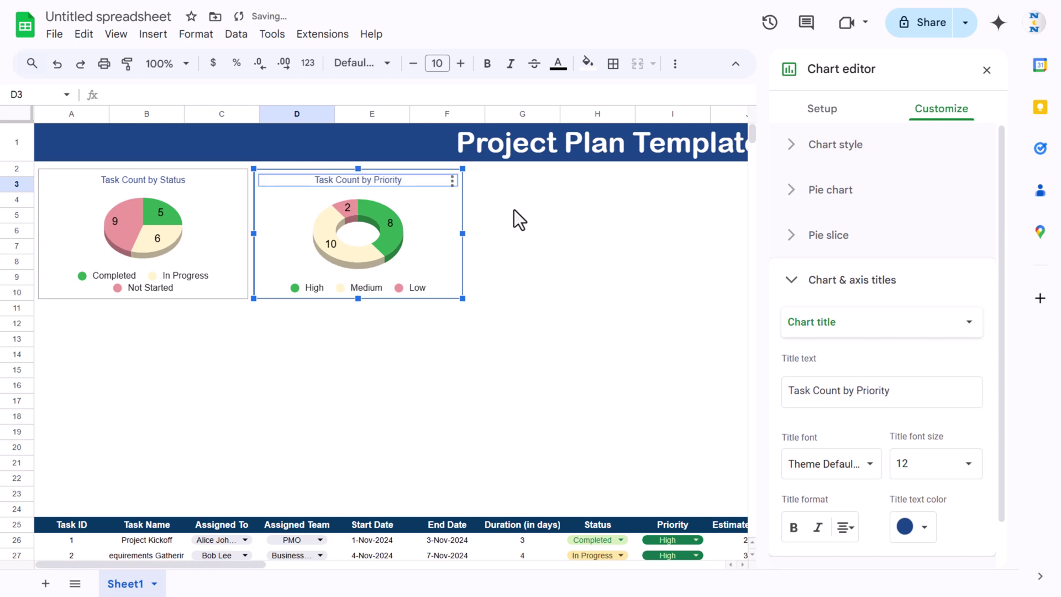
left_click(515, 203)
Paste a copy of the Priority doughnut chart beside it and widen the copy to cover about columns G to J
left_click(445, 211)
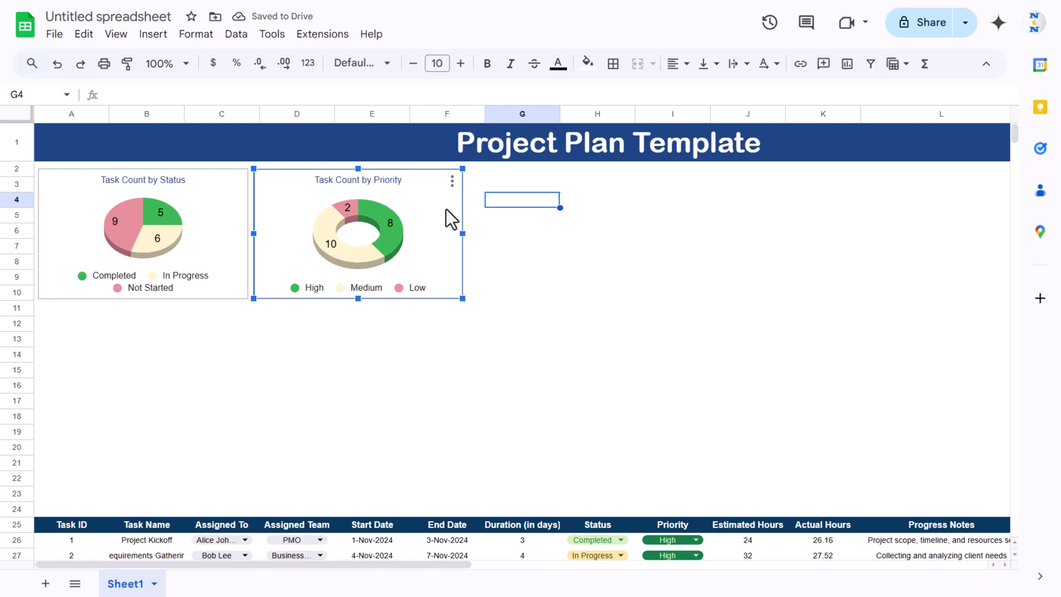
left_click(500, 199)
key("ctrl+v")
left_click_drag(594, 212, 514, 200)
left_click_drag(680, 236, 760, 236)
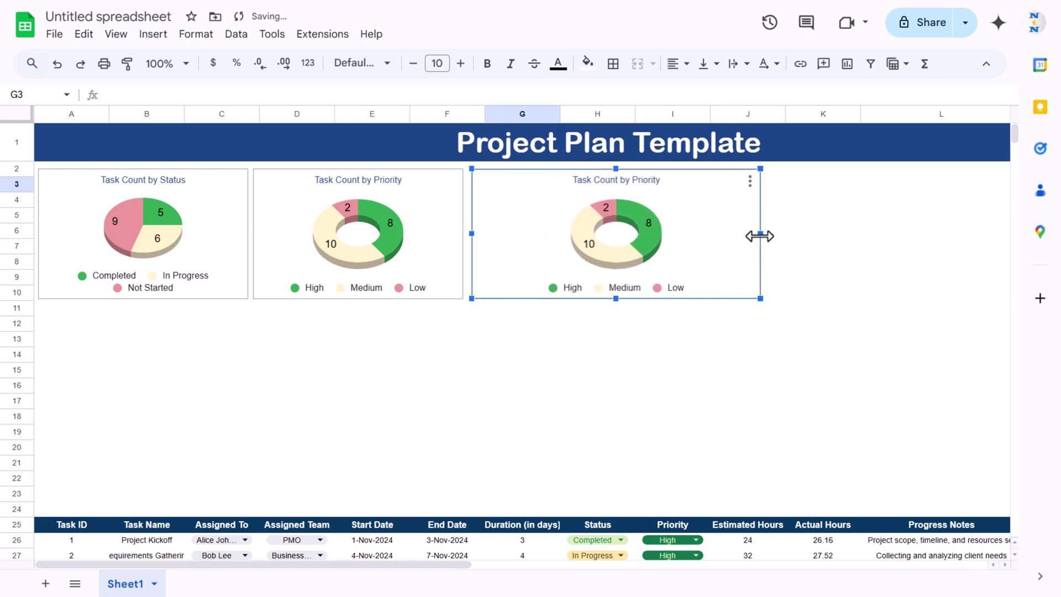
Change the widened chart copy to a Bar chart
double_click(716, 218)
left_click(888, 176)
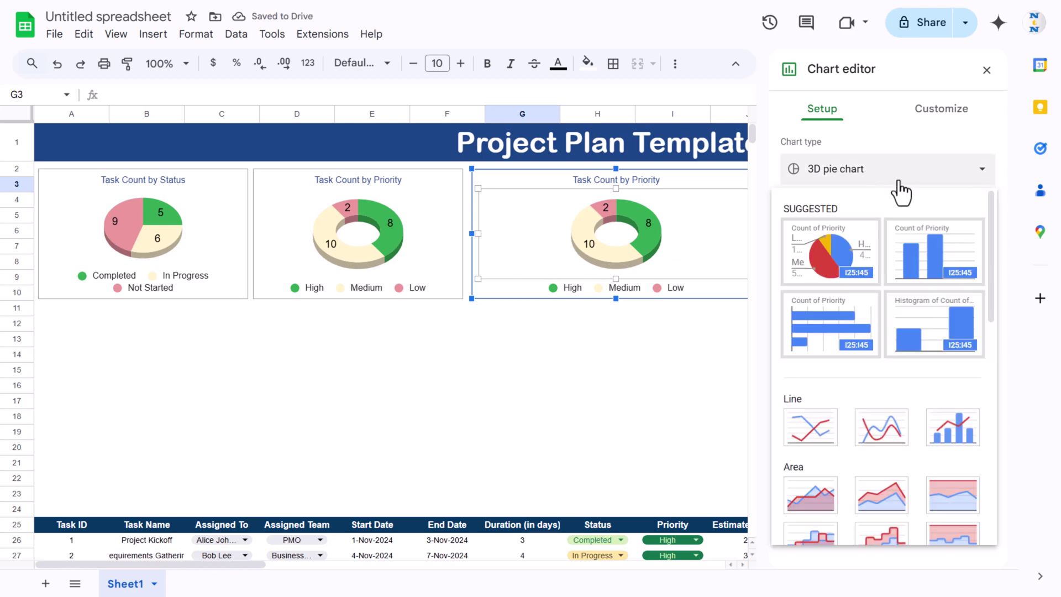
scroll(848, 396, "down", 8)
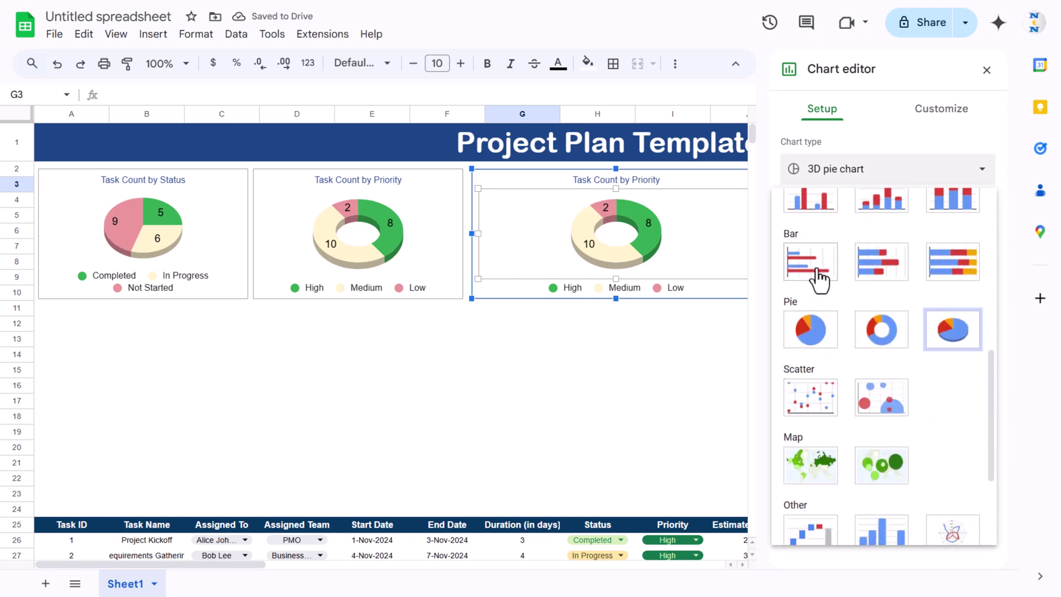
left_click(812, 276)
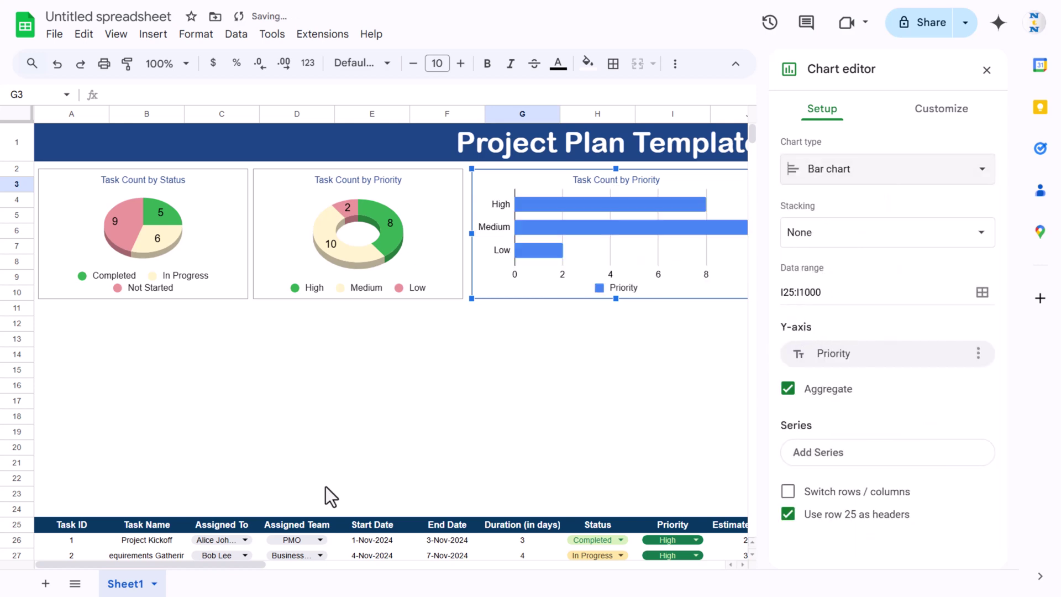
Set the bar chart's data range to the Assigned Team column, D25:D1000
scroll(301, 464, "down", 2)
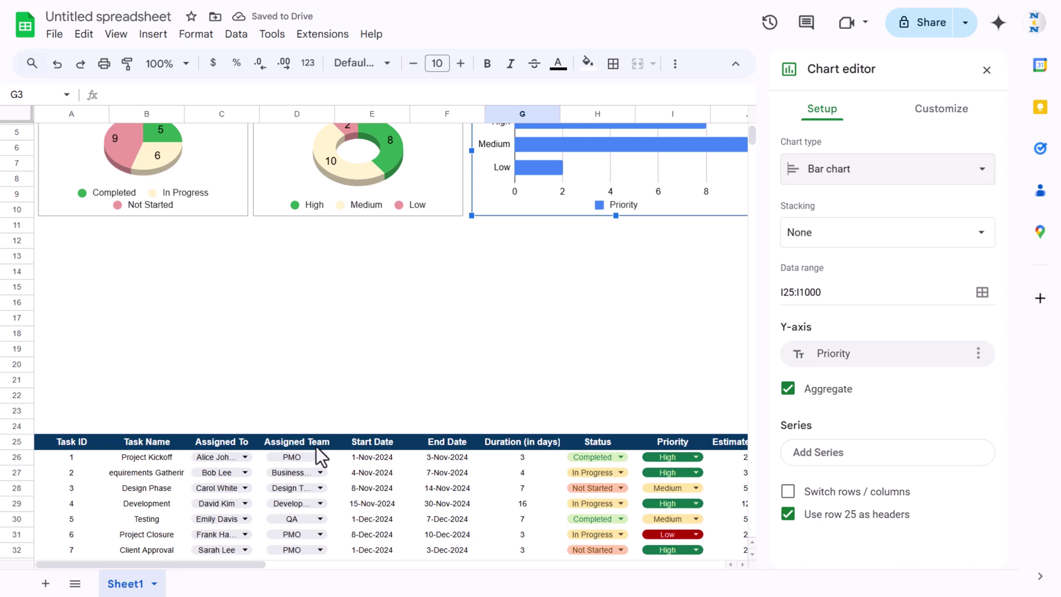
left_click(300, 113)
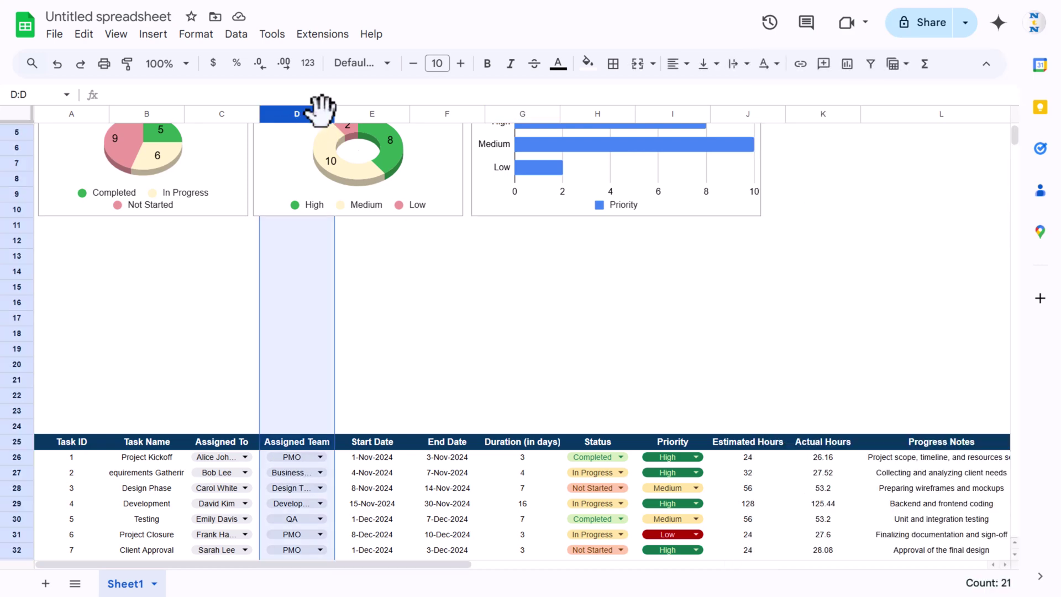
double_click(494, 204)
left_click(785, 291)
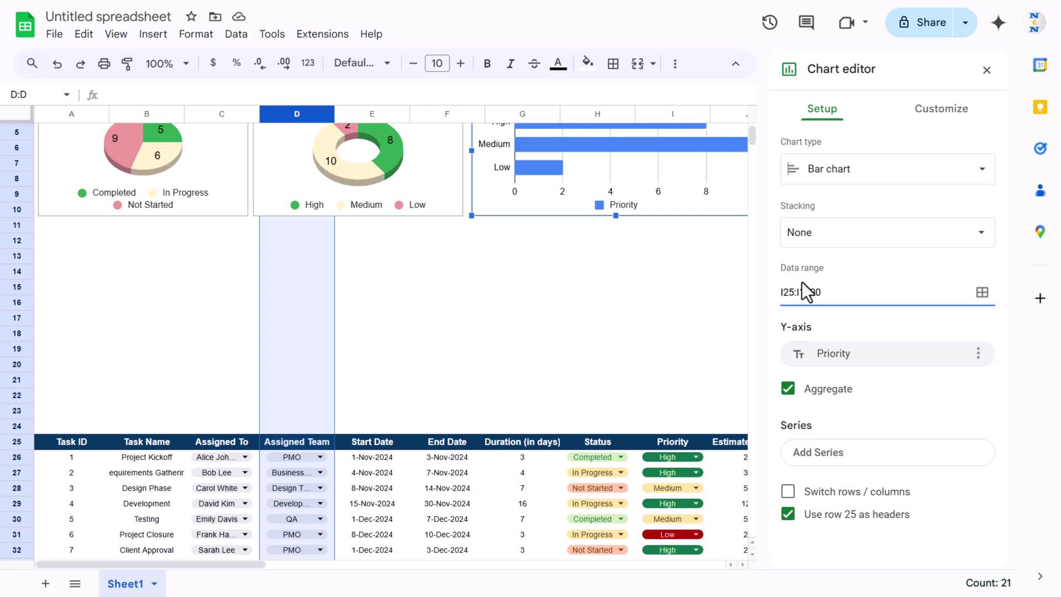
key("Right")
key("Right")
key("Right")
type("D")
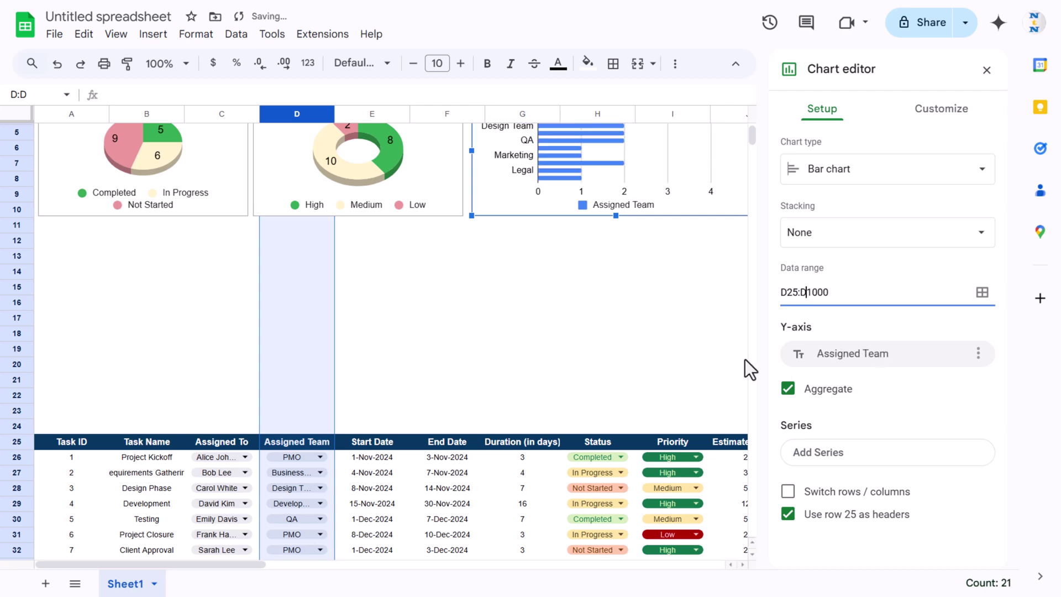
Extend the bar, Priority and Status charts downward so all three end at about row 13
scroll(685, 332, "up", 2)
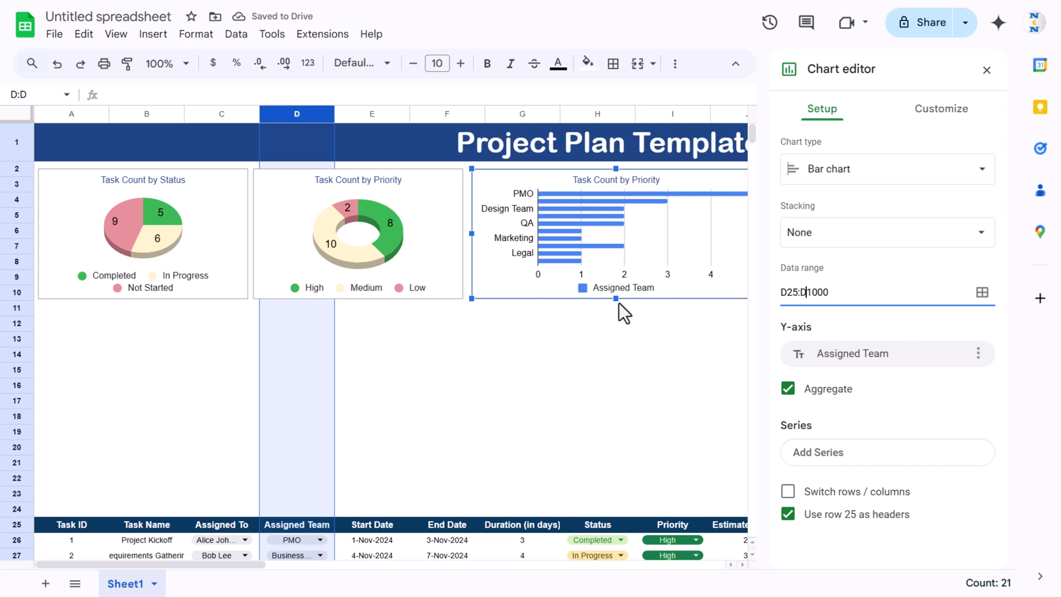
left_click_drag(615, 299, 614, 352)
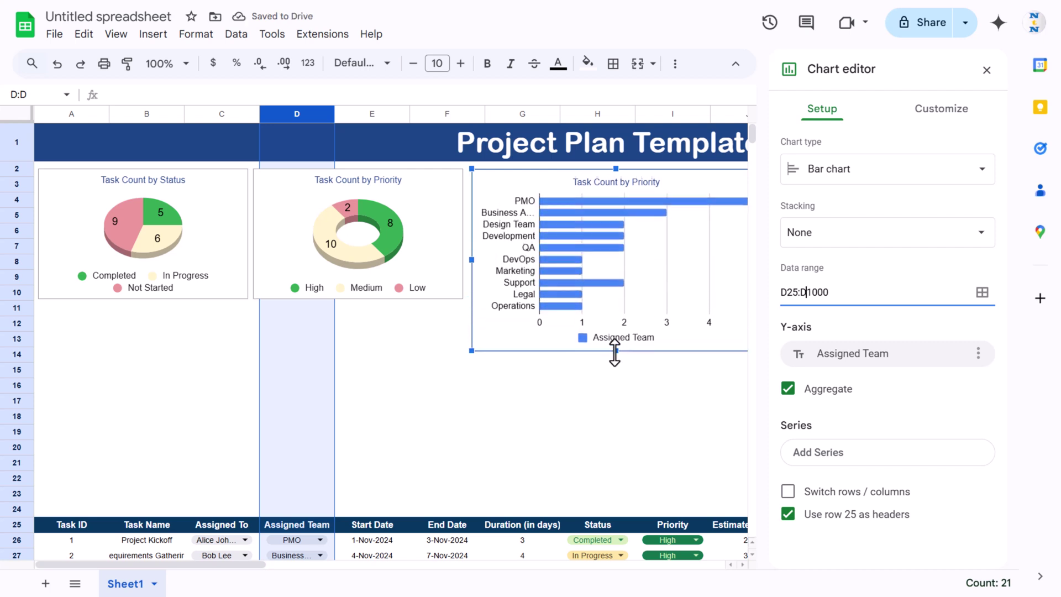
left_click(420, 297)
left_click_drag(364, 320, 365, 352)
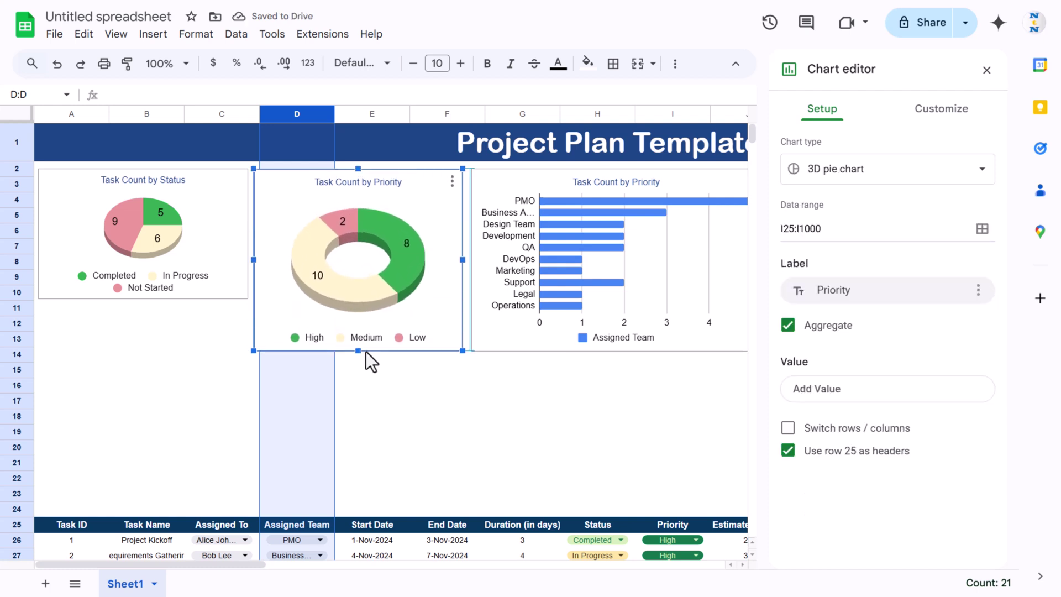
left_click(171, 293)
left_click_drag(142, 299, 149, 350)
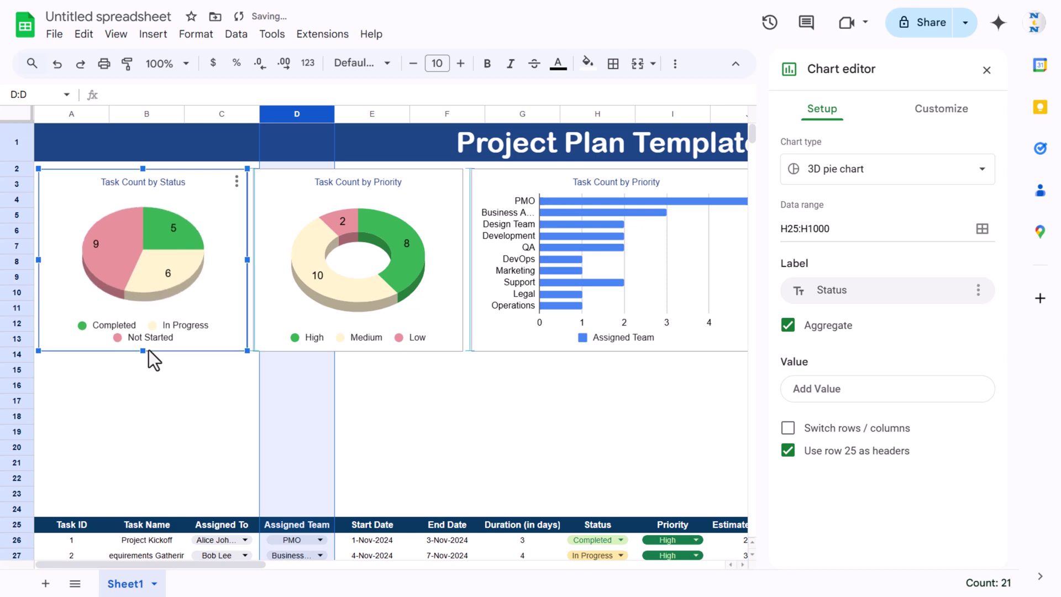
Set the fill colour of the bar chart's Assigned Team series to dark yellow
left_click(701, 415)
left_click(635, 200)
double_click(635, 201)
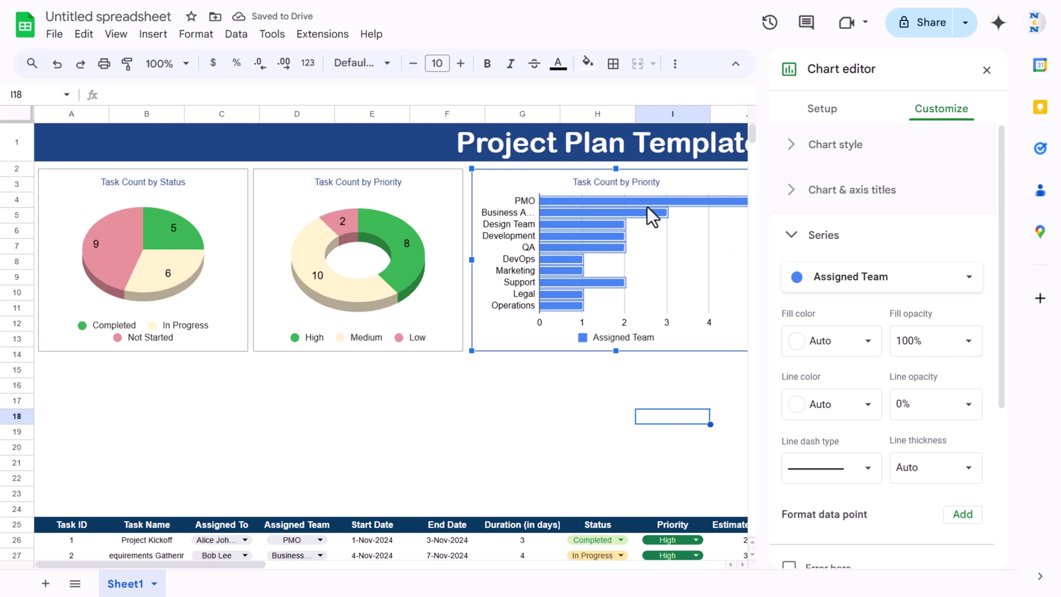
left_click(864, 351)
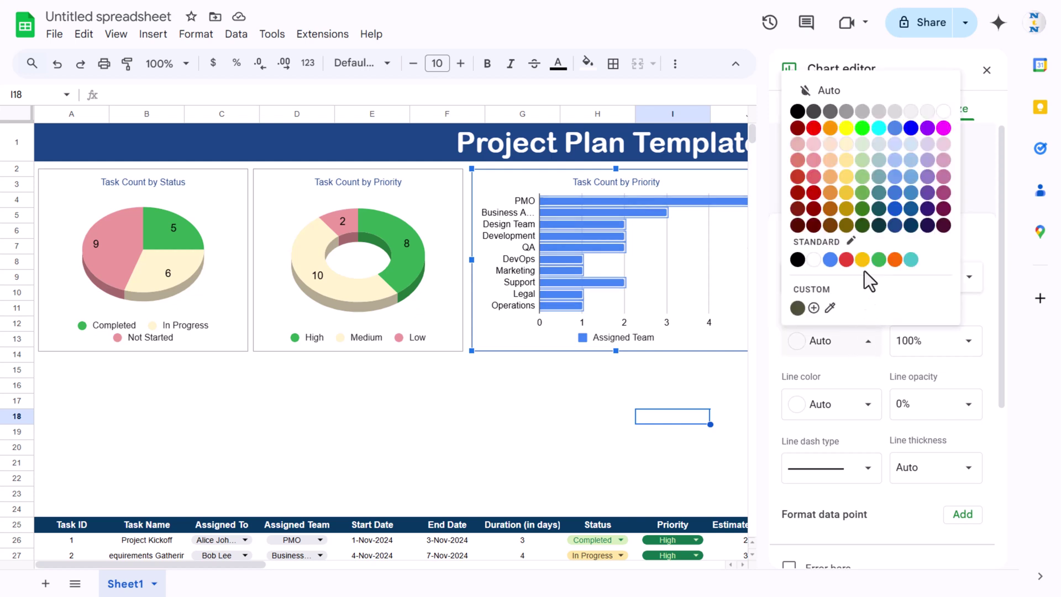
left_click(845, 209)
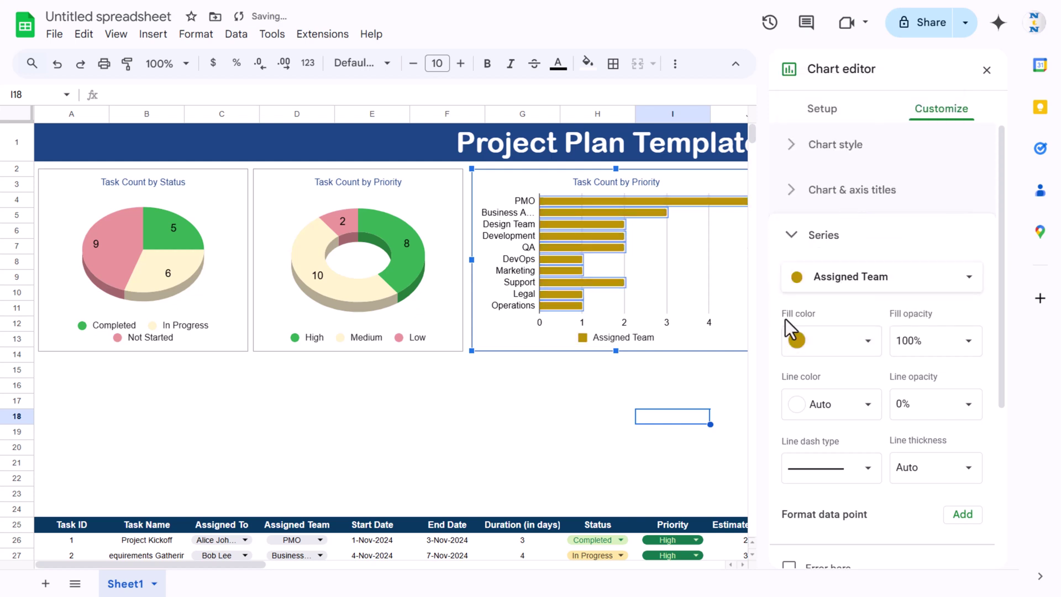
Turn off the major gridlines on the bar chart's horizontal axis
left_click(707, 298)
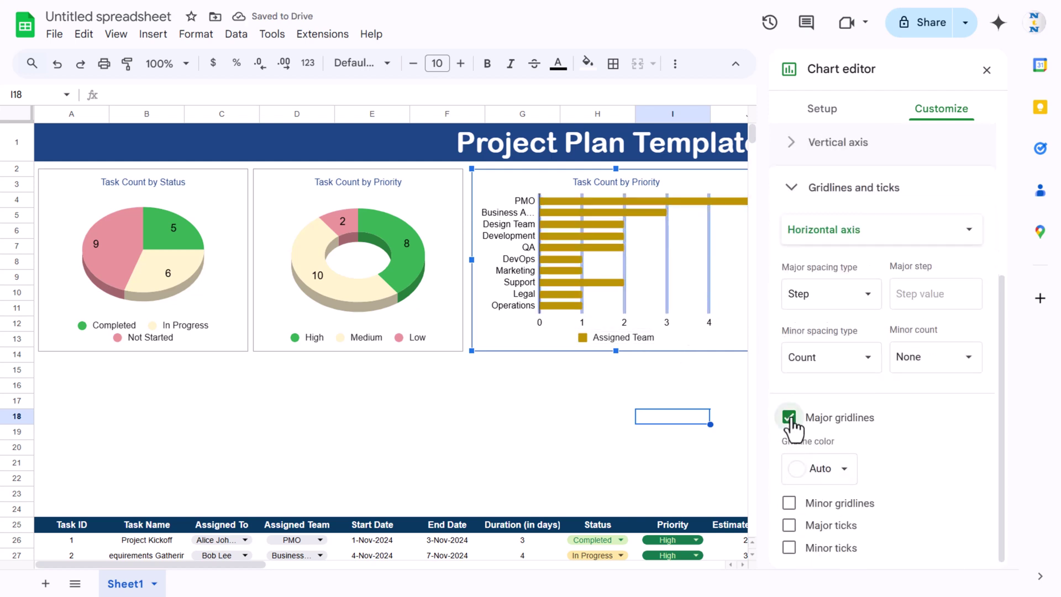
left_click(789, 417)
left_click(715, 339)
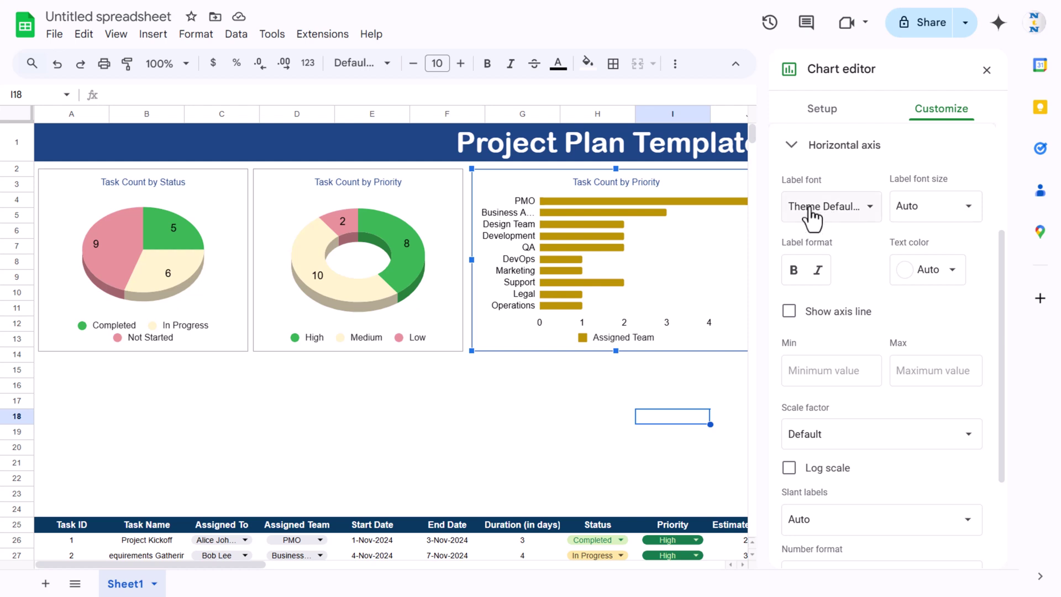
left_click(834, 145)
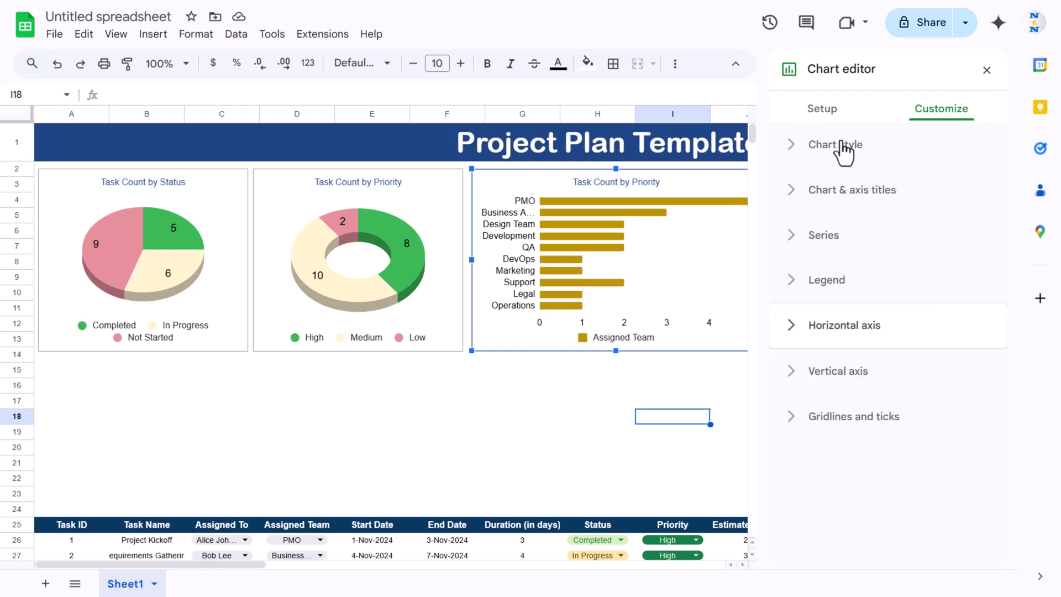
Add data labels to the bar chart's series and close the chart editor
left_click(840, 237)
scroll(934, 308, "down", 4)
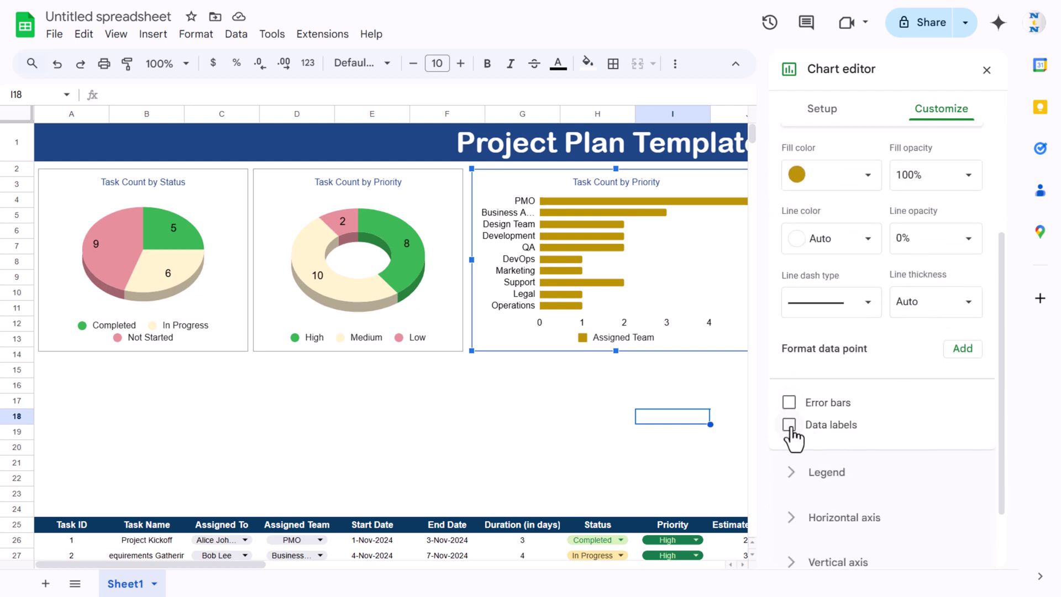
left_click(789, 426)
left_click(987, 72)
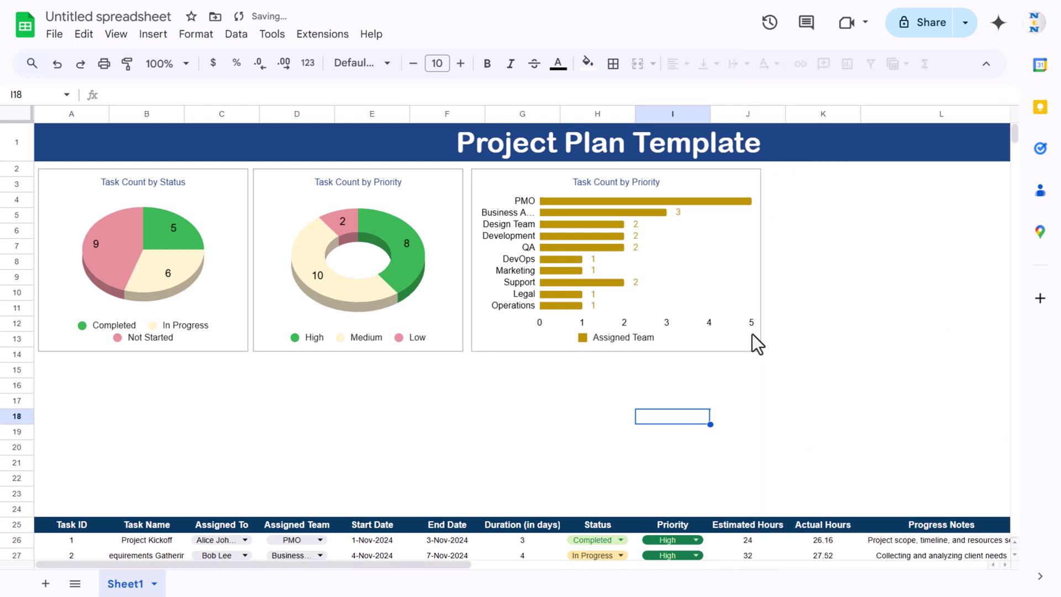
Retitle the bar chart "Task Count by Team"
left_click(834, 307)
left_click(632, 184)
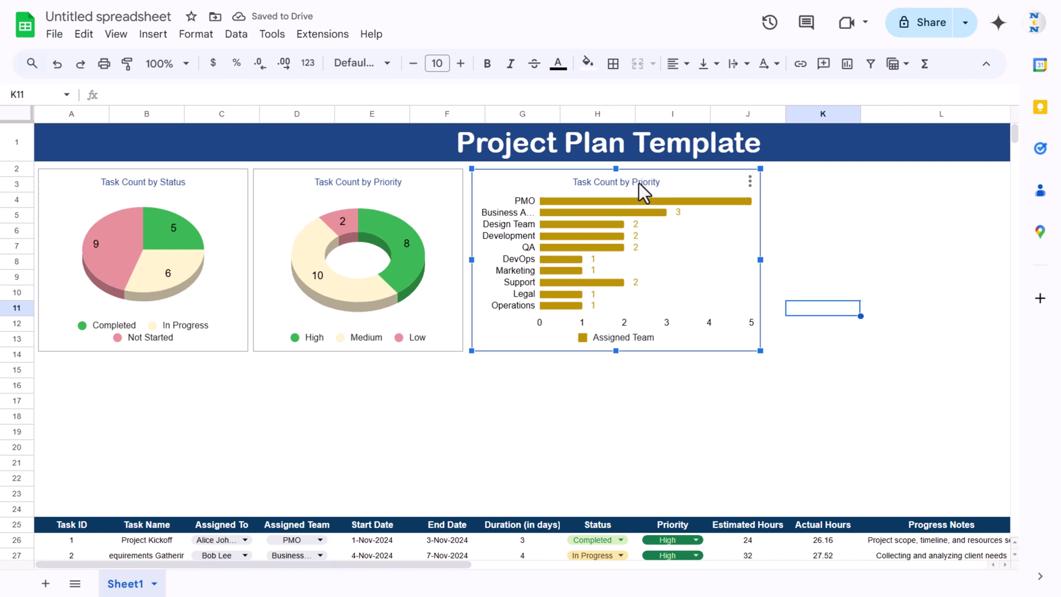
double_click(647, 183)
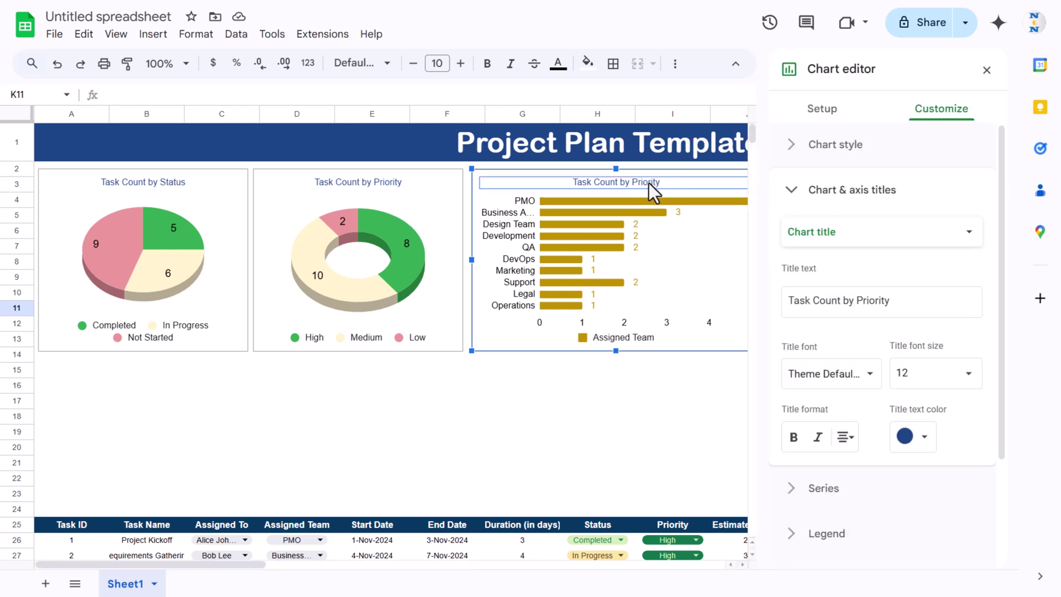
left_click(650, 183)
double_click(679, 184)
key("BackSpace")
type("Team")
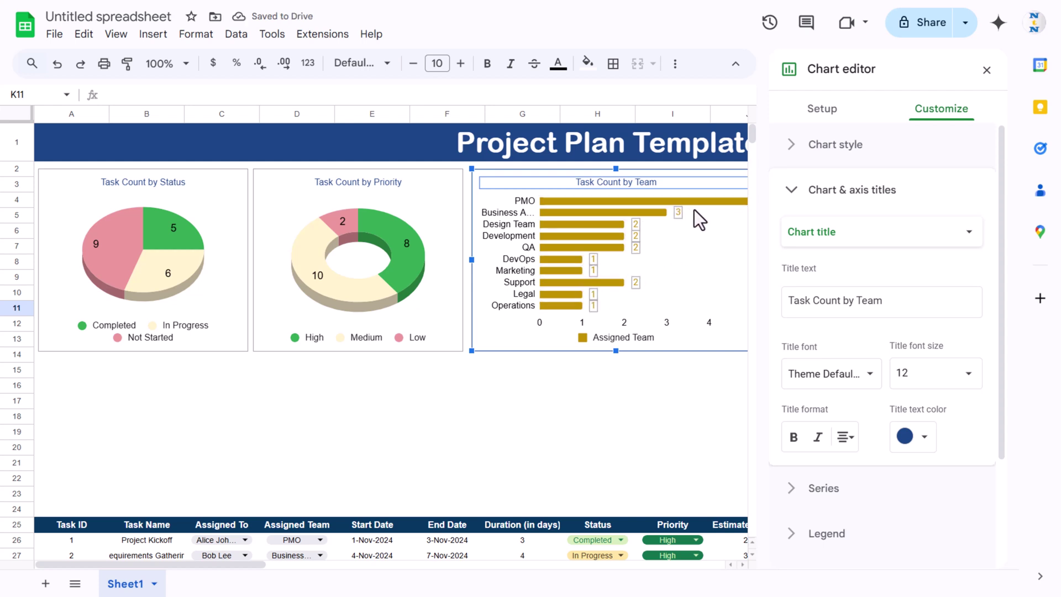
Examine the task table's headers for the column that holds the estimated hours
scroll(592, 421, "down", 3)
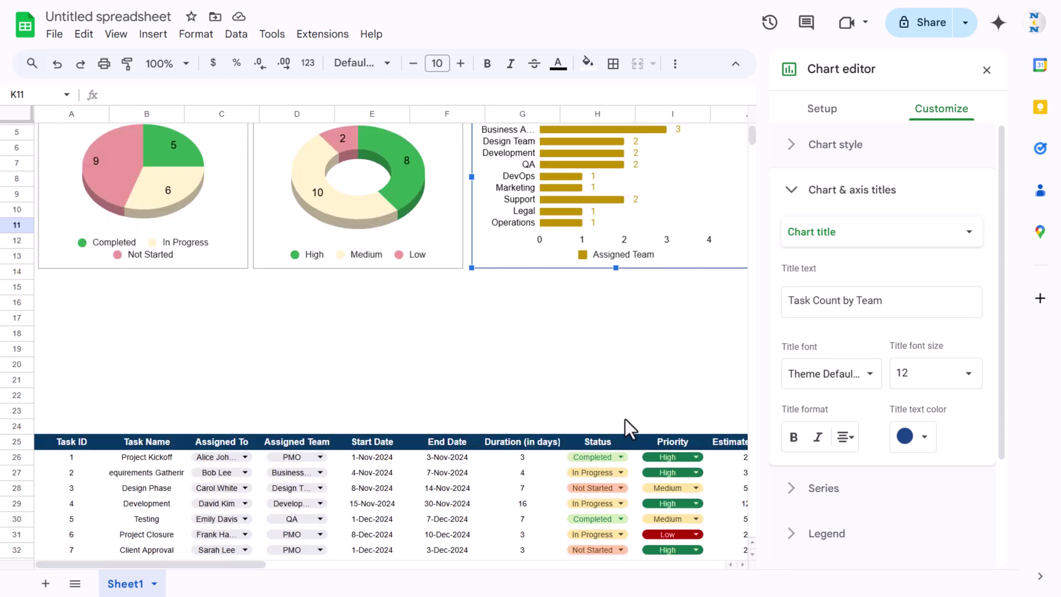
left_click(518, 447)
key("Right")
key("Right")
key("Right")
key("Down")
key("Up")
scroll(557, 439, "up", 3)
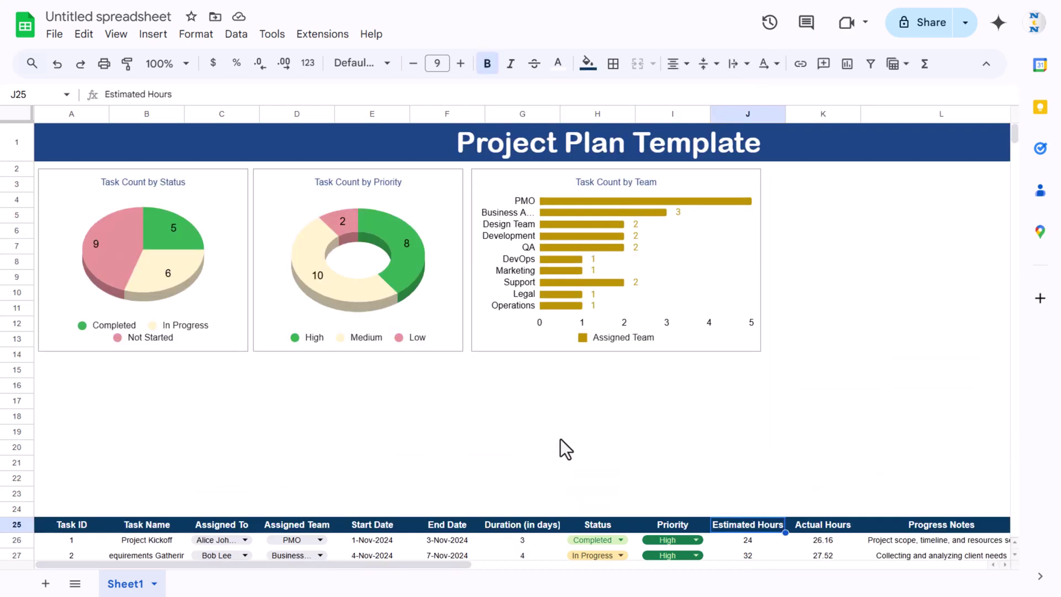
Add I25:I1000 as a second data range of the team bar chart
double_click(675, 184)
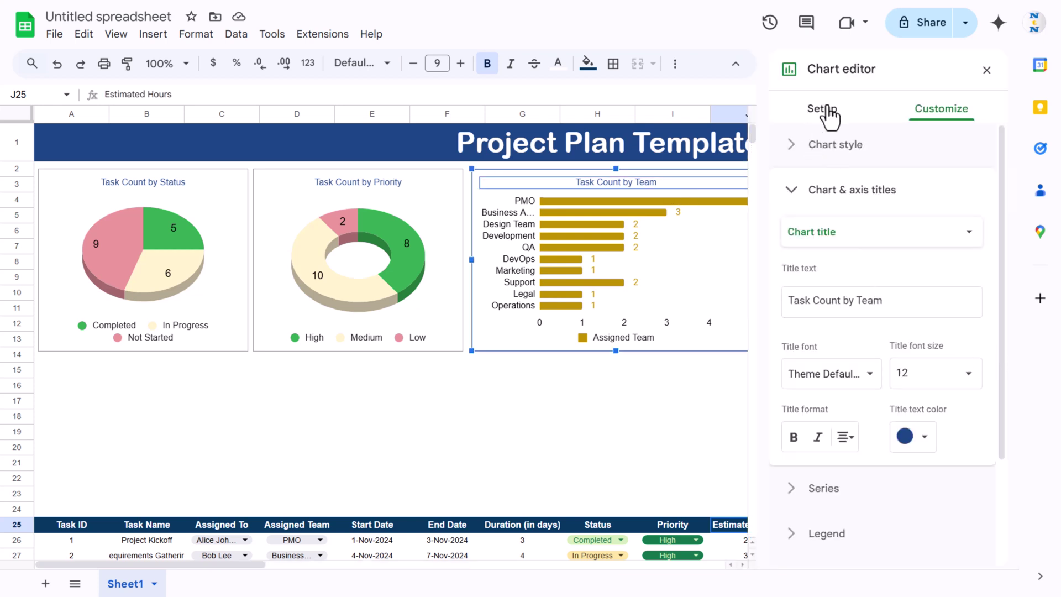
left_click(827, 110)
left_click(982, 292)
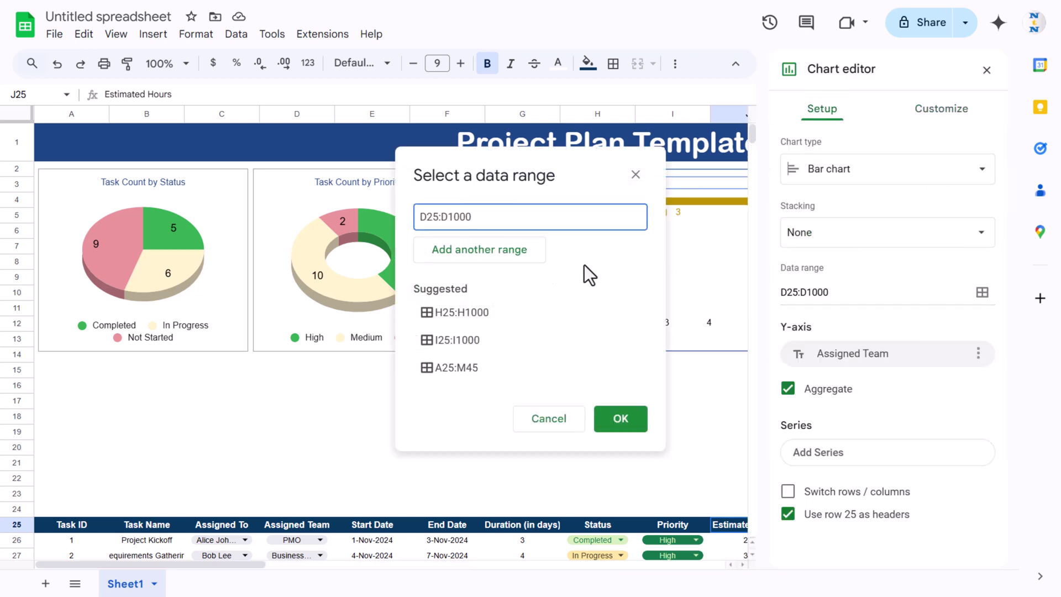
left_click(499, 251)
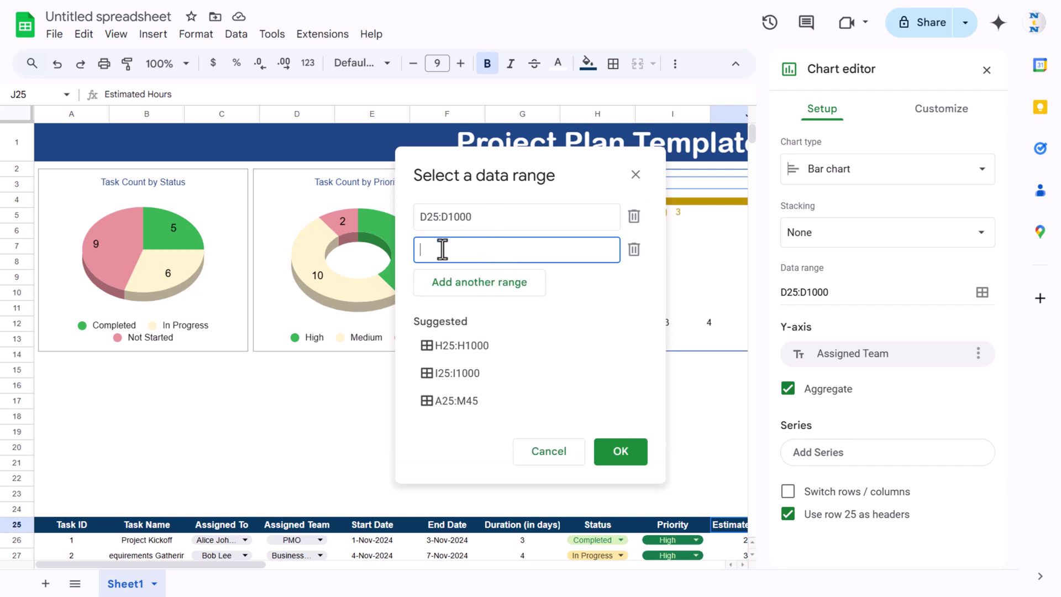
left_click(484, 219)
key("ctrl+c")
left_click(450, 245)
key("ctrl+v")
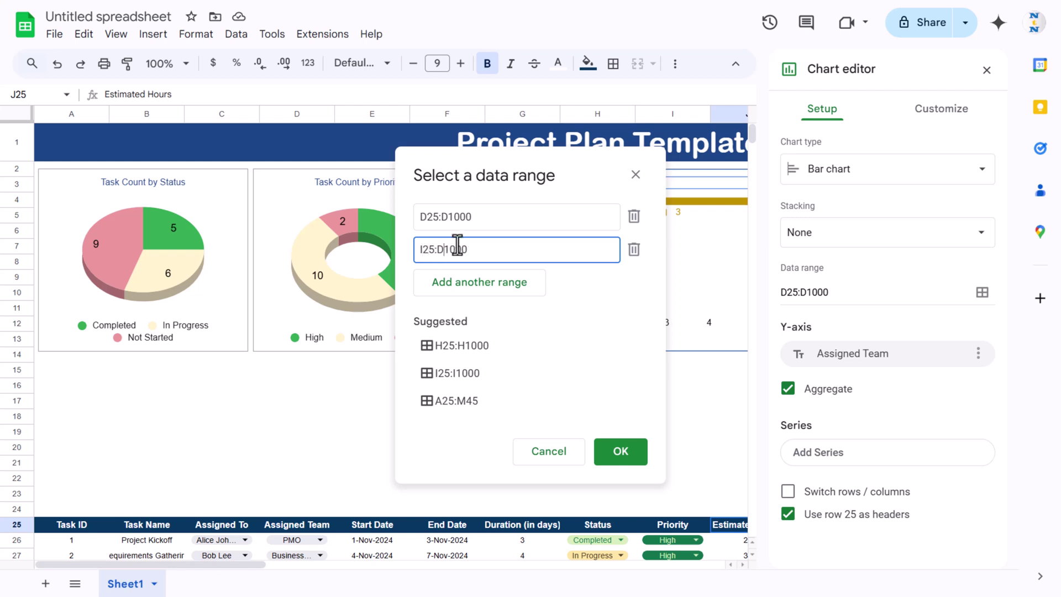
left_click(608, 442)
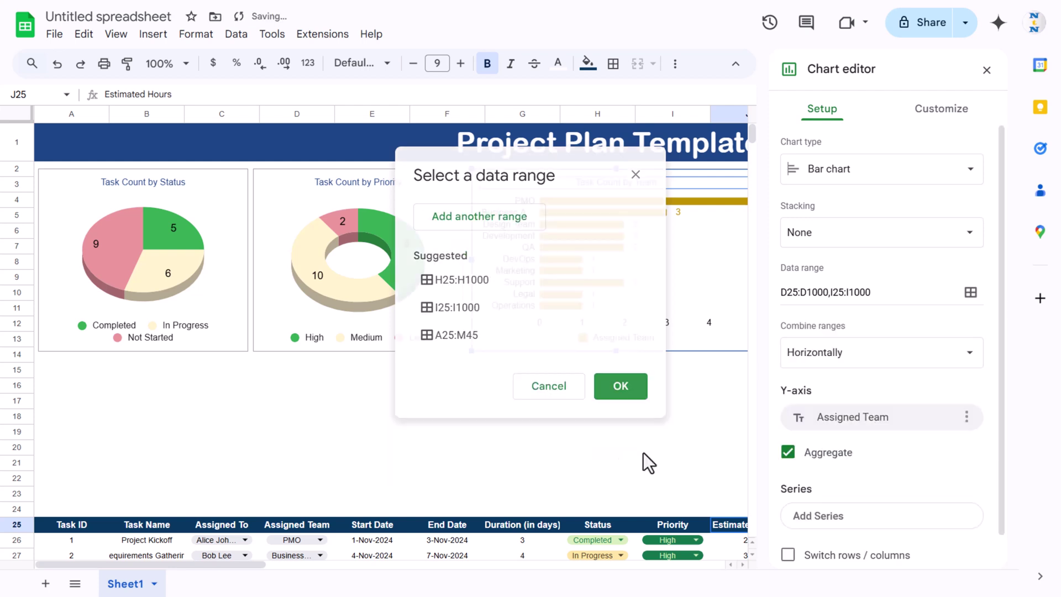
scroll(906, 402, "down", 1)
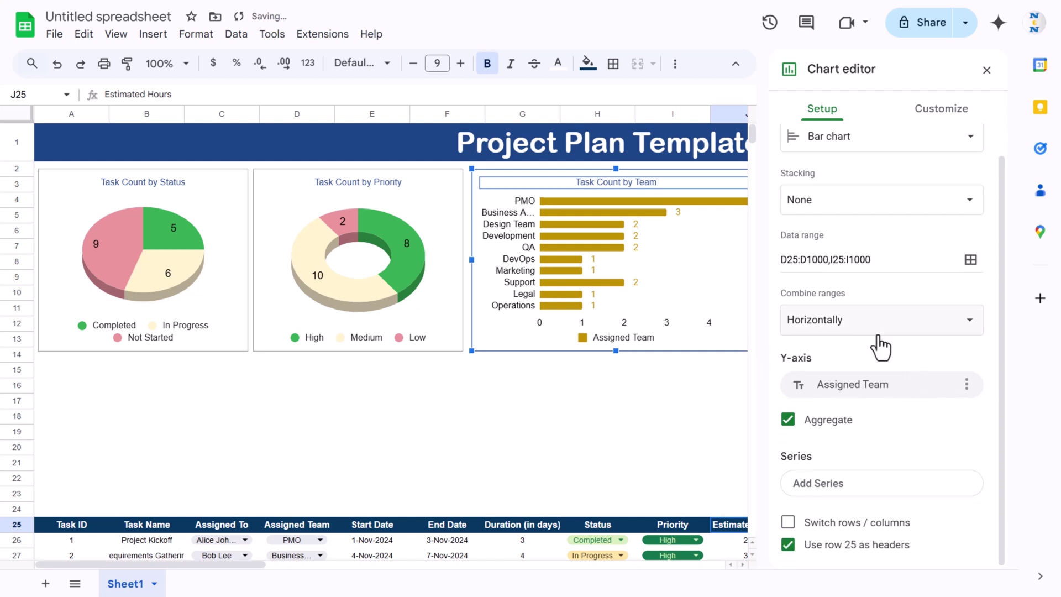
Change the bar chart's second data range to the Estimated Hours column, J25:J1000
left_click(679, 110)
left_click(730, 113)
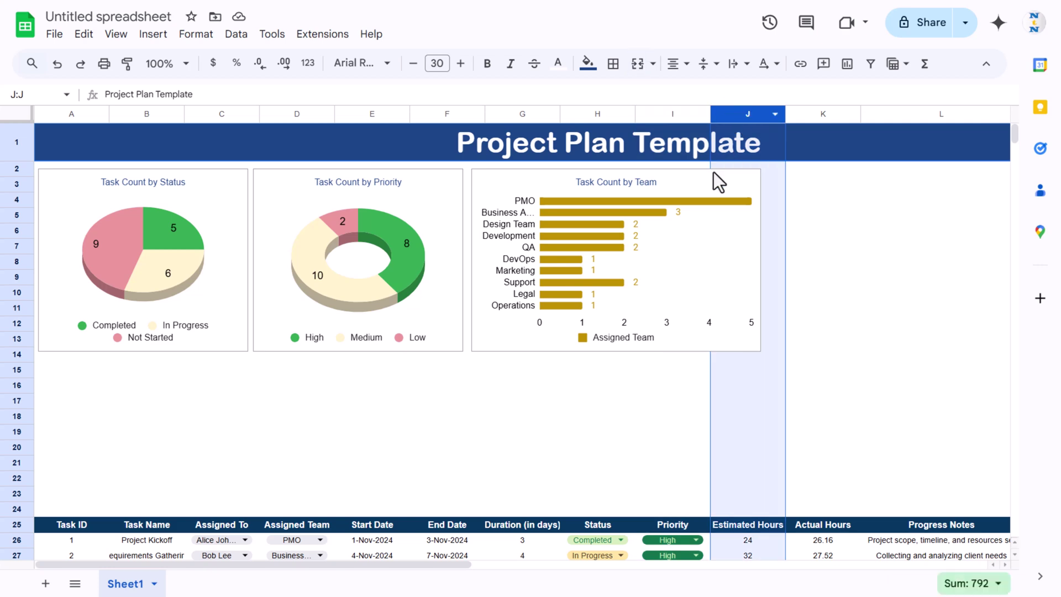
double_click(681, 187)
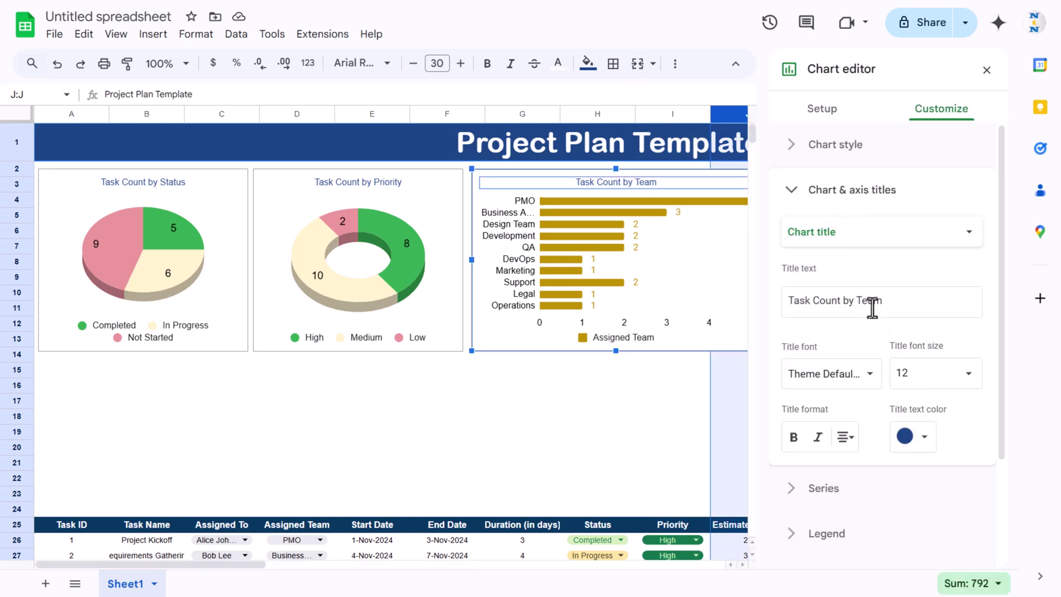
left_click(821, 109)
left_click(832, 292)
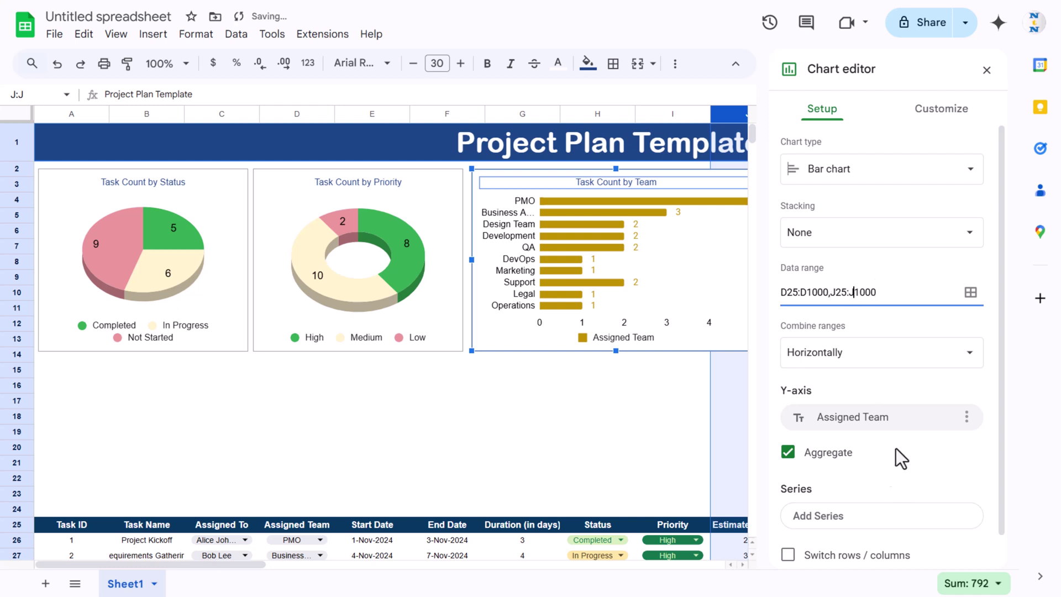
Try Estimated Hours as the bar chart's Y-axis
left_click(899, 416)
left_click(871, 502)
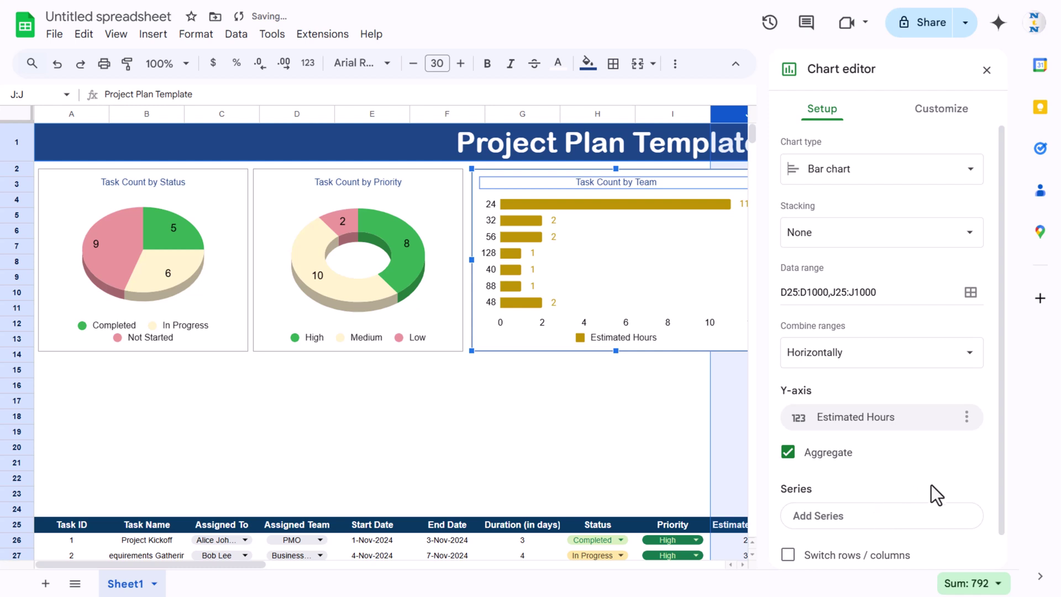
Add Estimated Hours as the bar chart's series and set its Y-axis to Assigned Team
scroll(934, 482, "down", 1)
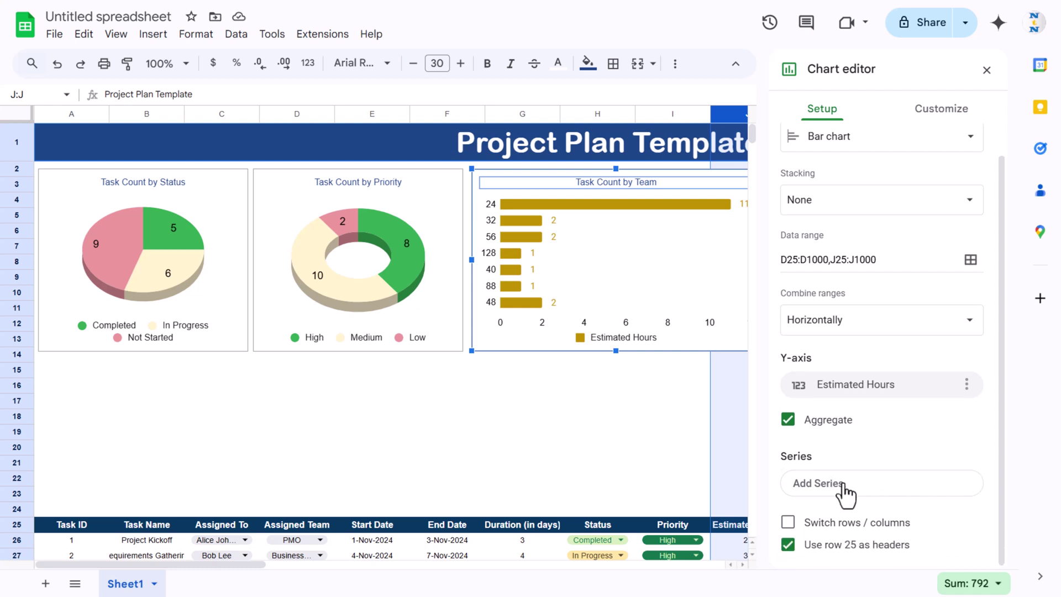
left_click(860, 484)
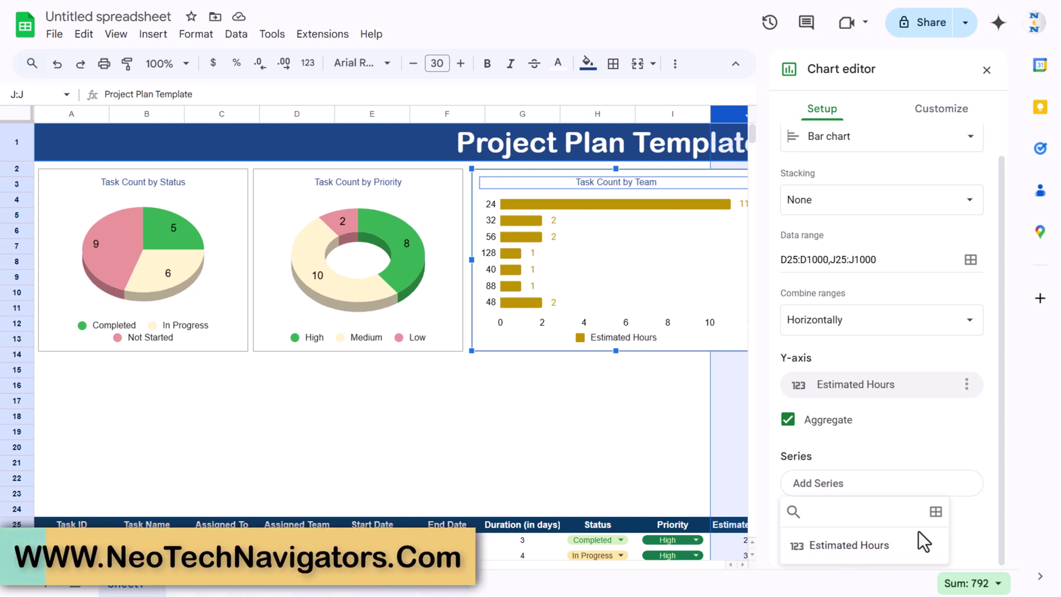
left_click(896, 545)
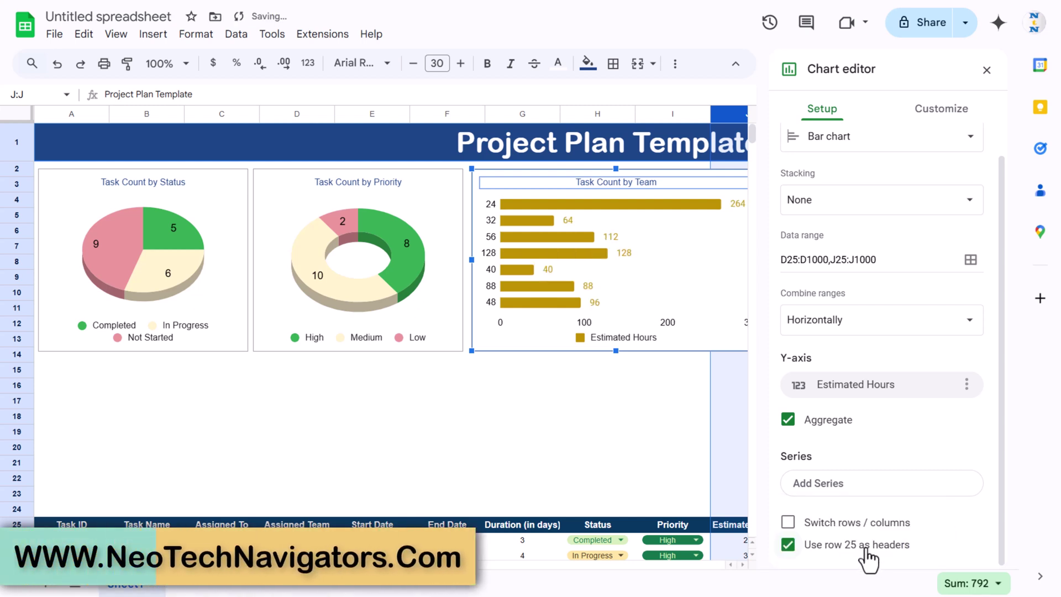
left_click(893, 382)
left_click(867, 452)
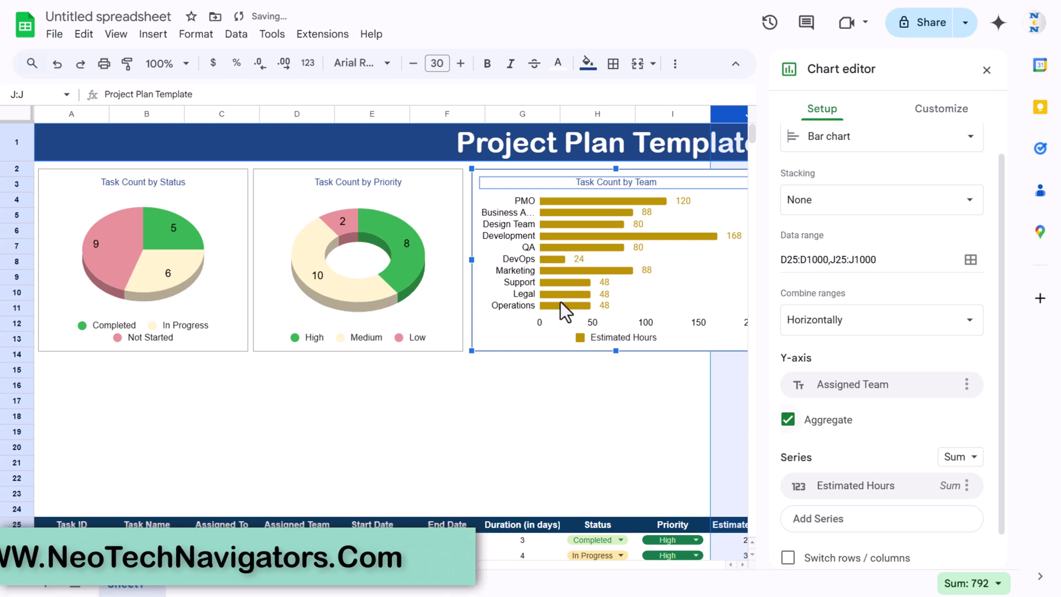
Retitle the duplicated team hours bar chart as "Estimated hours by Date"
left_click(987, 80)
left_click(856, 274)
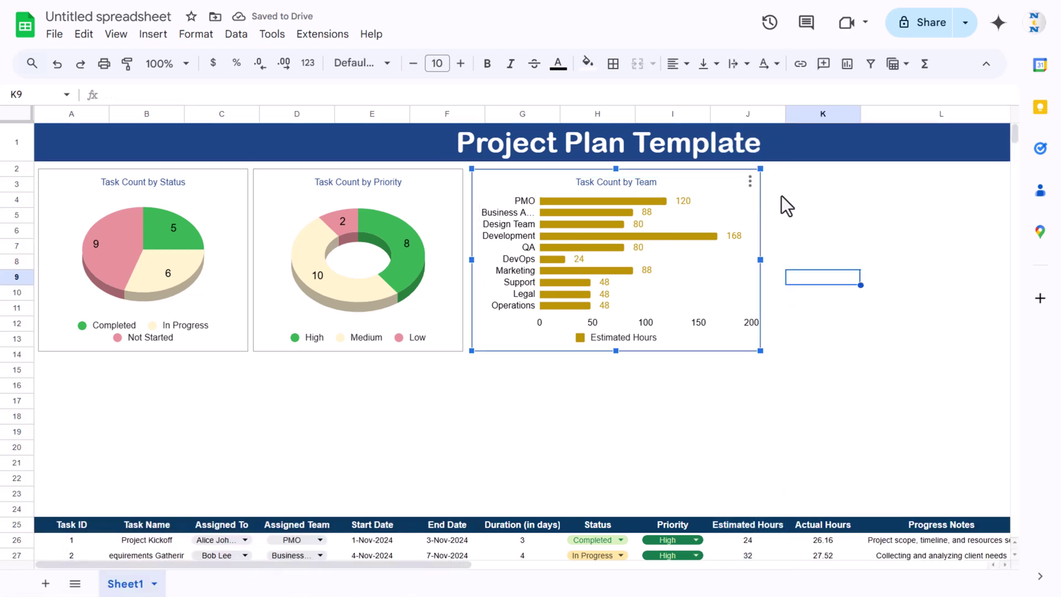
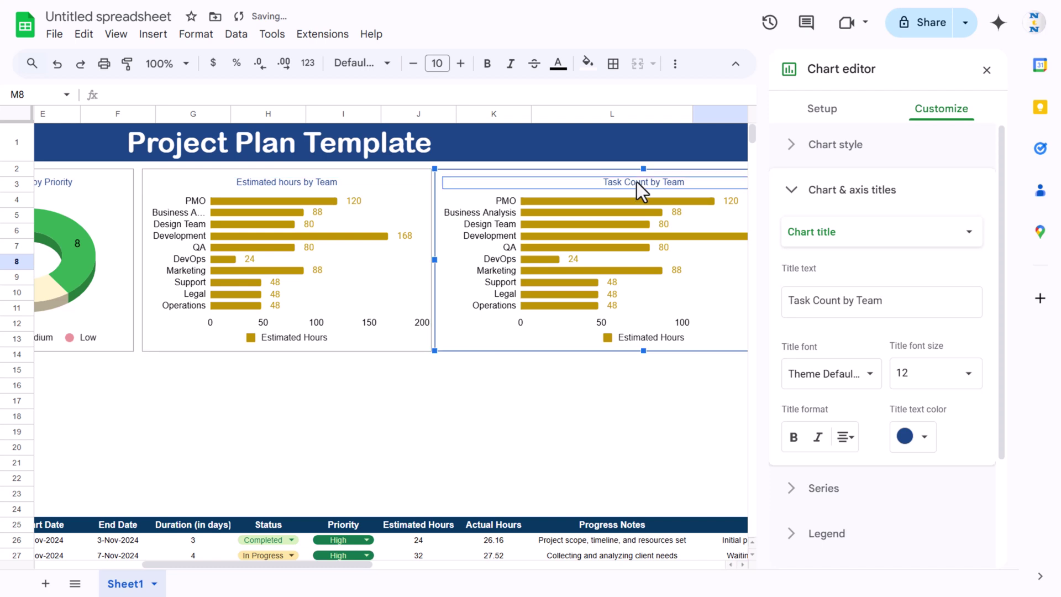
type("E")
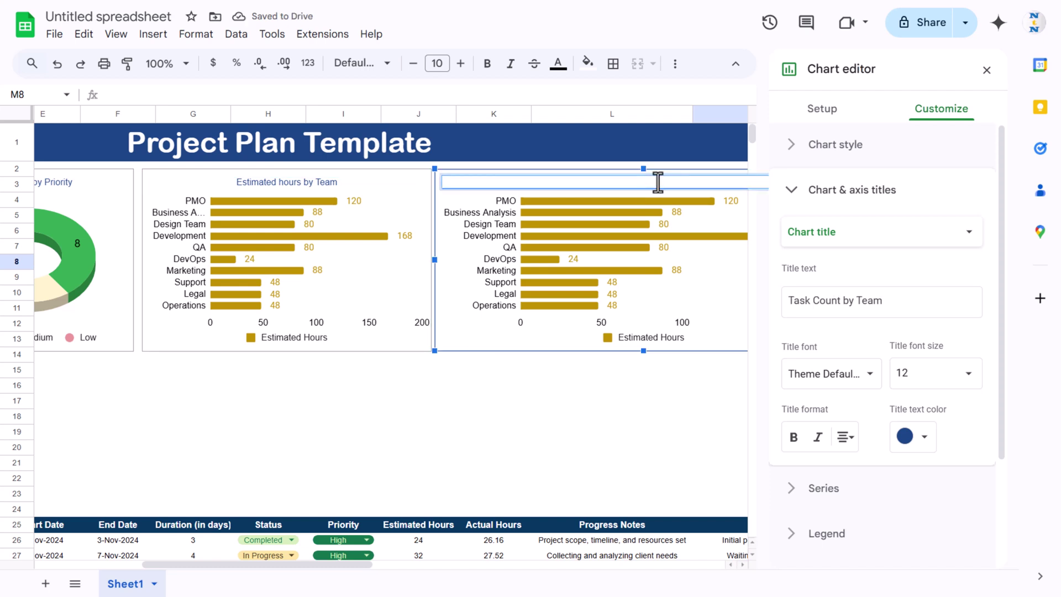
type("stimated hours by ")
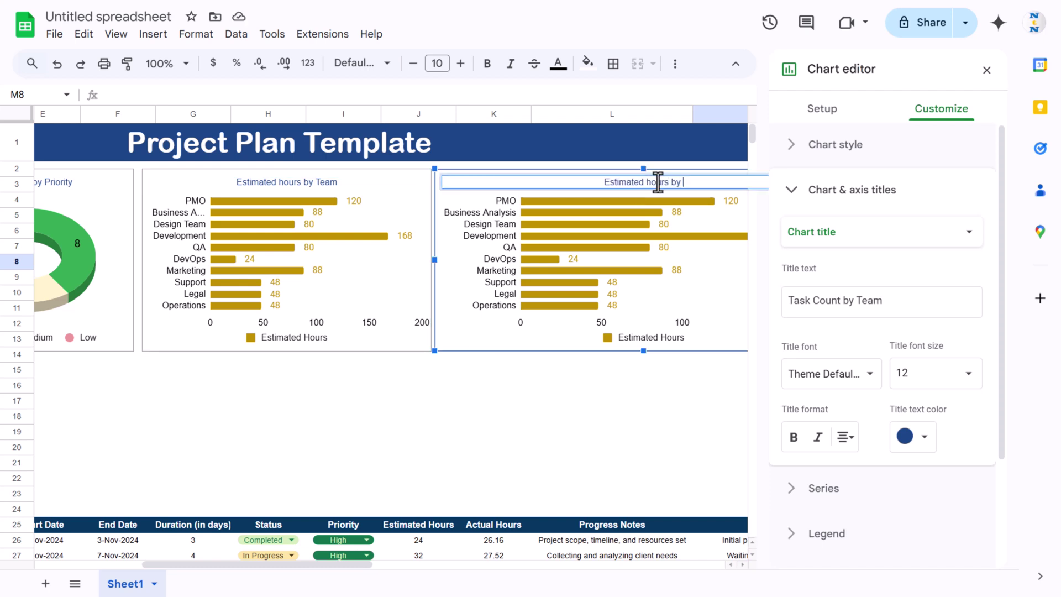
type("Date")
key("Return")
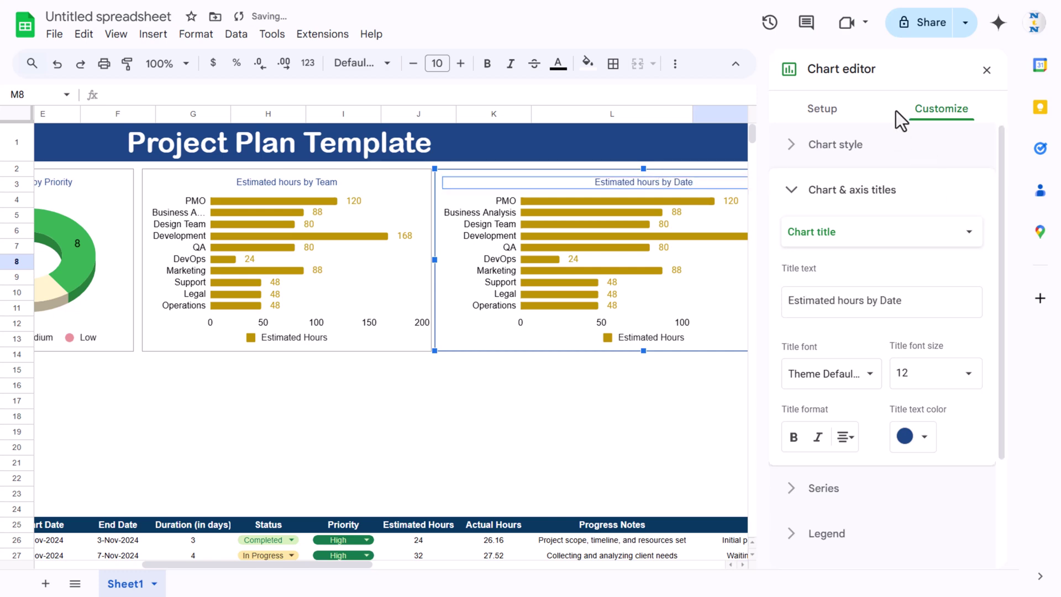
Change the "Estimated hours by Date" chart from a bar chart to a line chart
left_click(822, 109)
left_click(911, 175)
scroll(857, 359, "down", 7)
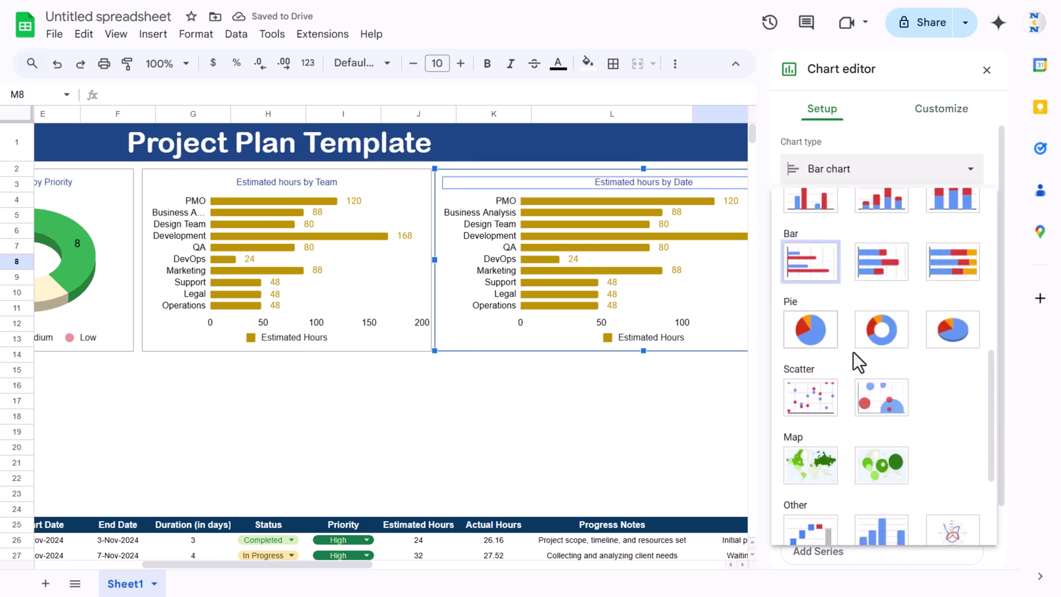
scroll(853, 360, "up", 3)
scroll(847, 341, "up", 3)
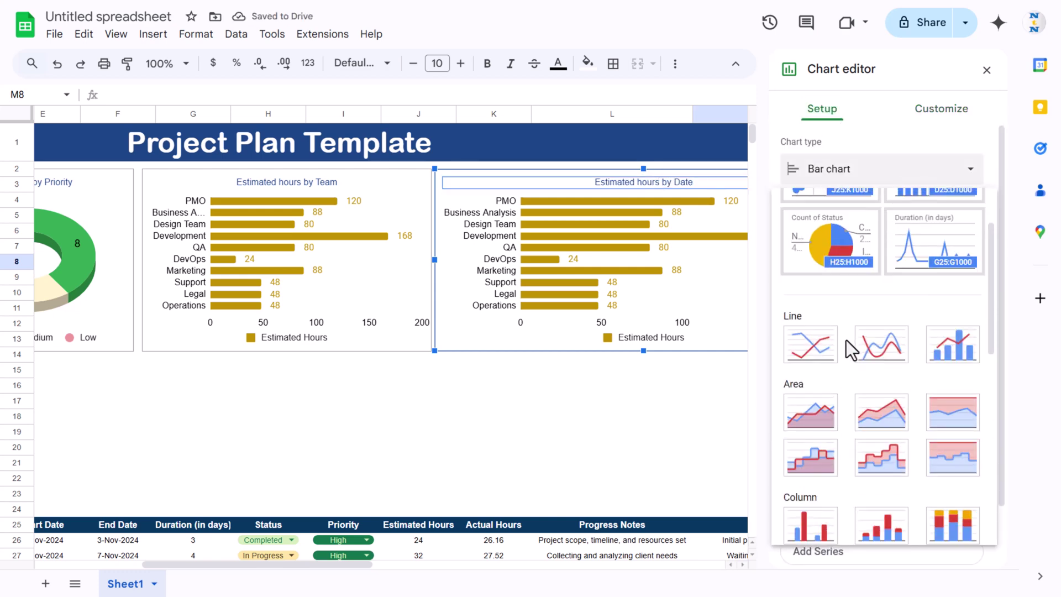
left_click(816, 356)
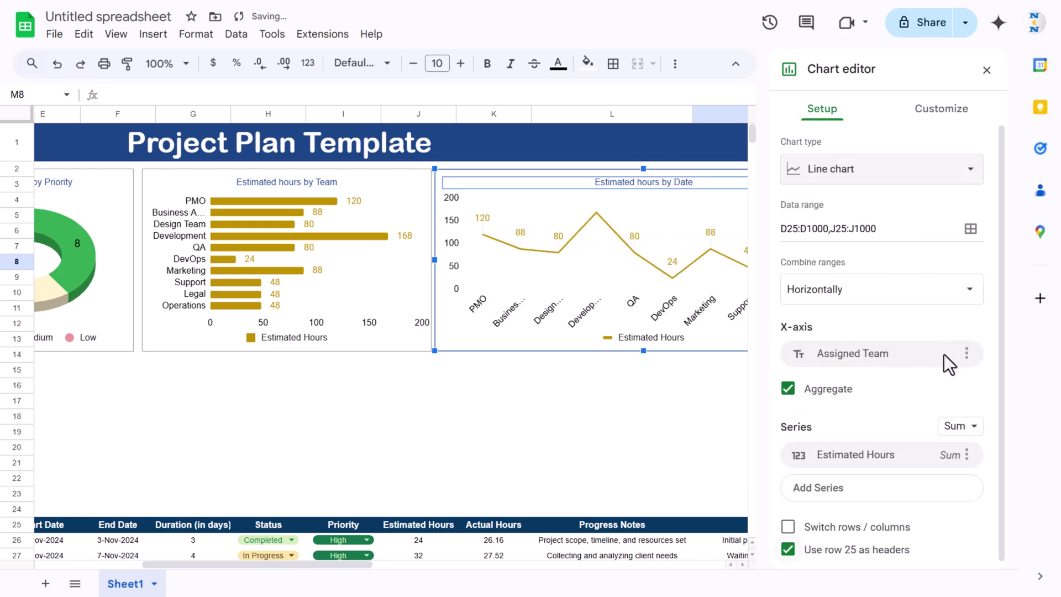
Replace the line chart's first data range with the Start Date column, E25:E1000
left_click(971, 228)
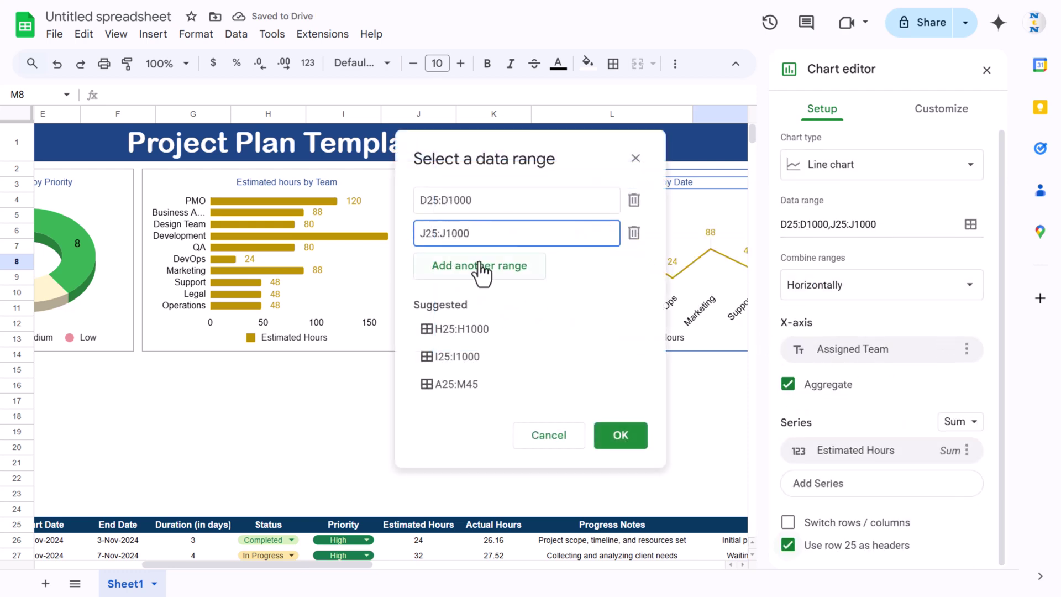
left_click(480, 232)
left_click(486, 197)
left_click(460, 200)
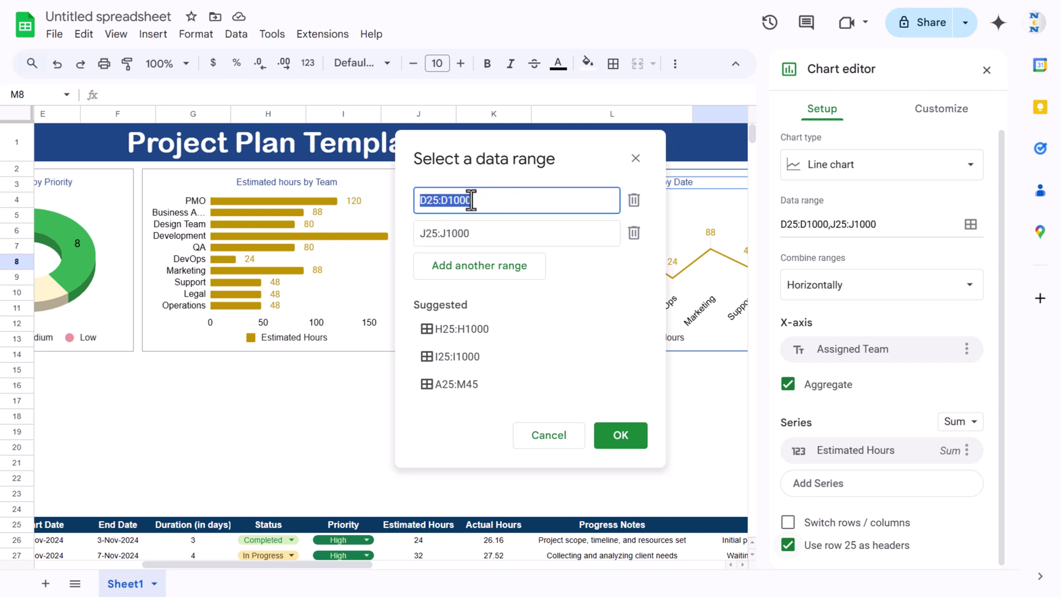
key("BackSpace")
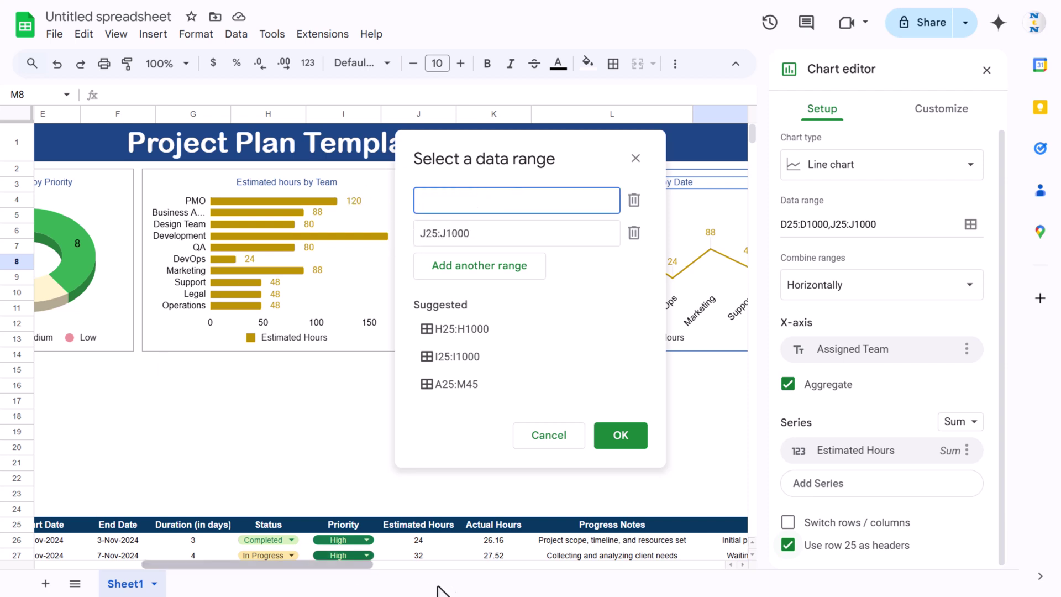
left_click_drag(361, 564, 264, 564)
left_click(258, 524)
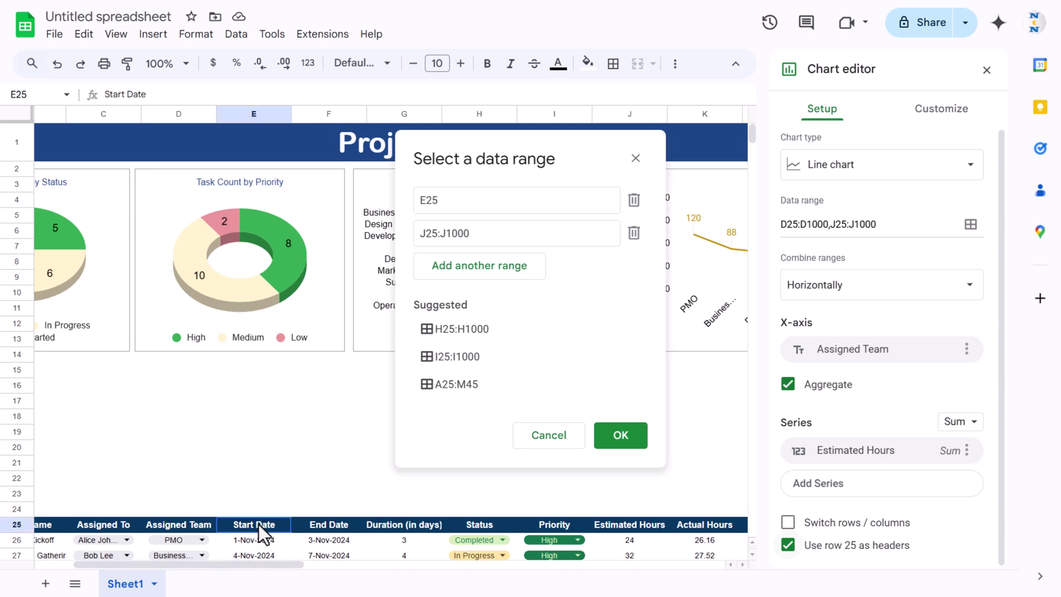
key("ctrl+shift+Down")
key("ctrl+shift+Down")
left_click(632, 439)
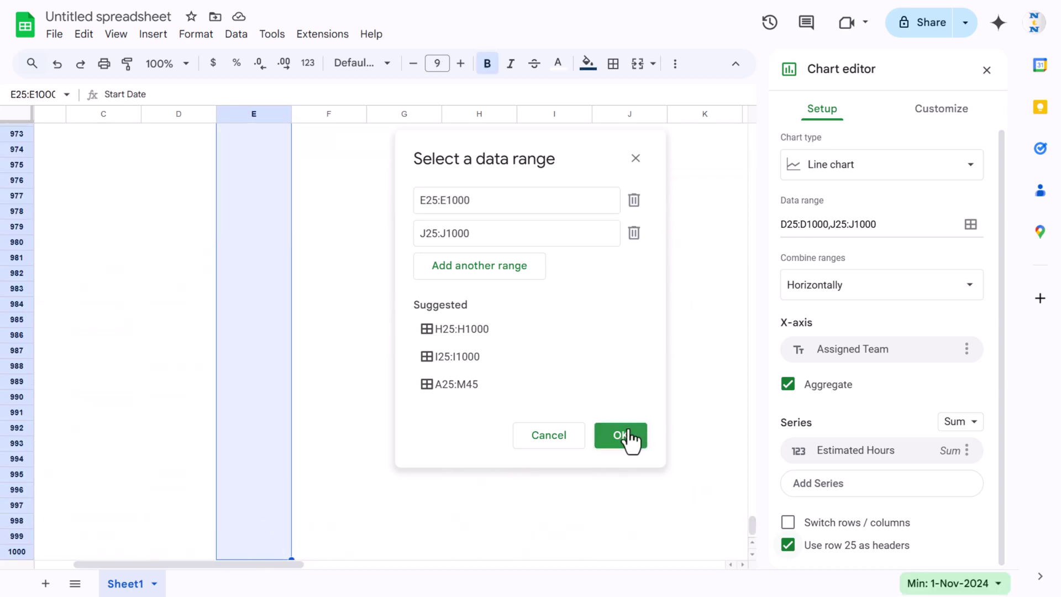
Set the line chart's X-axis to Start Date and add Estimated Hours as its series
left_click_drag(234, 565, 385, 565)
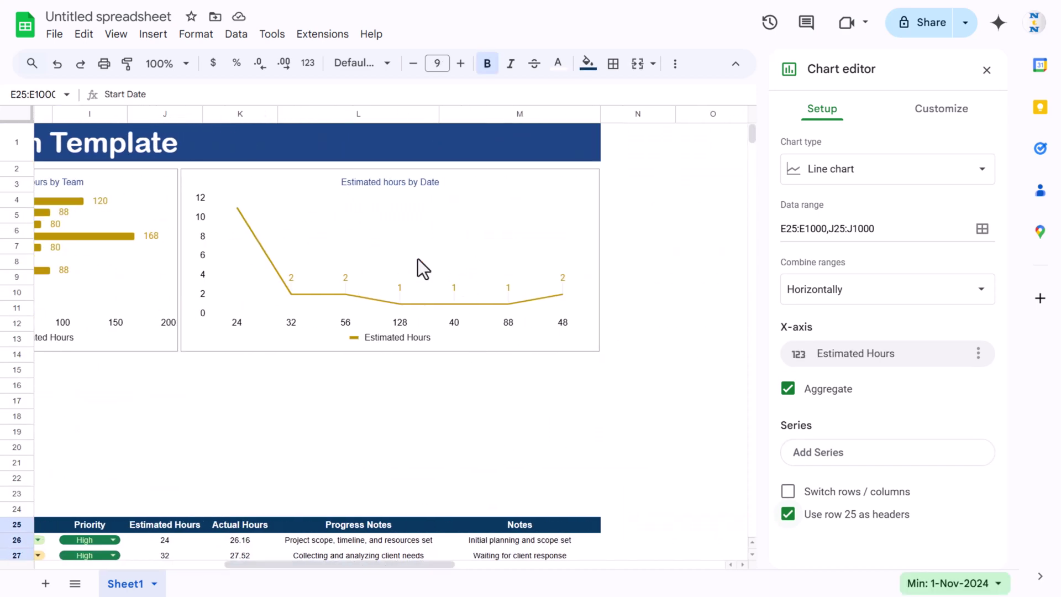
left_click(584, 204)
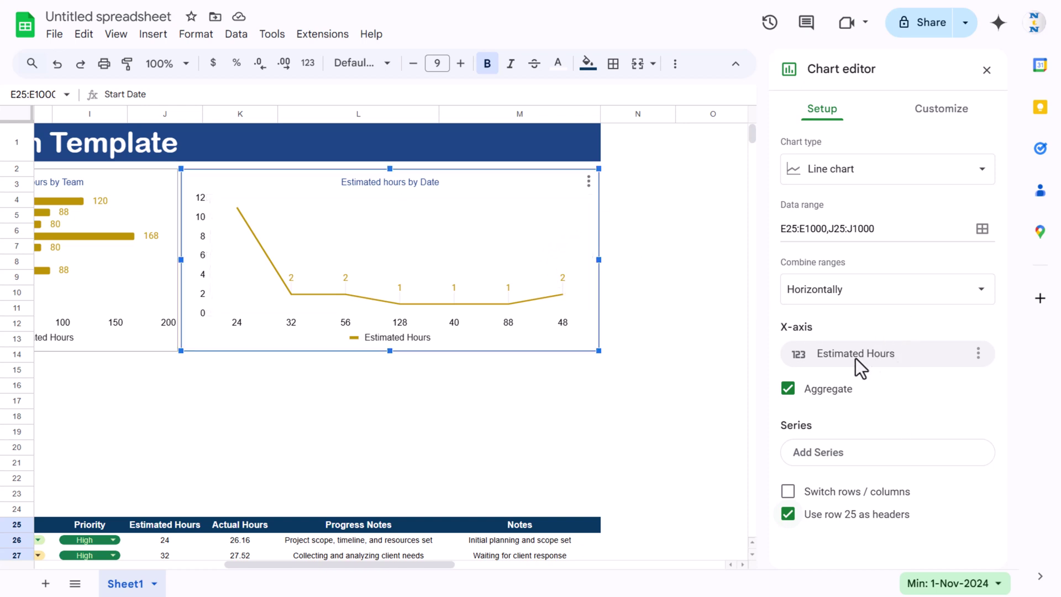
left_click(884, 359)
left_click(851, 418)
left_click(881, 447)
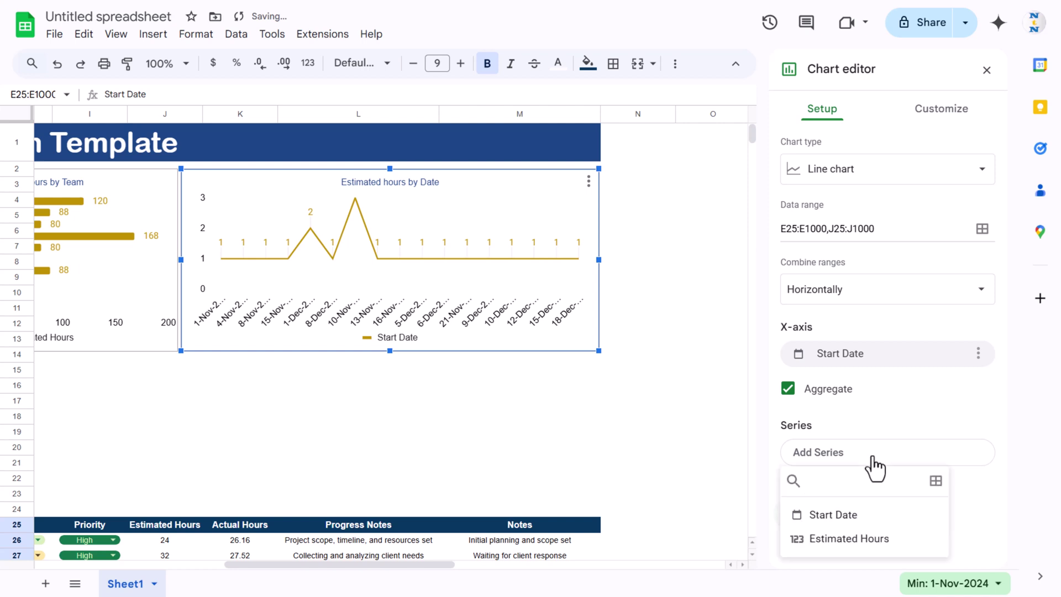
left_click(853, 543)
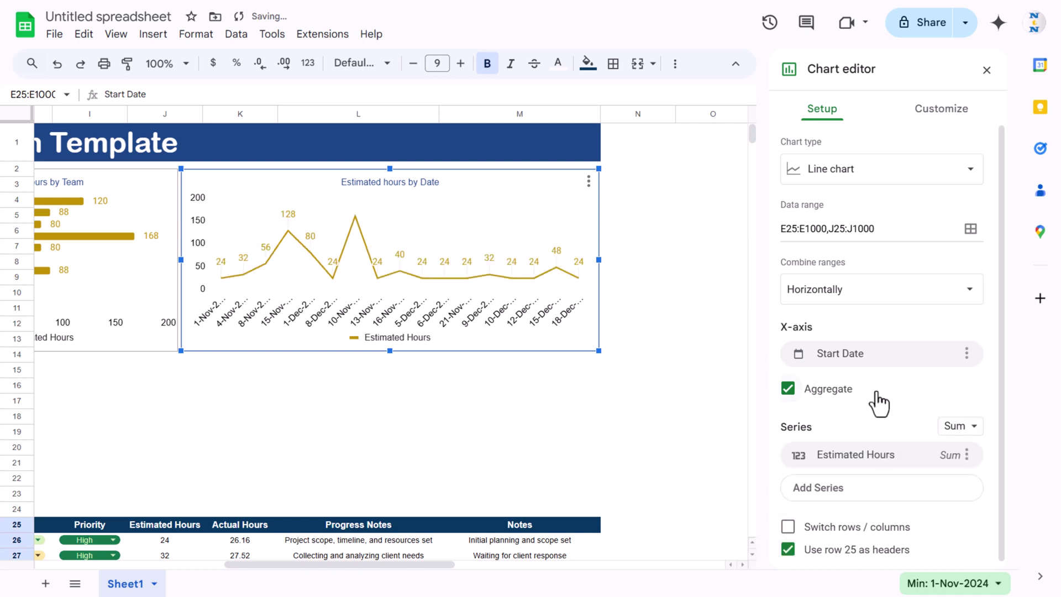
Set the line chart's horizontal axis label font size to 10
double_click(522, 312)
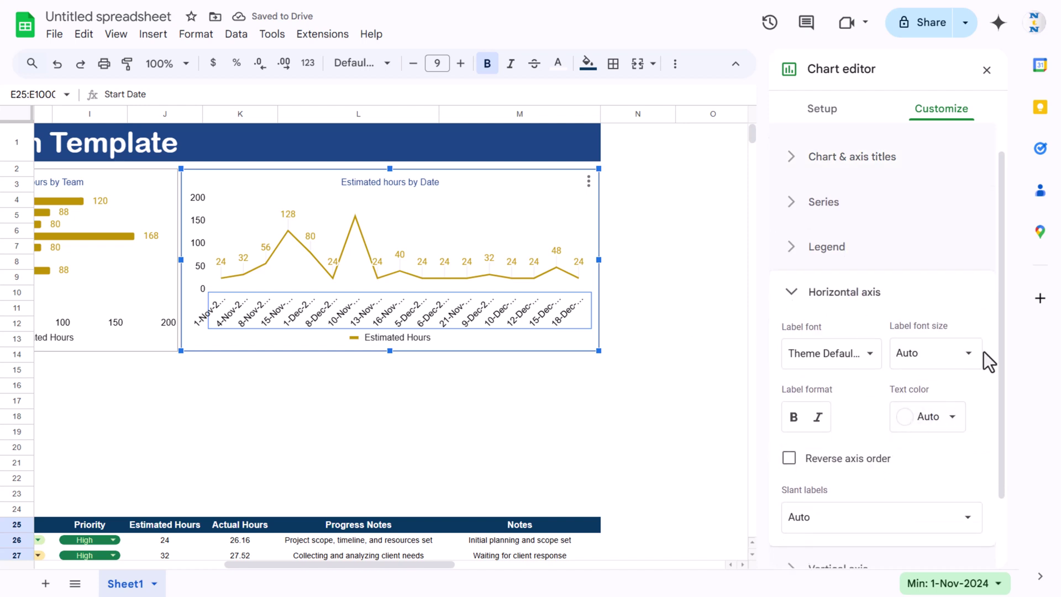
left_click(971, 358)
left_click(934, 136)
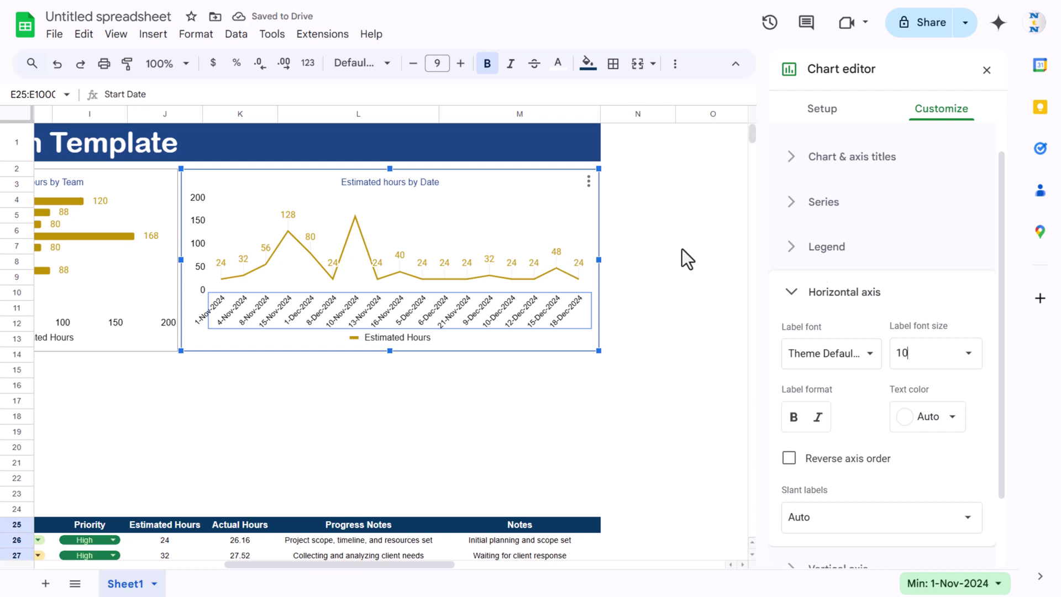
Turn on Smooth in the line chart's style
left_click(793, 253)
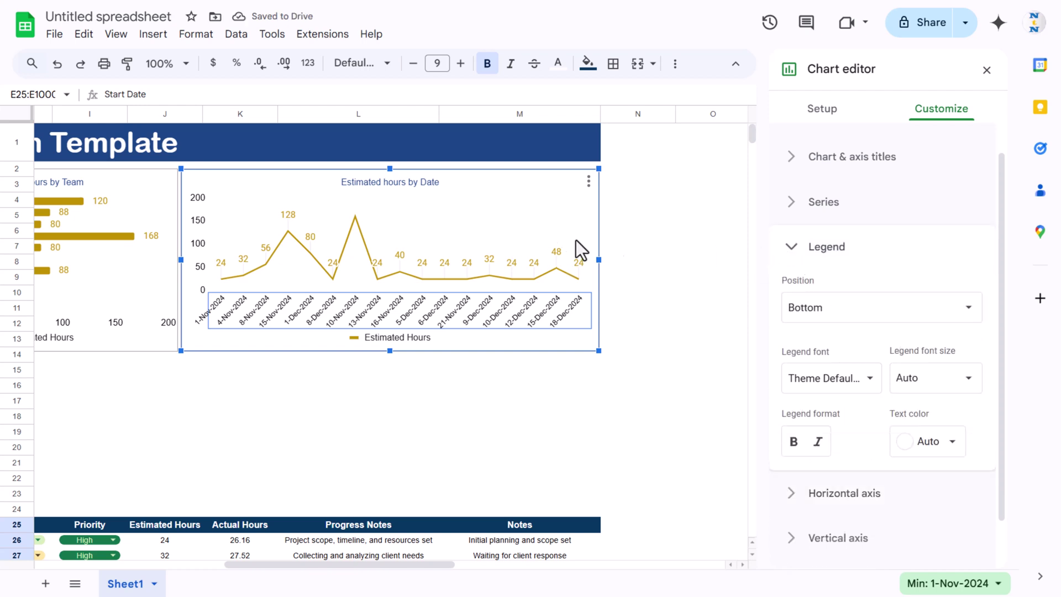
left_click(550, 253)
left_click(850, 146)
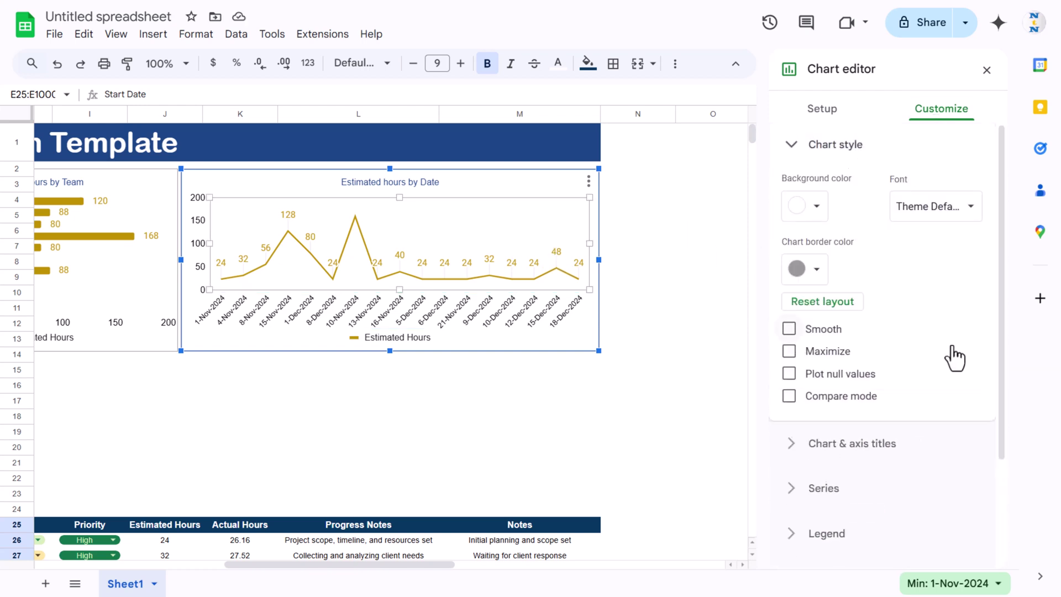
left_click(789, 328)
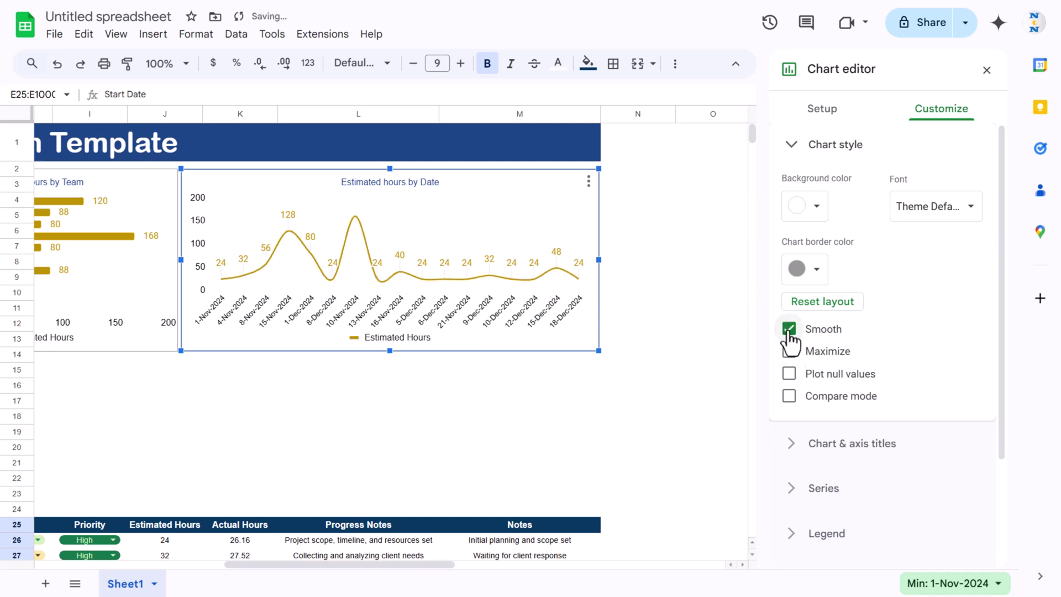
Set the point size of the line chart's Estimated Hours series to 7px
scroll(923, 344, "down", 3)
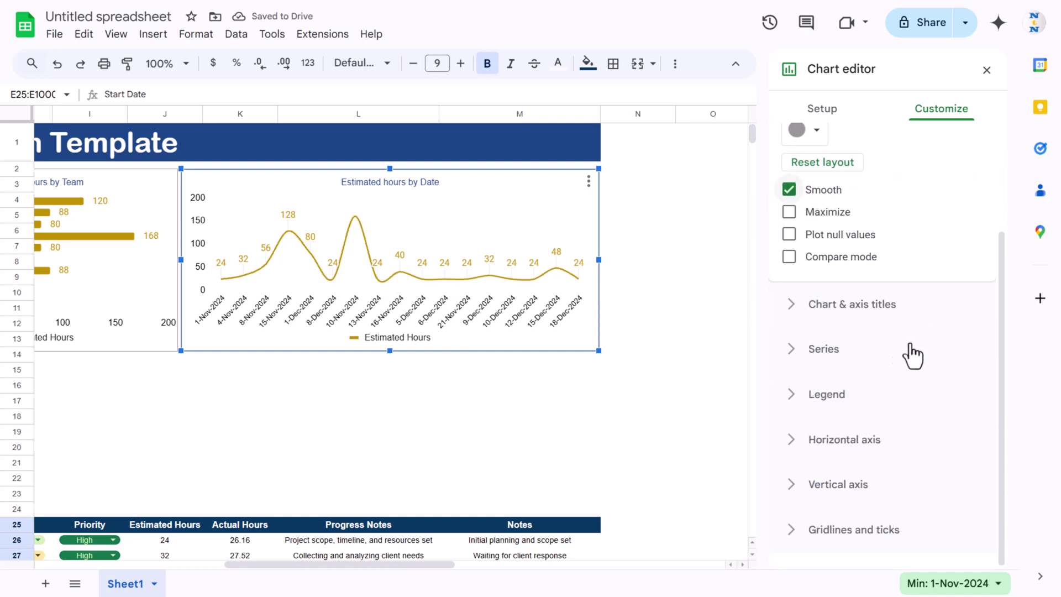
left_click(921, 348)
scroll(912, 360, "down", 3)
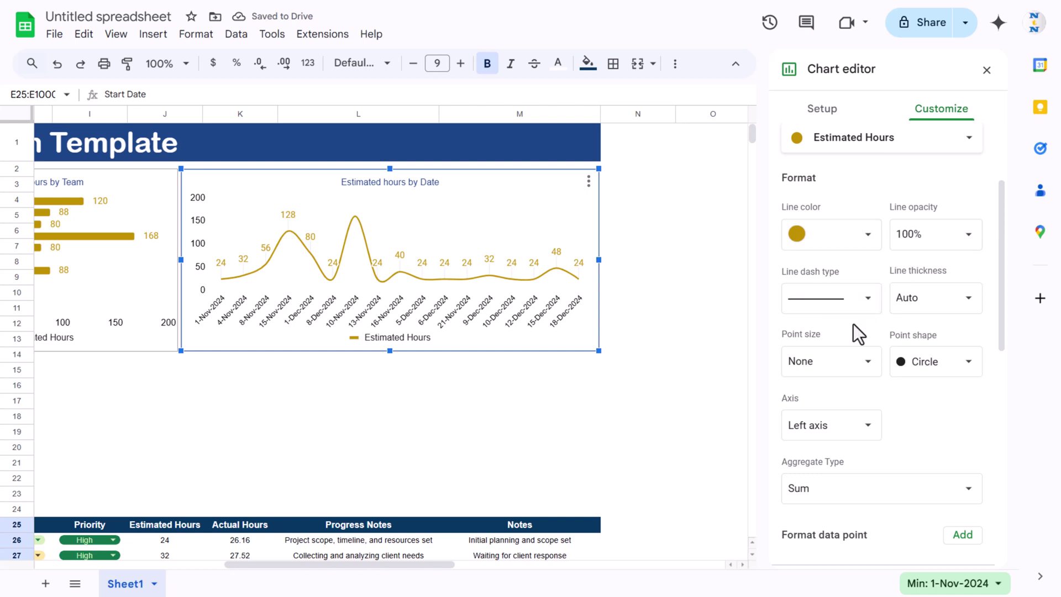
left_click(875, 369)
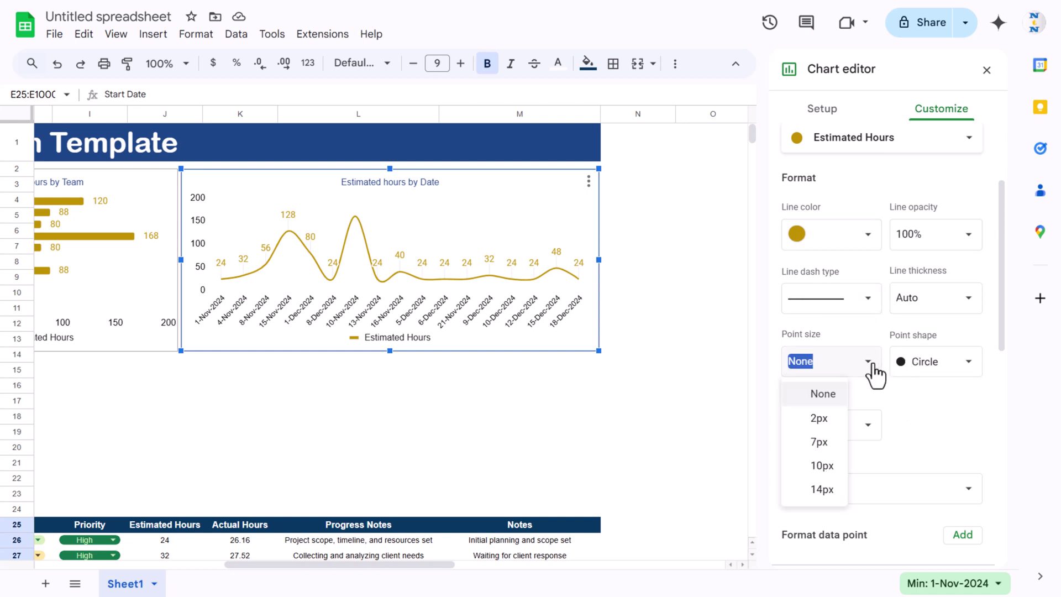
left_click(830, 447)
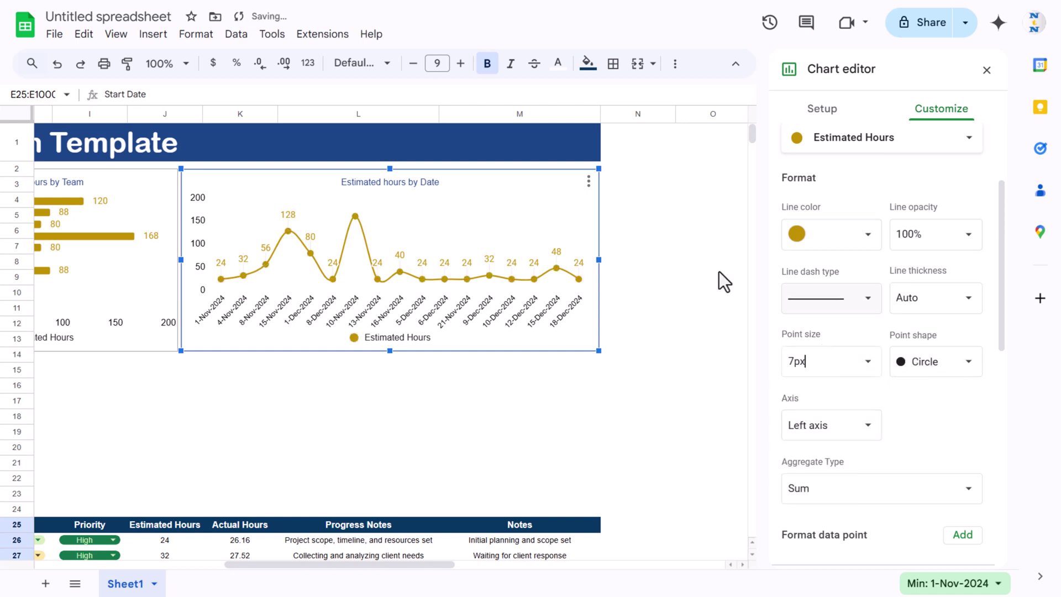
left_click(555, 391)
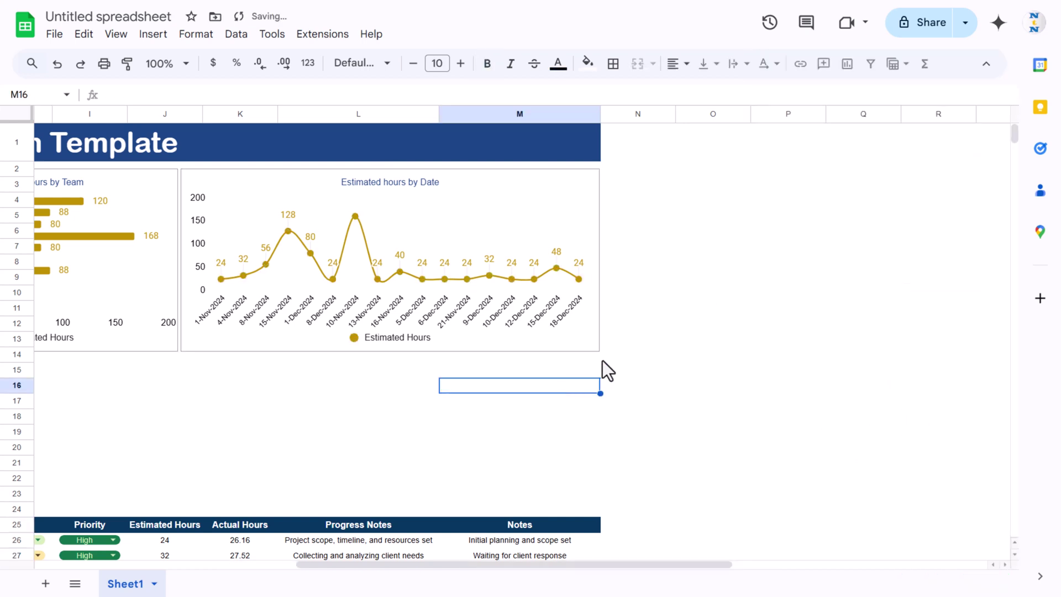
Duplicate the "Estimated hours by Date" line chart and place the copy below the status and priority charts, starting around row 15
left_click(345, 403)
key("Home")
left_click(809, 182)
key("ctrl+c")
left_click(194, 407)
key("ctrl+v")
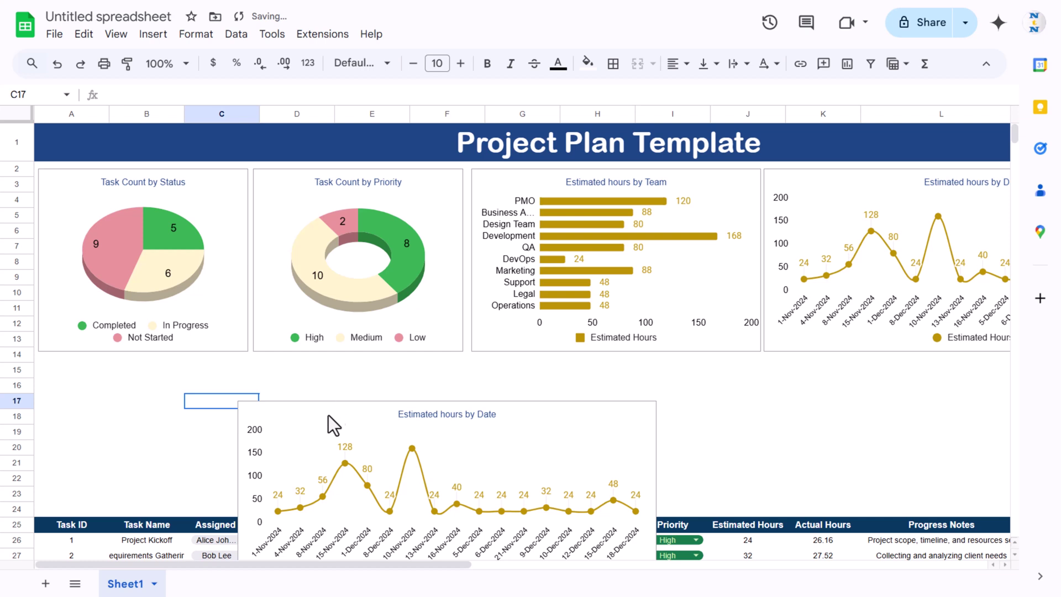
left_click_drag(322, 426, 127, 374)
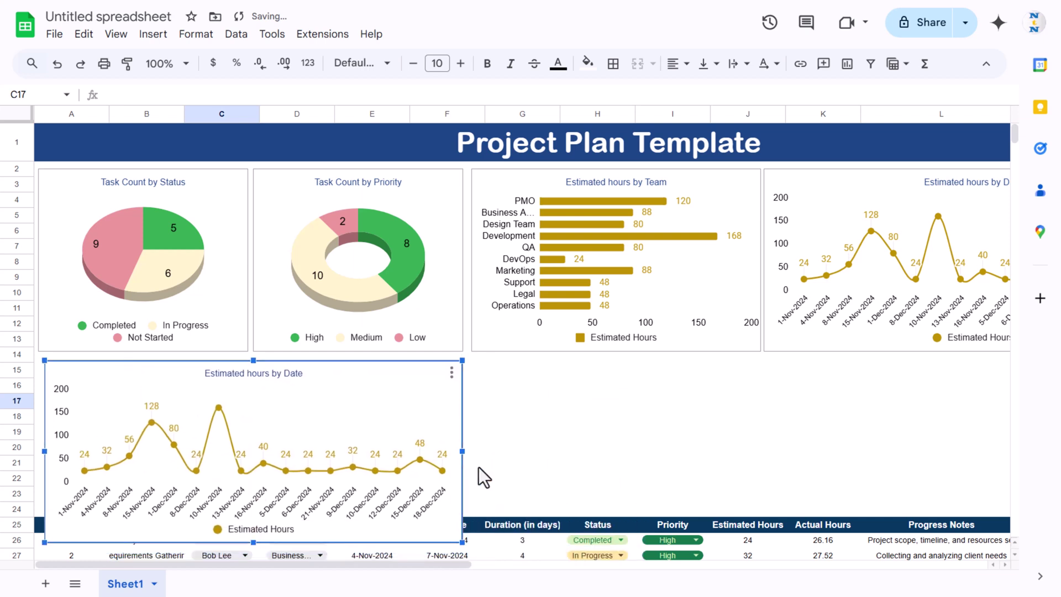
Widen the copied line chart to the banner's full width through column M and shorten it to end around row 21
left_click_drag(462, 451, 994, 451)
left_click_drag(432, 571, 548, 571)
left_click_drag(920, 443, 921, 448)
left_click_drag(355, 540, 377, 478)
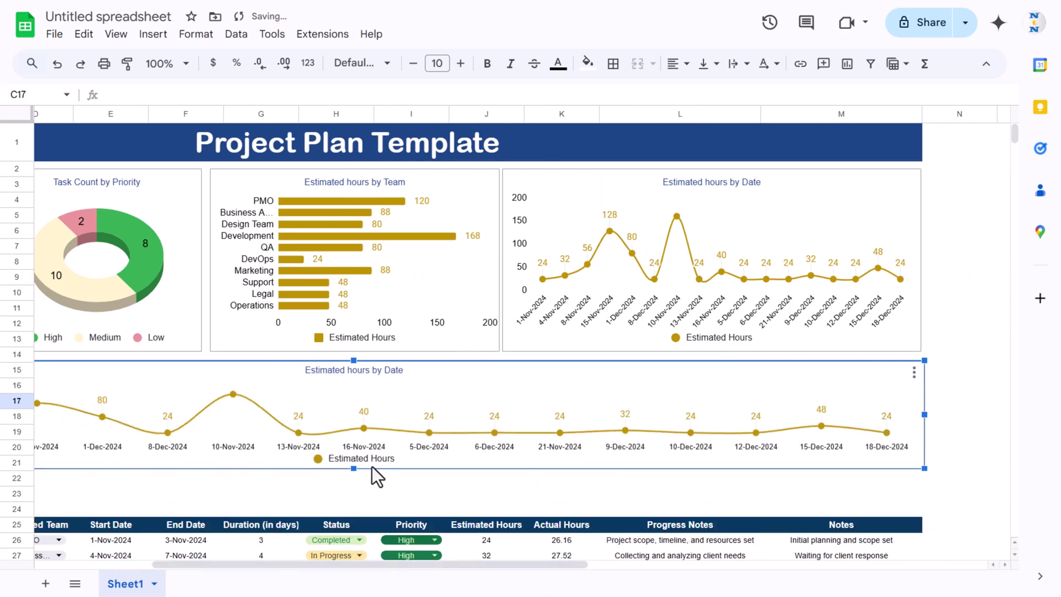
Insert three blank rows between the wide line chart and the task table header, around rows 23 and 24
left_click(16, 508)
right_click(17, 507)
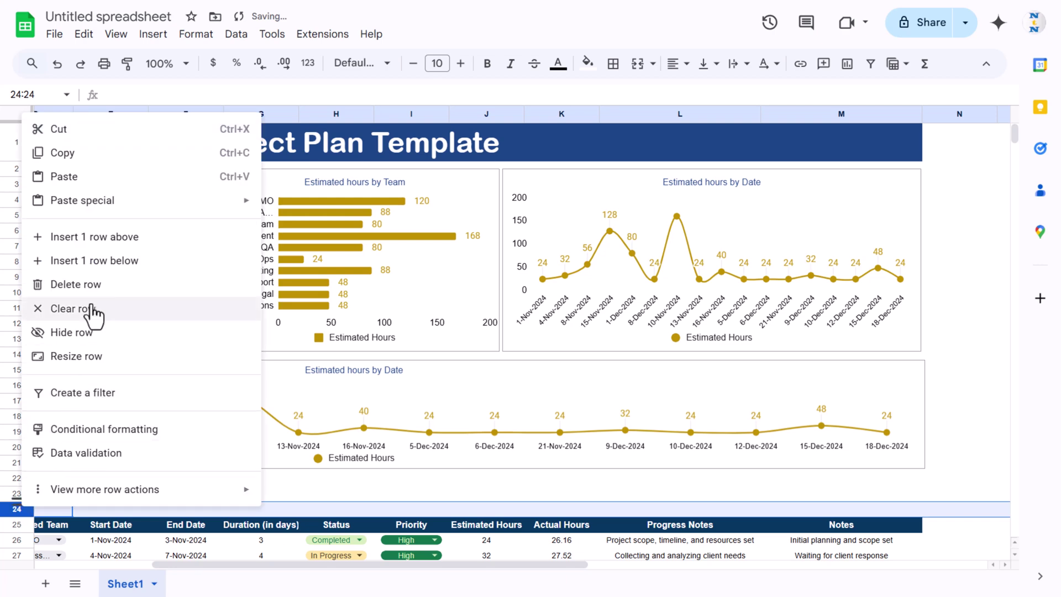
left_click(105, 262)
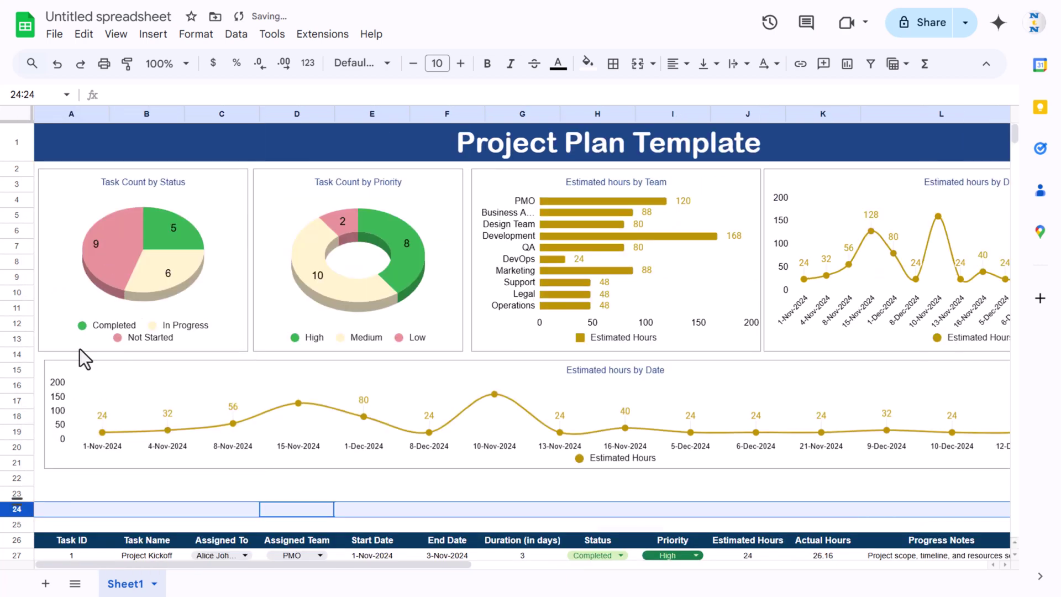
right_click(85, 509)
left_click(166, 239)
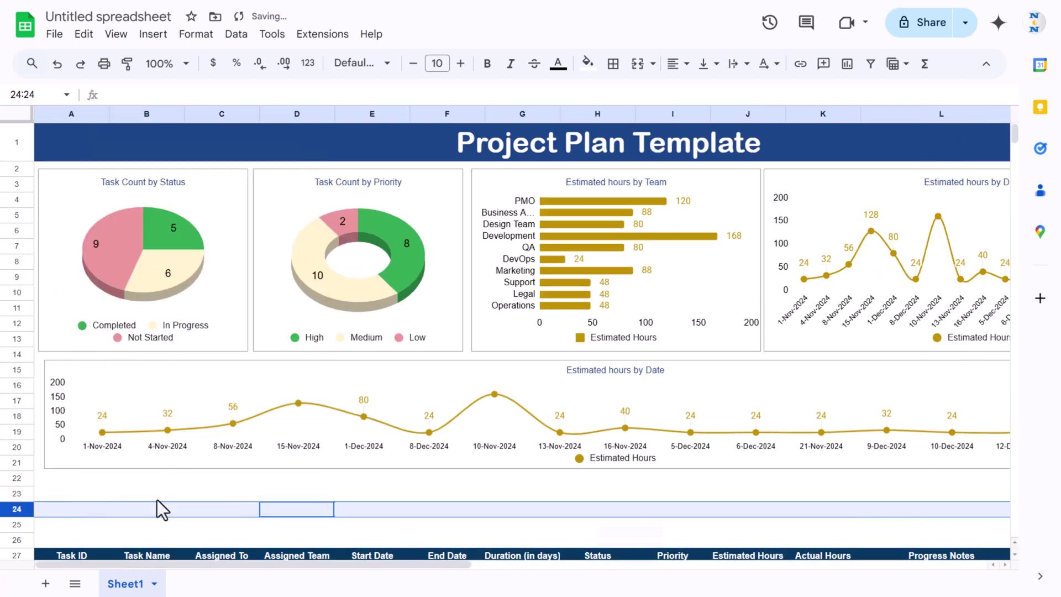
right_click(158, 495)
left_click(138, 499)
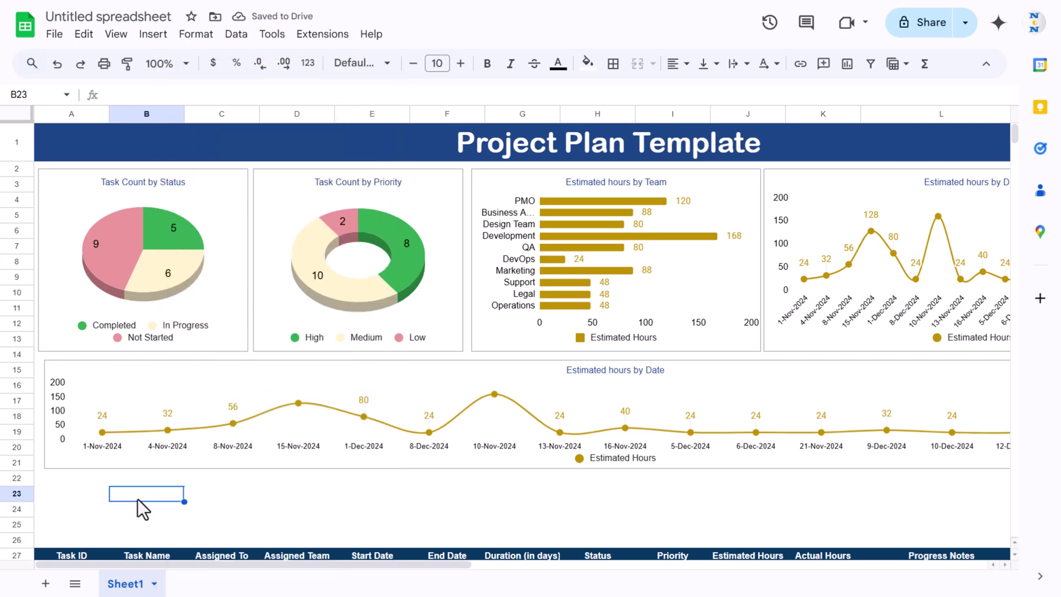
key("shift+space")
right_click(142, 499)
left_click(247, 241)
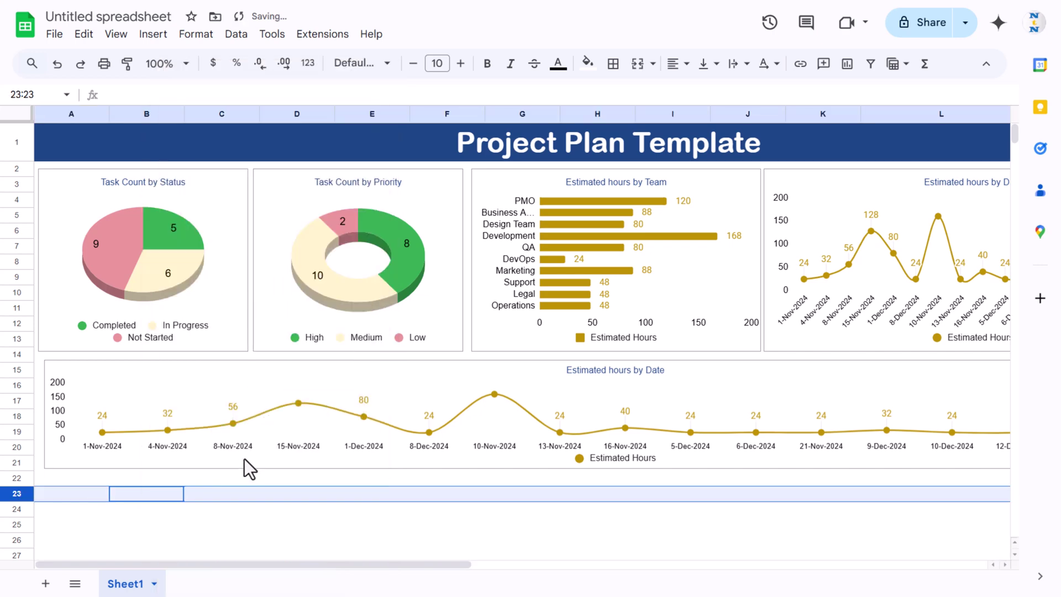
Stretch the wide line chart down to end just above the task table header and align its left edge with the charts above
left_click(599, 461)
left_click_drag(615, 468, 625, 525)
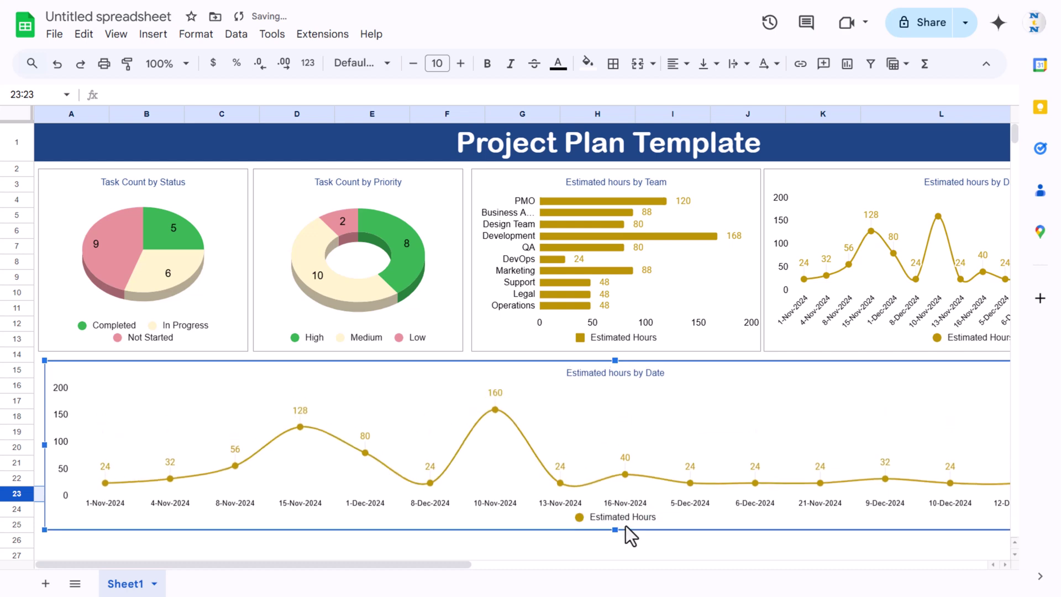
scroll(625, 525, "down", 3)
left_click_drag(615, 364, 618, 389)
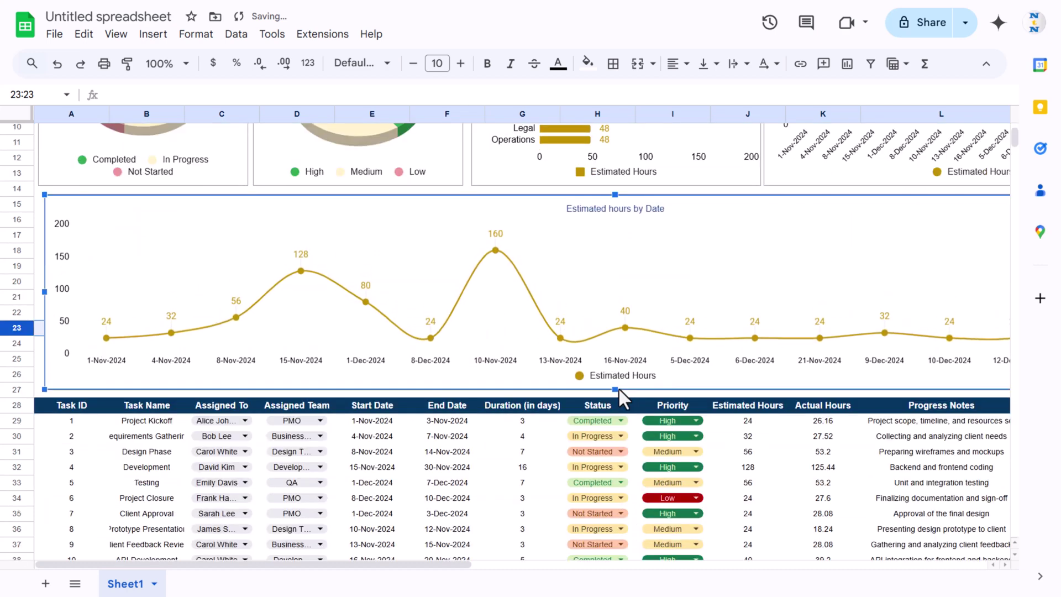
left_click_drag(44, 291, 38, 291)
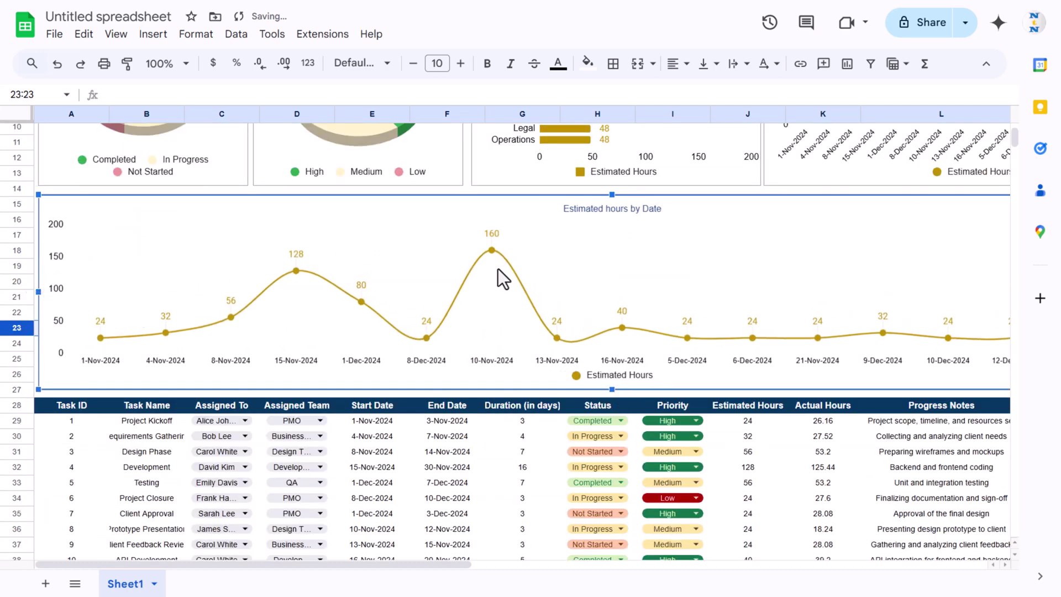
Change the wide "Estimated hours by Date" line chart to a column chart
double_click(614, 233)
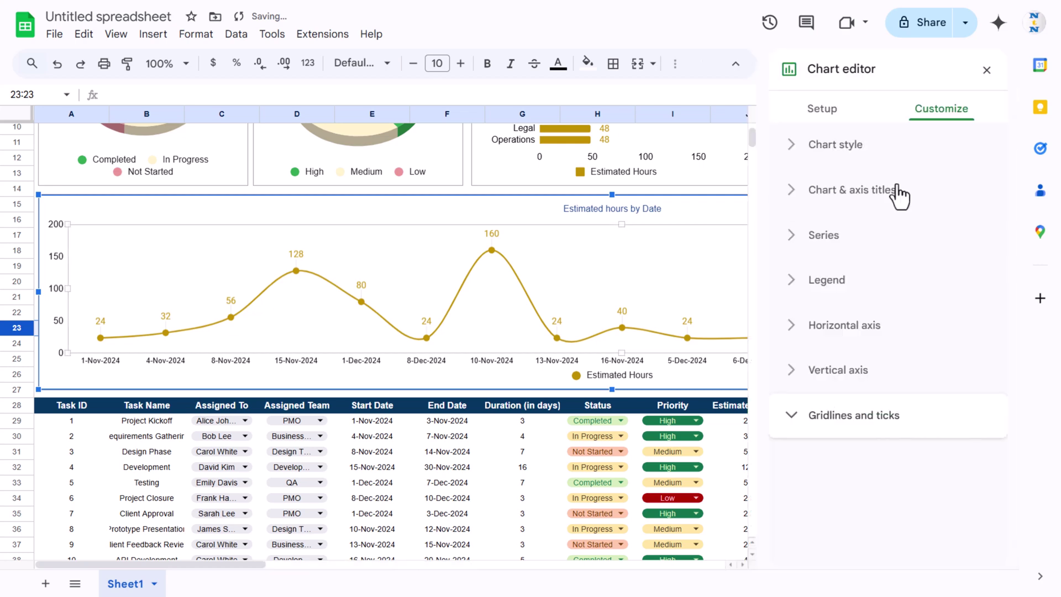
left_click(821, 110)
left_click(911, 169)
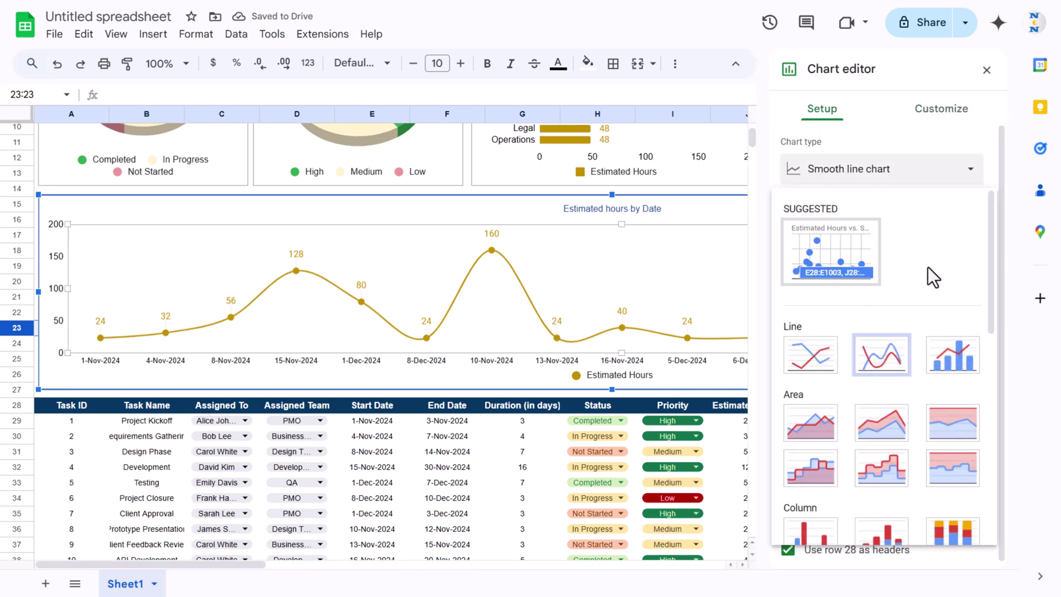
left_click(947, 180)
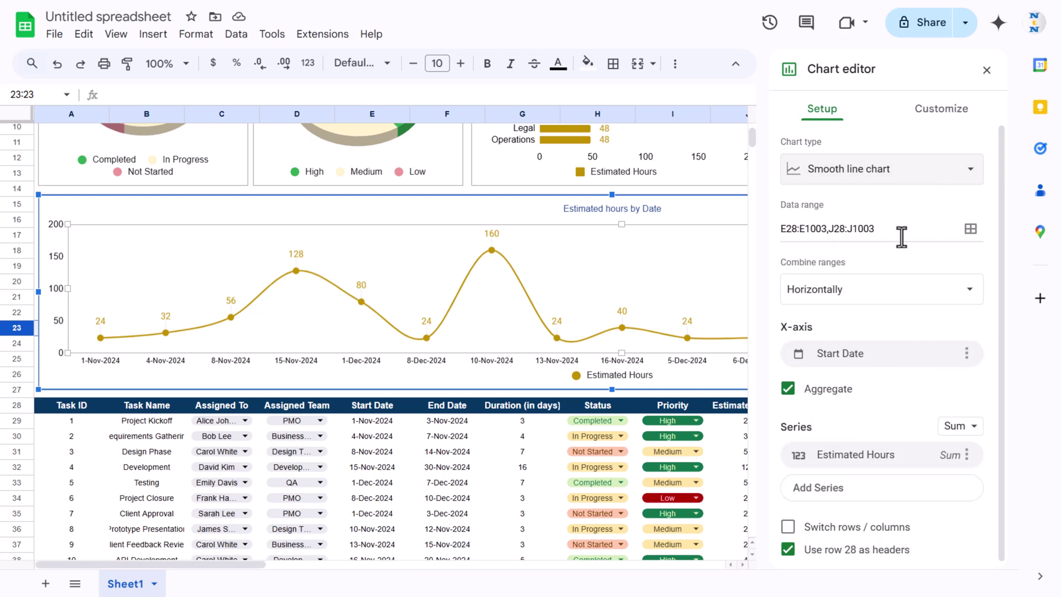
left_click(962, 177)
left_click_drag(989, 276, 992, 348)
left_click(812, 359)
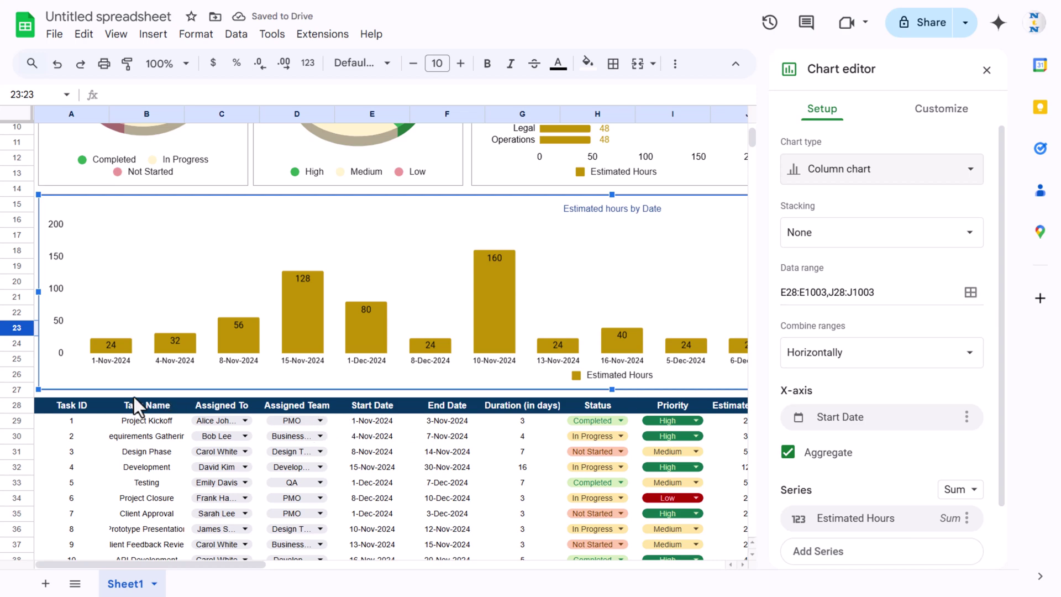
Replace the column chart's start date data range with B28:B1003, alongside J28:J1003
left_click(970, 292)
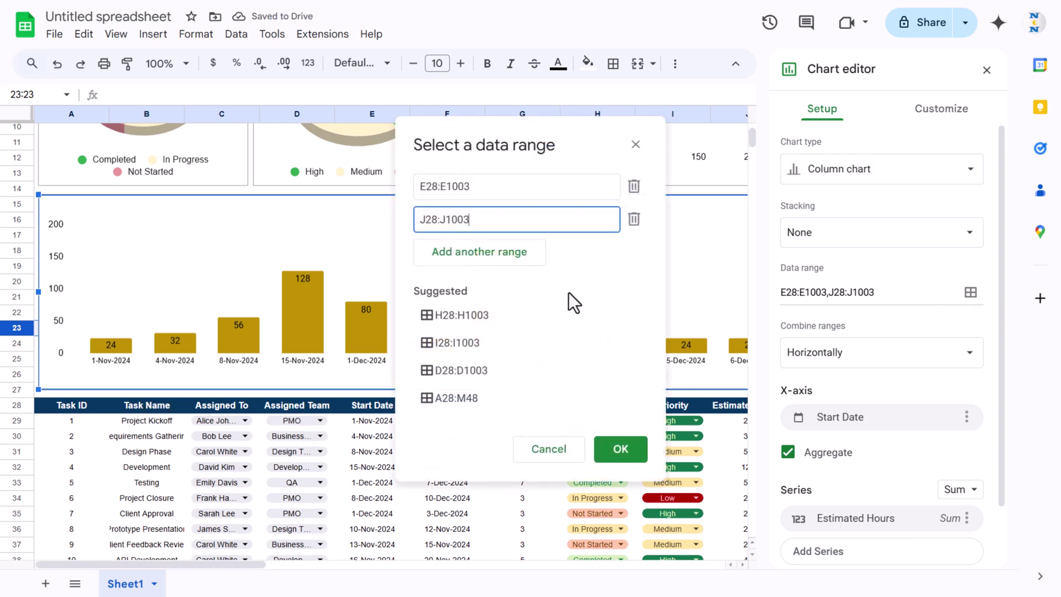
left_click(430, 186)
key("BackSpace")
type("B")
key("Right")
key("Right")
key("Right")
key("shift+Right")
type("B")
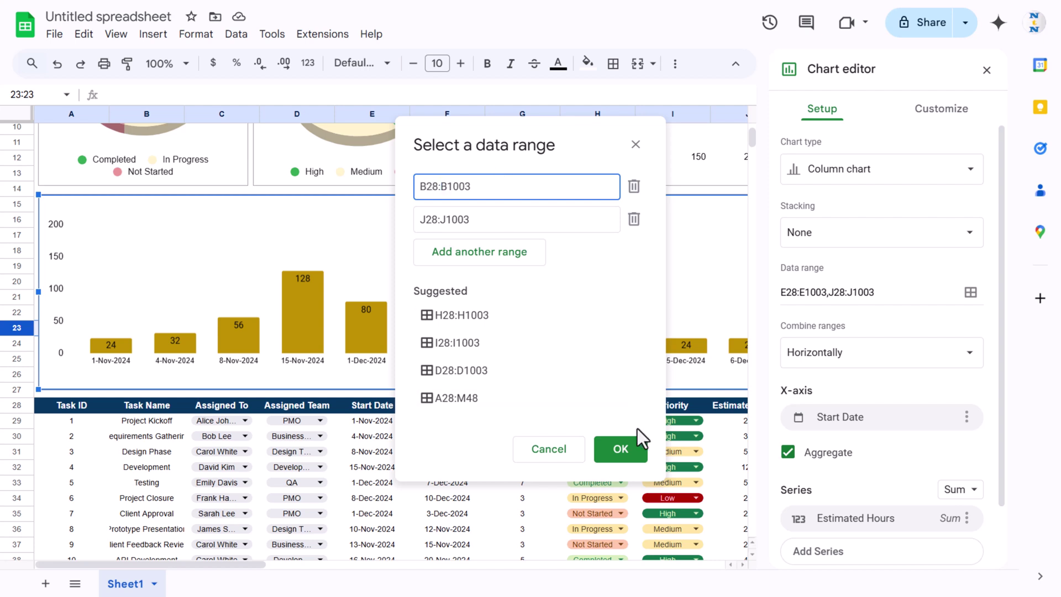
left_click(635, 446)
Retitle the column chart "Estimated hours by Task"
left_click(597, 210)
left_click(642, 208)
double_click(651, 209)
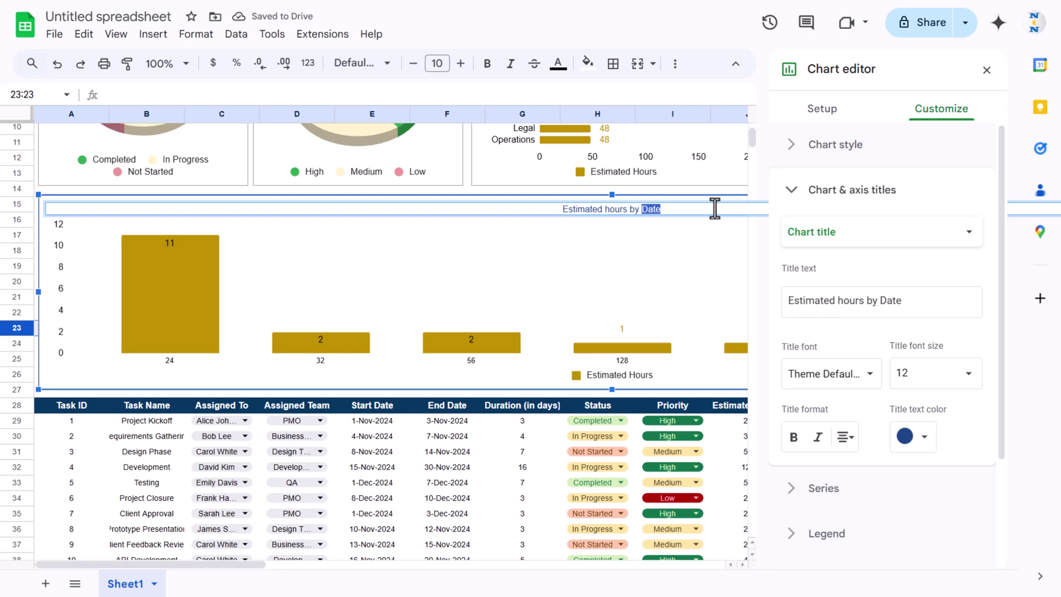
type("Task")
key("Return")
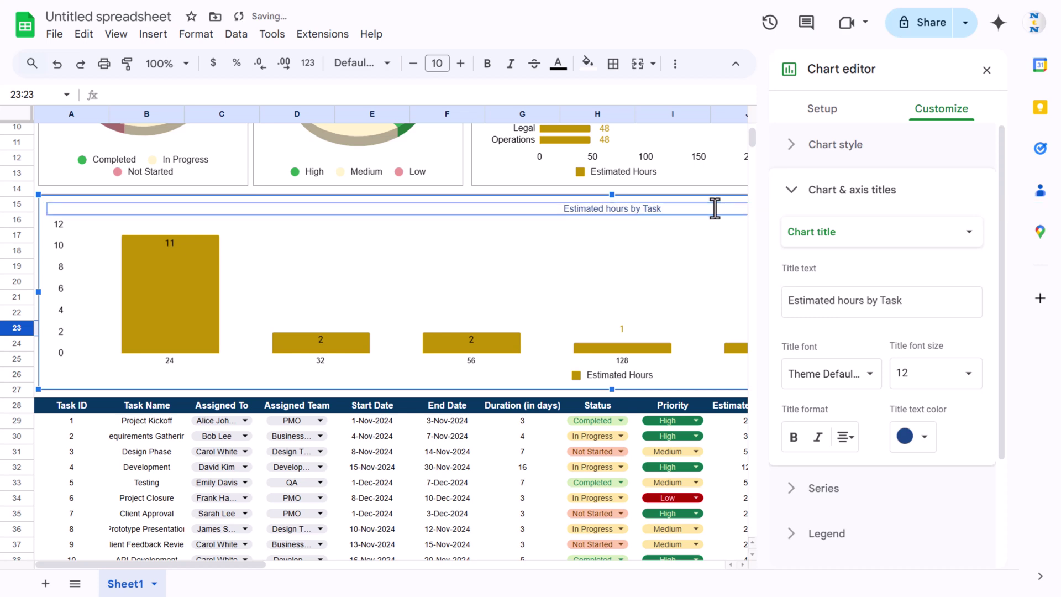
Set the column chart's X-axis to Task Name and add Estimated Hours as its series
left_click(822, 109)
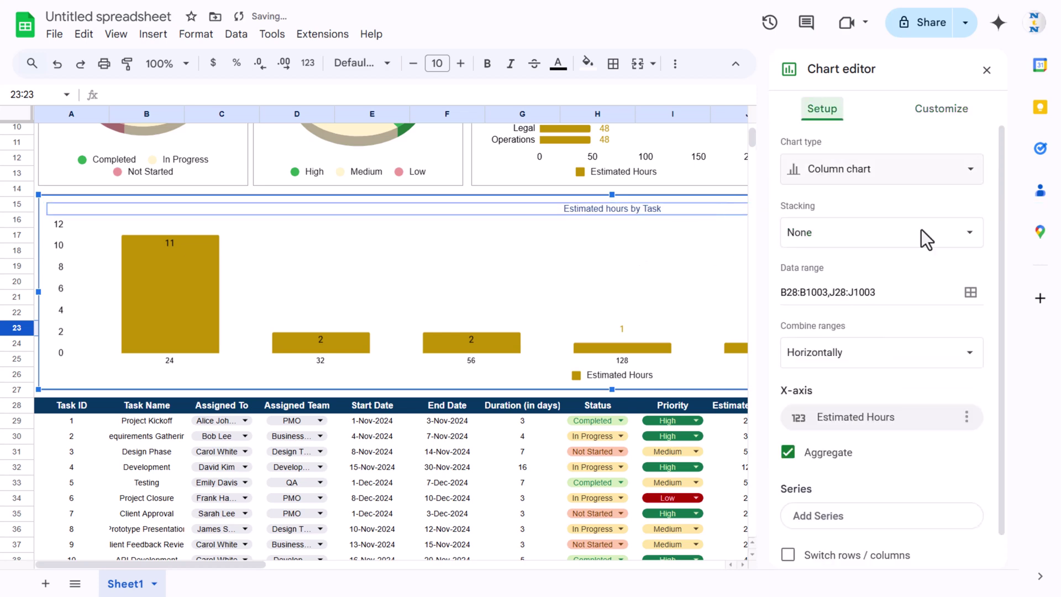
scroll(921, 374, "down", 1)
left_click(912, 385)
left_click(845, 448)
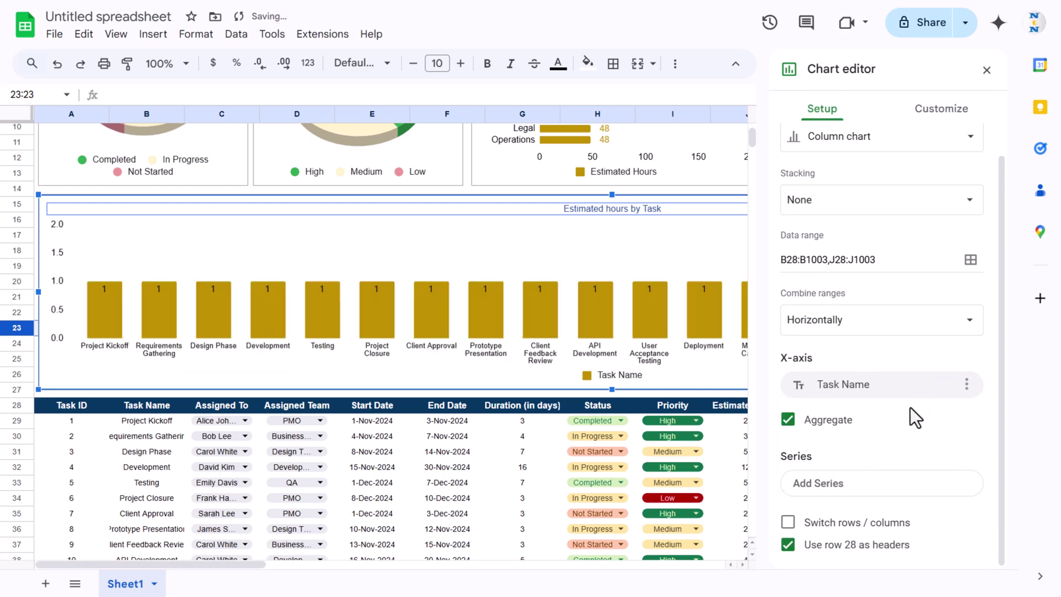
left_click(878, 494)
left_click(845, 541)
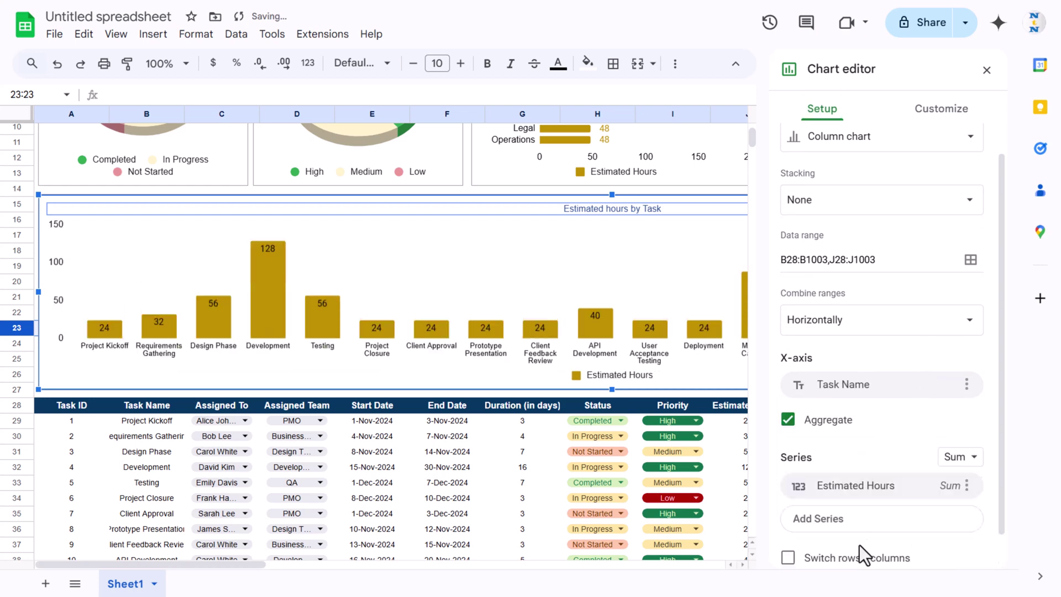
left_click(986, 70)
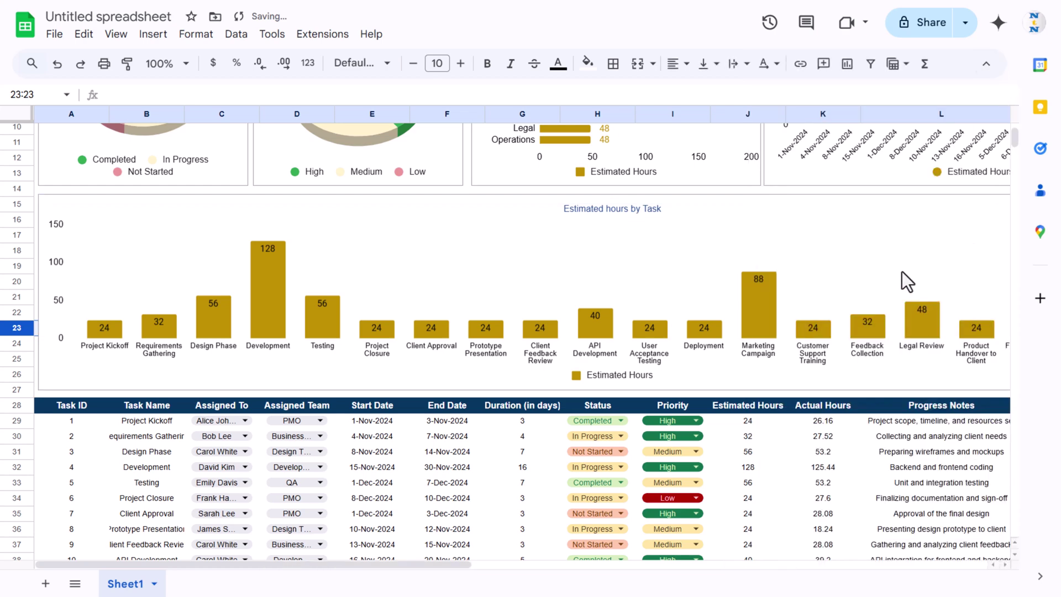
Apply the 3D chart style to the "Estimated hours by Task" column chart
left_click(841, 206)
double_click(814, 235)
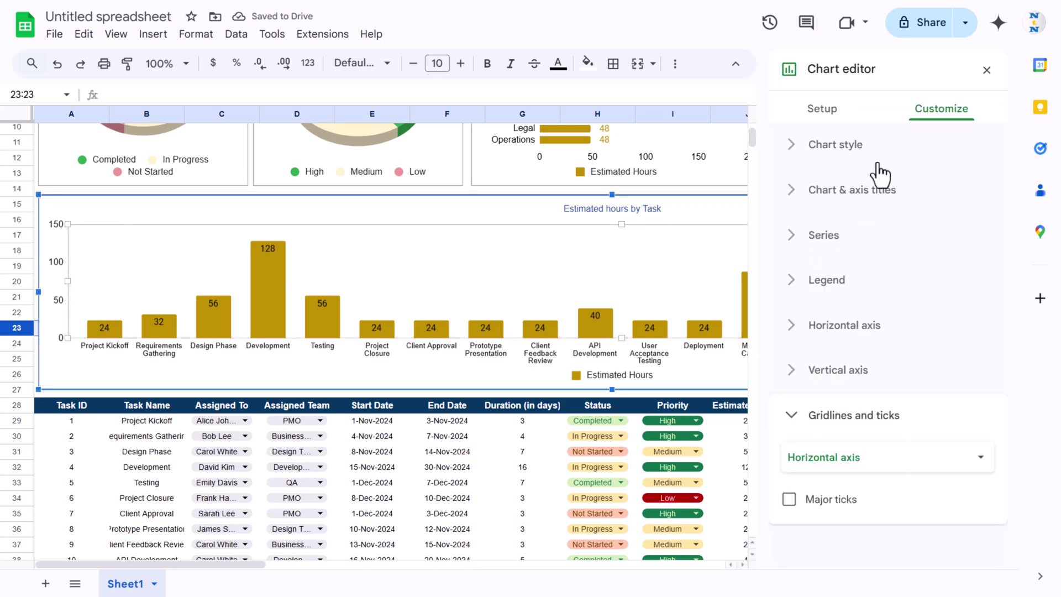
left_click(864, 149)
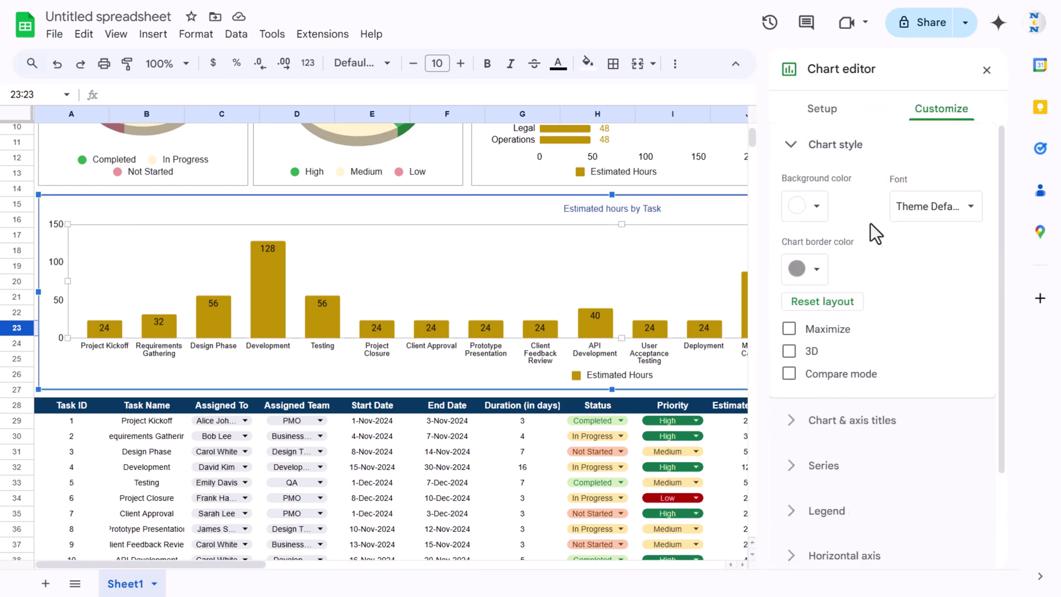
left_click(819, 357)
left_click(986, 70)
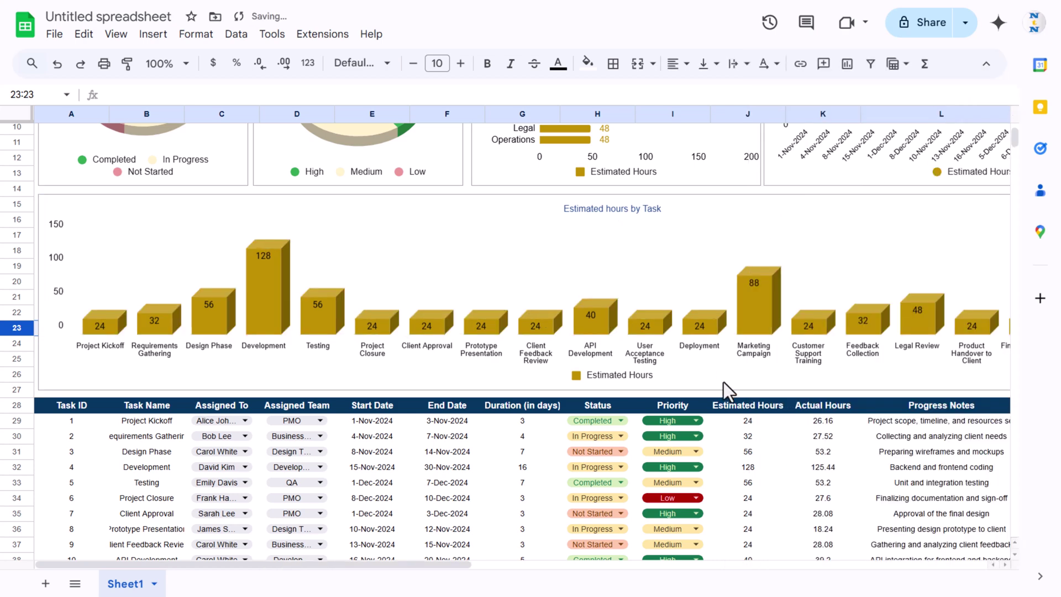
left_click(651, 405)
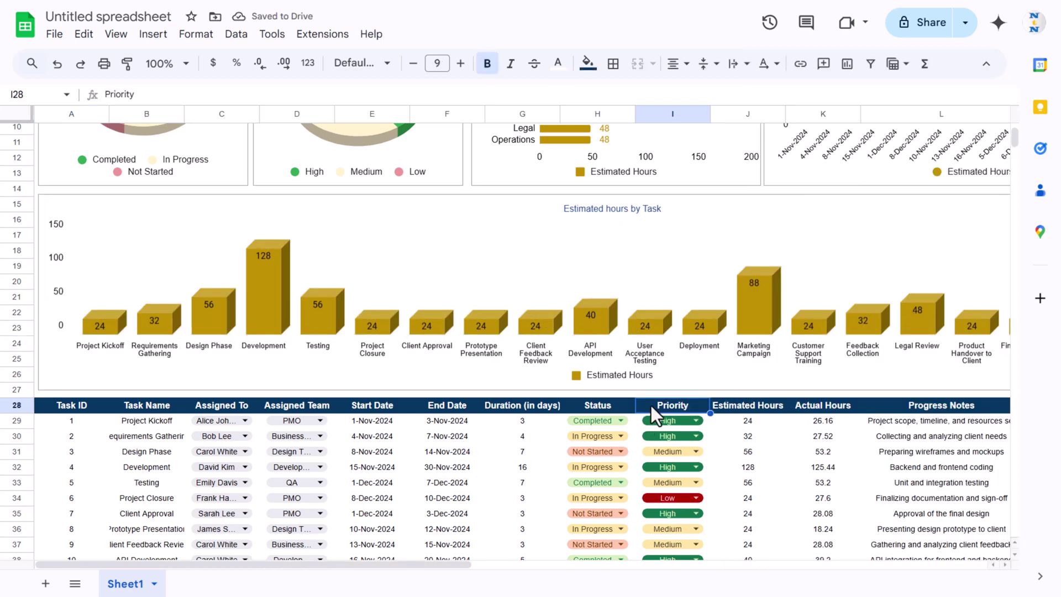
scroll(651, 406, "up", 3)
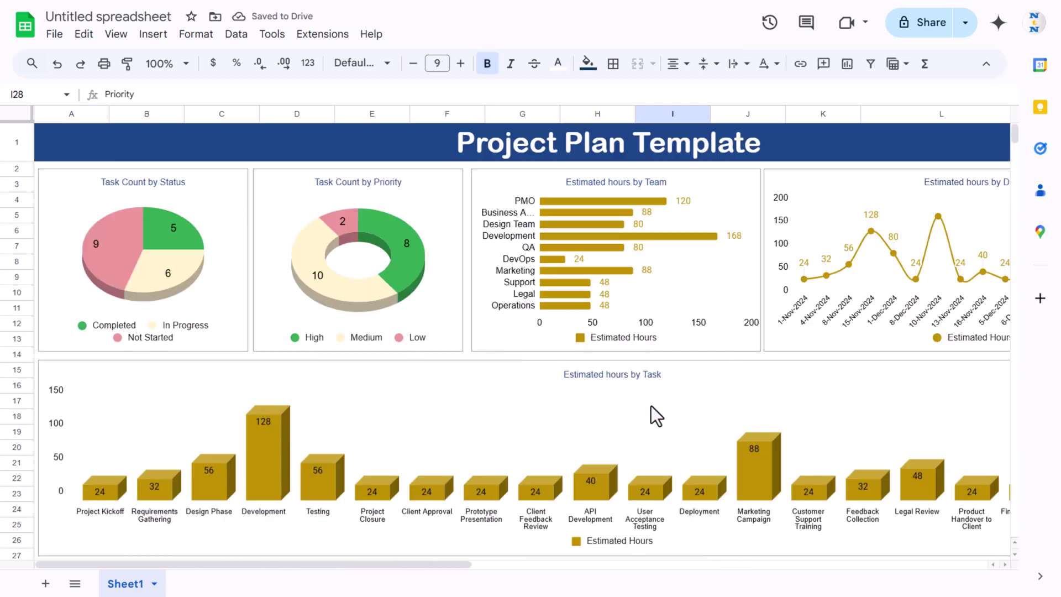
left_click(380, 144)
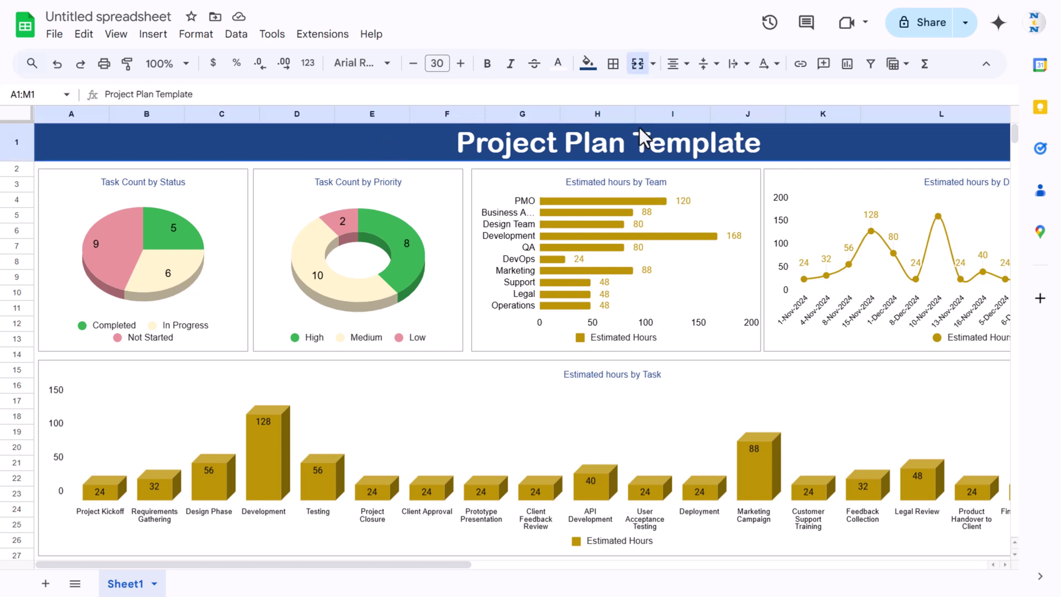